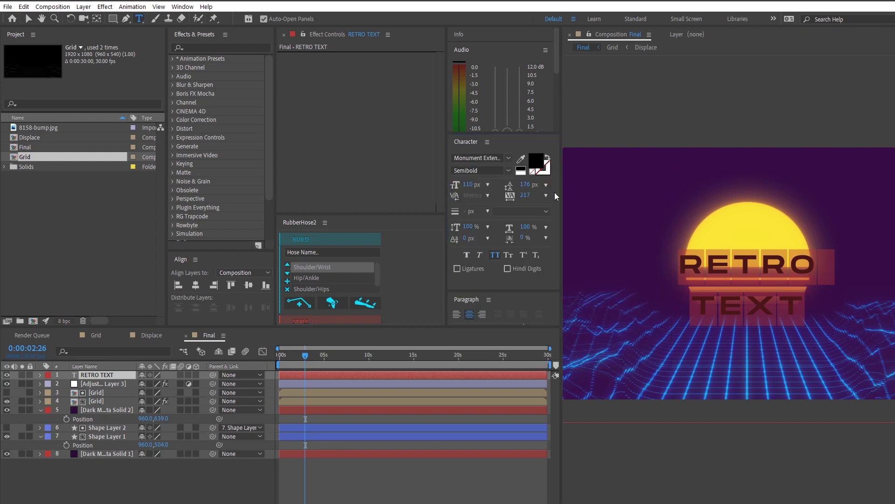
Set the RETRO TEXT characters to tracking 0, Regular style and a font size of 201 px.
{"action": "left_click", "coordinate": [525, 195]}
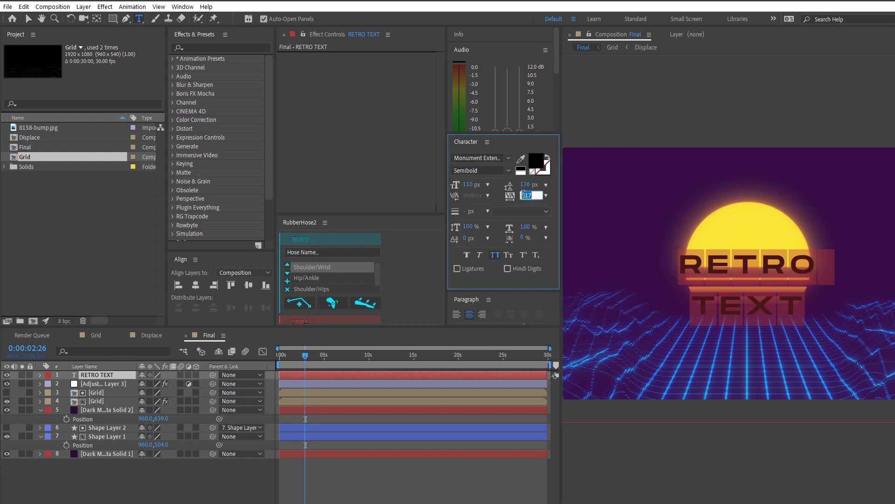
{"action": "type", "text": "0"}
{"action": "key", "text": "Return"}
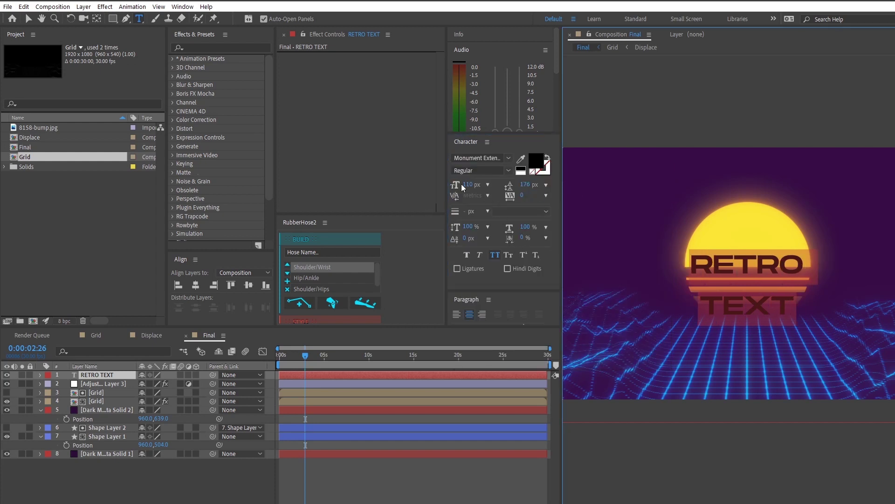
{"action": "left_click_drag", "start_coordinate": [468, 184], "coordinate": [526, 193]}
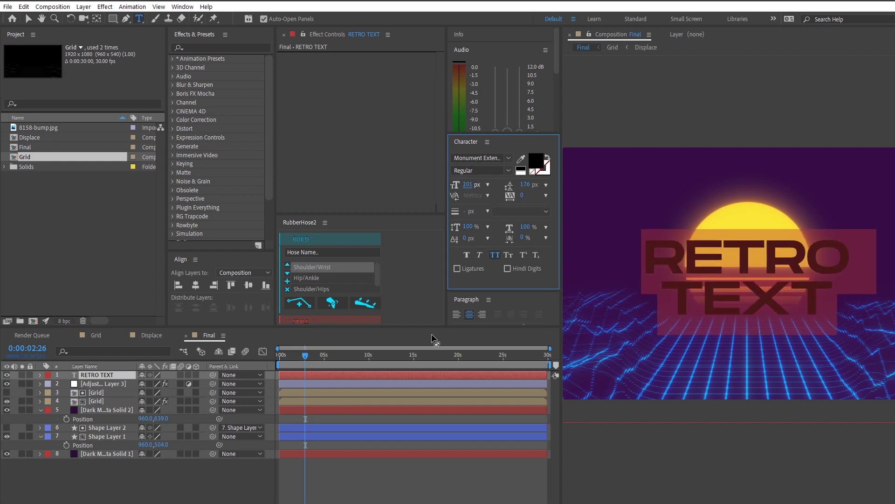
{"action": "left_click", "coordinate": [851, 269]}
{"action": "key", "text": "Delete"}
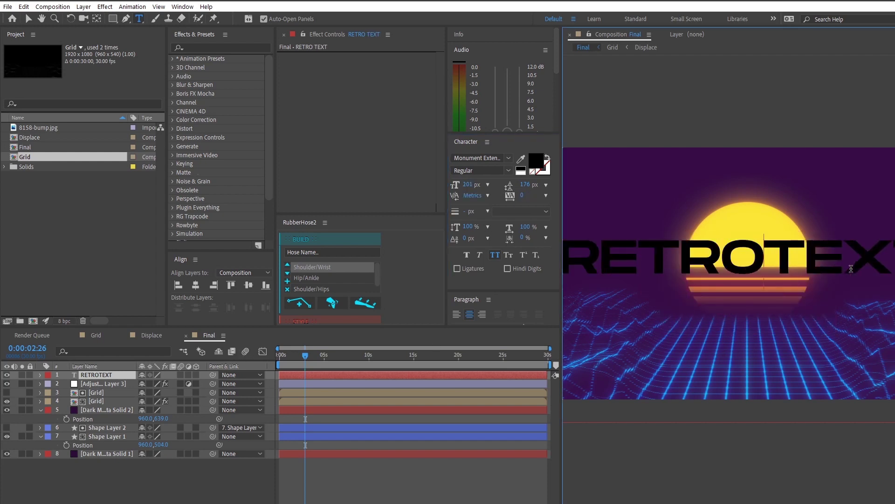
{"action": "key", "text": "ctrl+z"}
Center the RETRO TEXT layer vertically in the composition and create a shape outline layer from the text.
{"action": "left_click", "coordinate": [116, 375]}
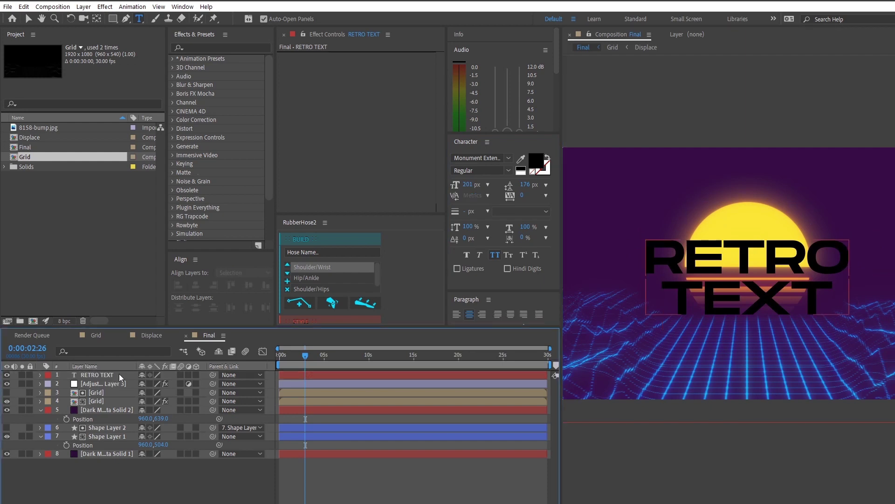
{"action": "left_click", "coordinate": [247, 287]}
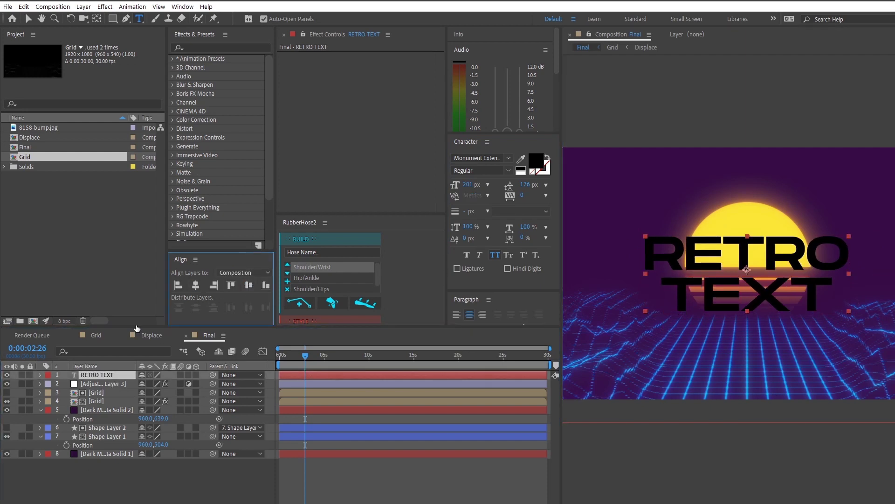
{"action": "left_click", "coordinate": [98, 374]}
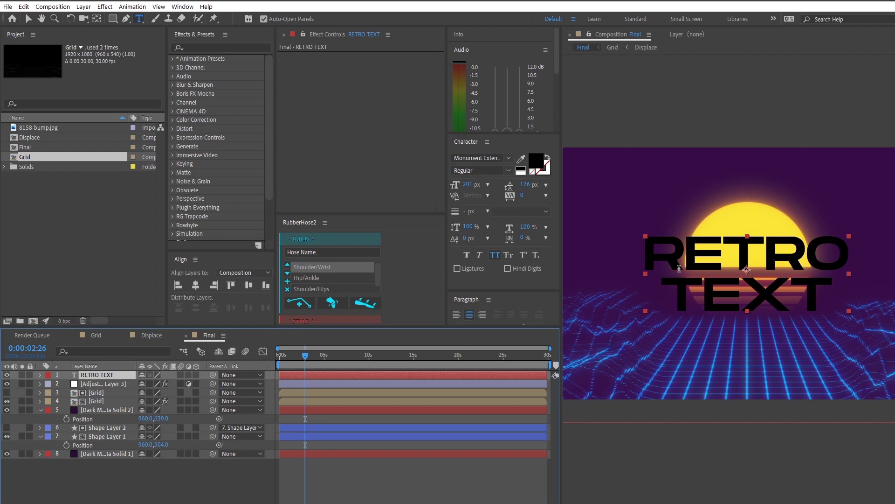
{"action": "right_click", "coordinate": [123, 376]}
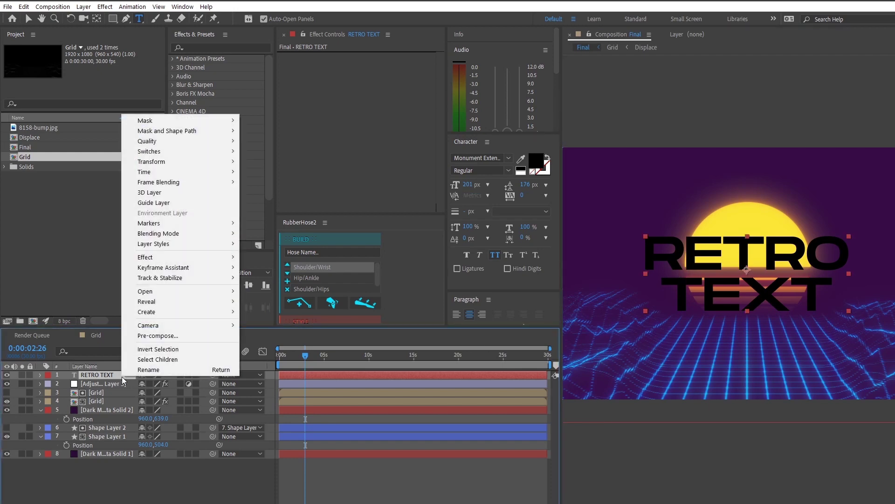
{"action": "mouse_move", "coordinate": [234, 313]}
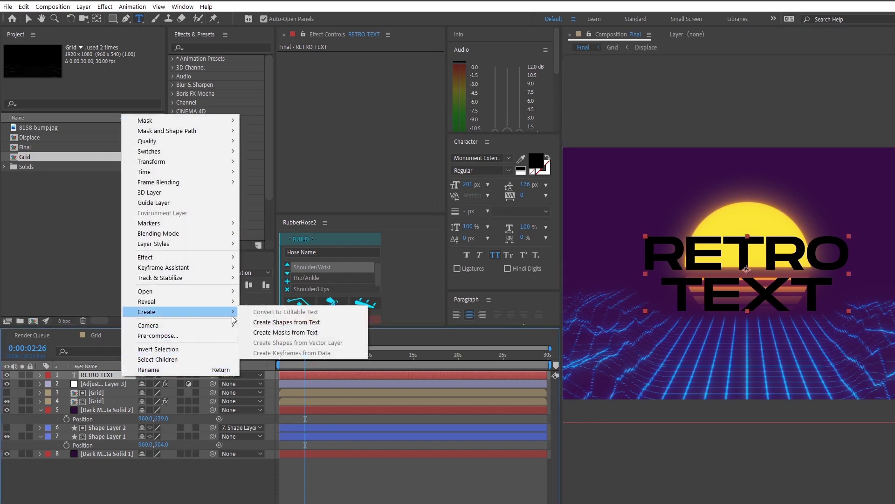
{"action": "left_click", "coordinate": [287, 322]}
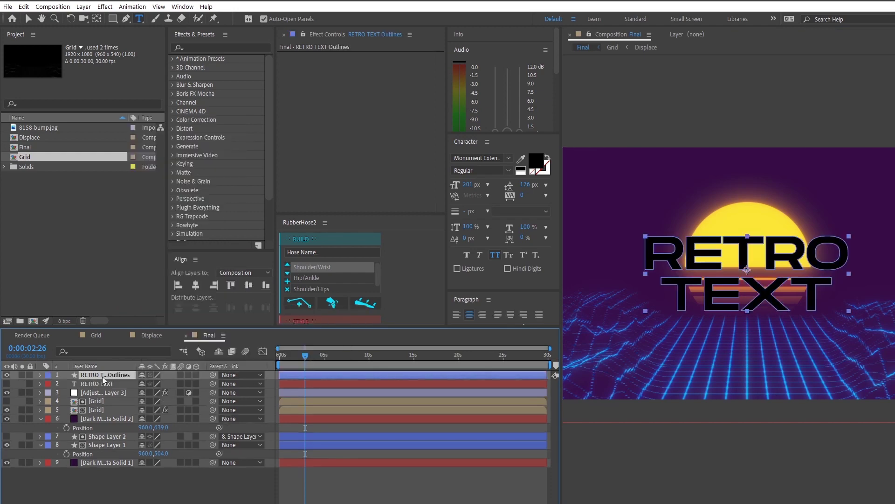
{"action": "key", "text": "period"}
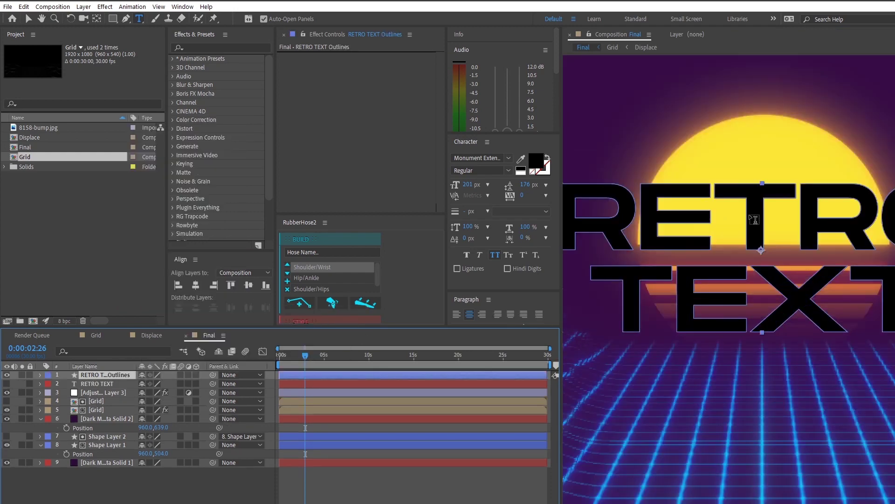
{"action": "left_click", "coordinate": [40, 375]}
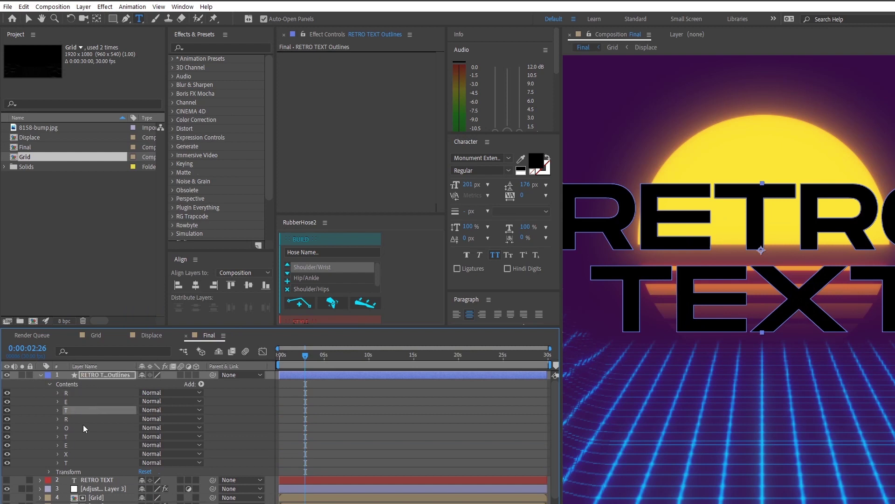
{"action": "left_click", "coordinate": [105, 385]}
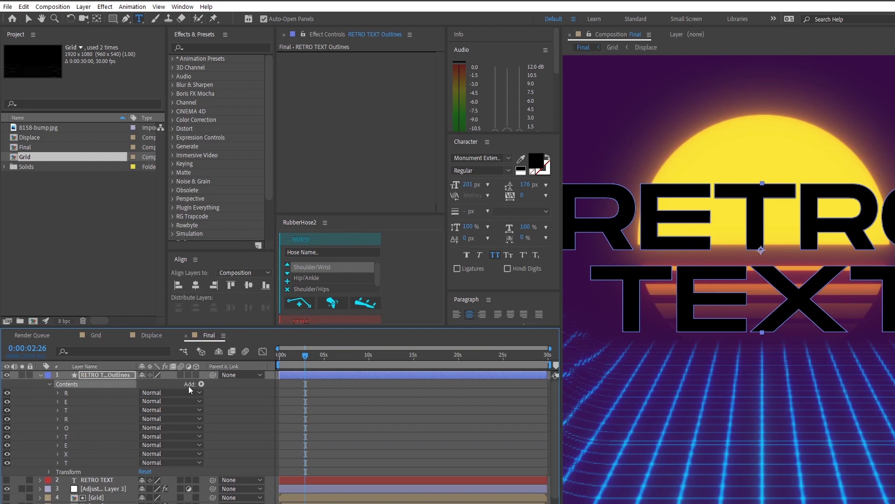
{"action": "left_click", "coordinate": [201, 384]}
{"action": "left_click", "coordinate": [241, 253]}
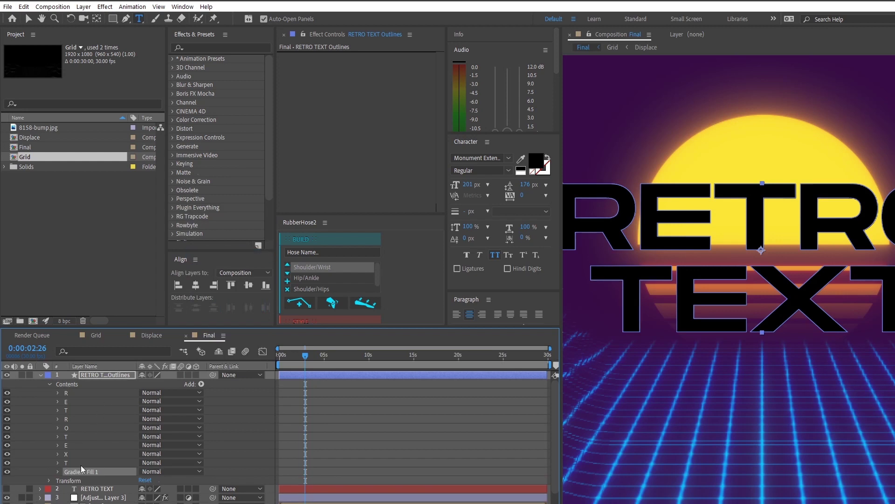
{"action": "left_click_drag", "start_coordinate": [96, 470], "coordinate": [111, 432]}
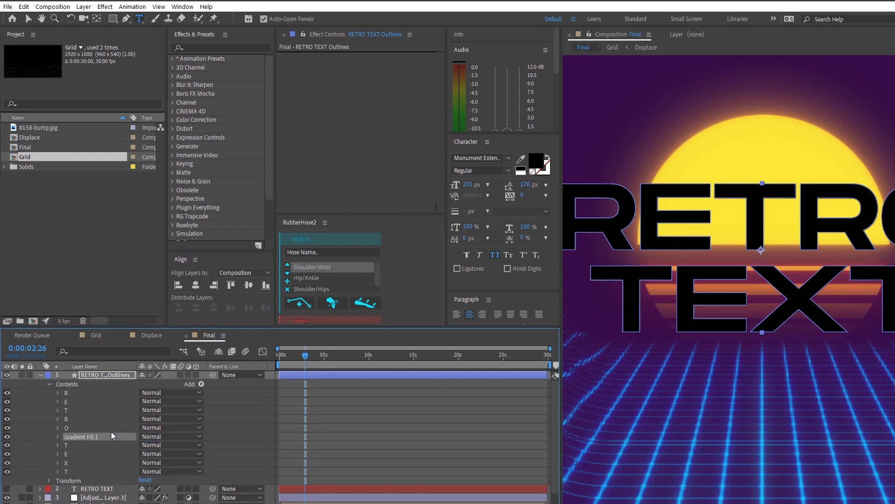
{"action": "left_click", "coordinate": [77, 436]}
{"action": "key", "text": "Delete"}
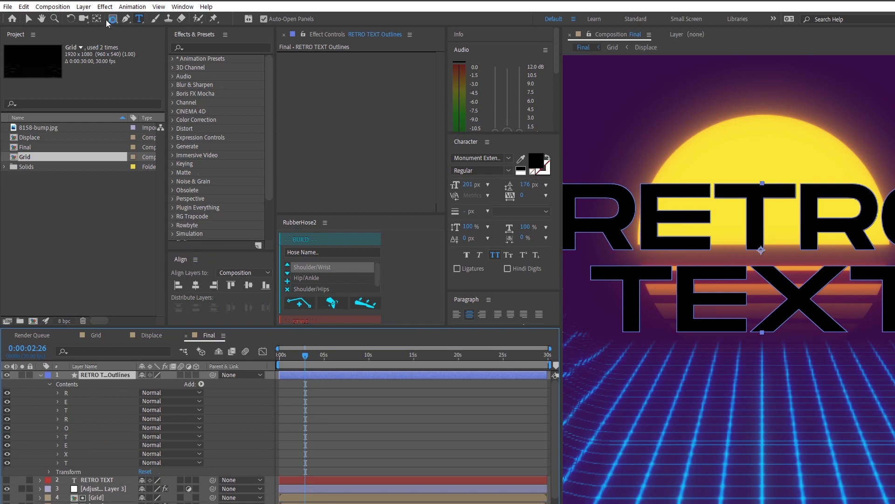
Set the fill type of all letters in the RETRO TEXT Outlines layer to None and collapse the layer's properties.
{"action": "left_click", "coordinate": [112, 19]}
{"action": "left_click", "coordinate": [292, 21], "text": "alt"}
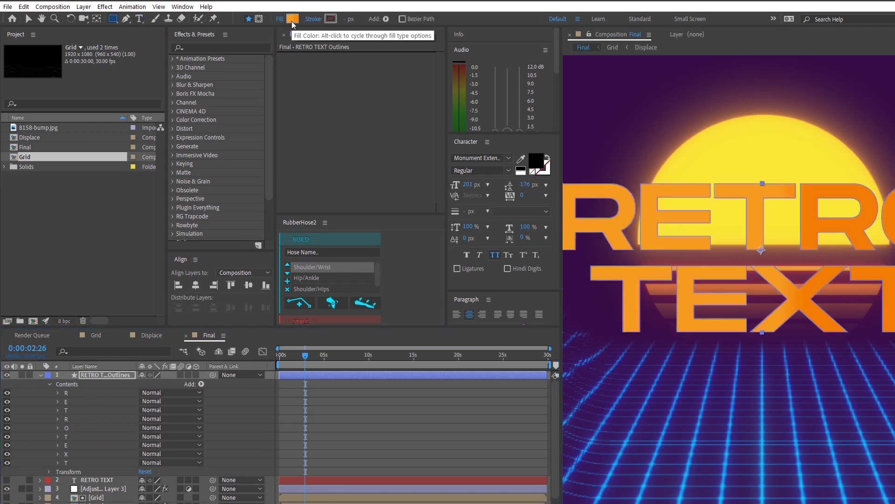
{"action": "left_click", "coordinate": [292, 21], "text": "alt"}
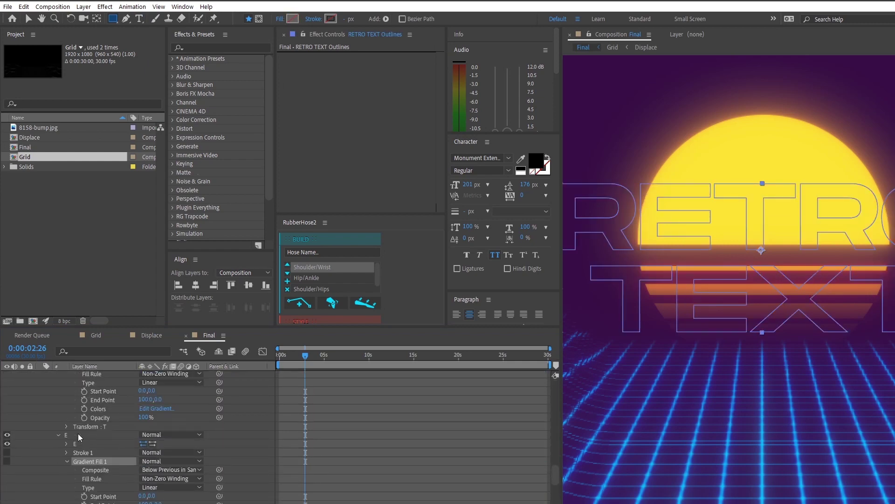
{"action": "key", "text": "u"}
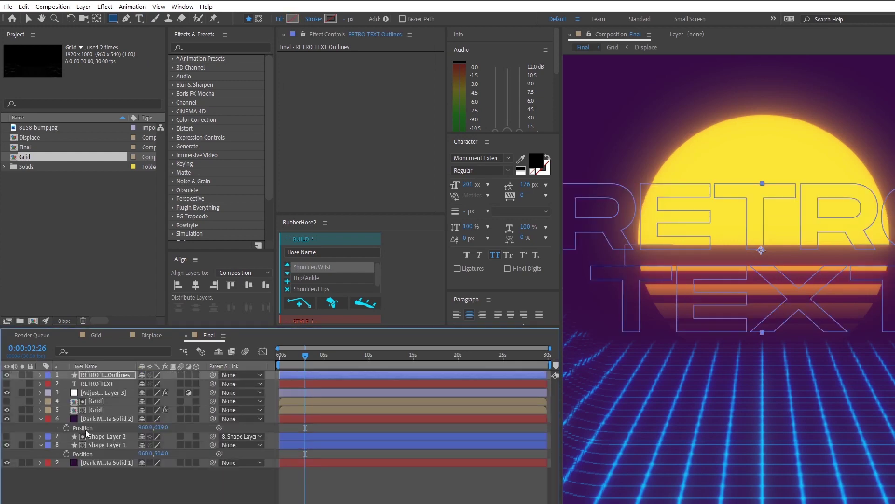
Add a Gradient Fill to the outline layer's Contents and move it directly below the letter O of RETRO.
{"action": "left_click", "coordinate": [41, 376]}
{"action": "left_click", "coordinate": [49, 384]}
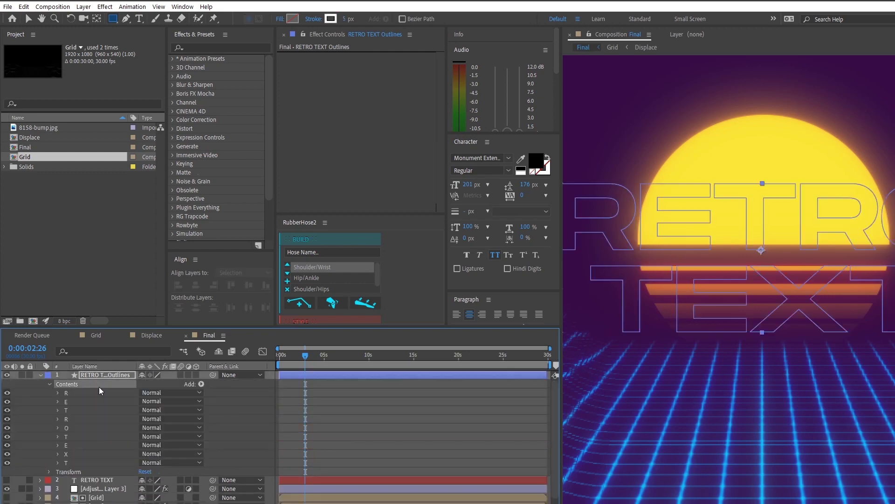
{"action": "left_click", "coordinate": [201, 383]}
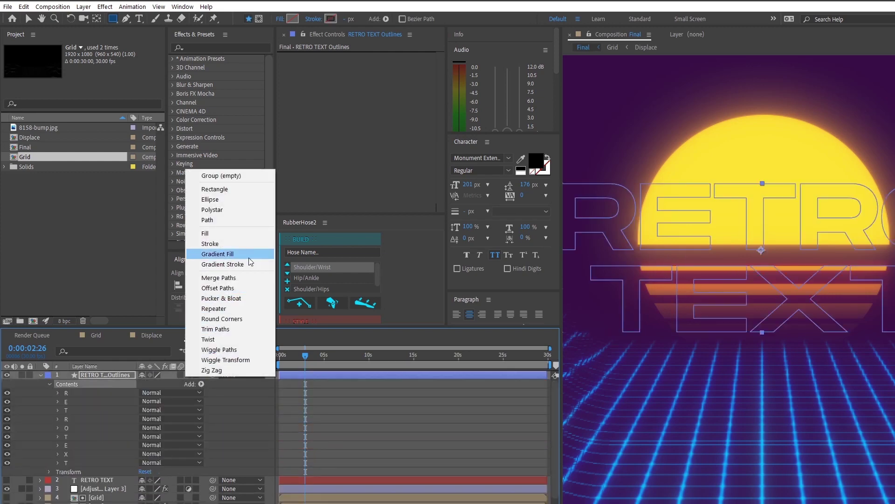
{"action": "left_click", "coordinate": [218, 254]}
{"action": "left_click_drag", "start_coordinate": [88, 474], "coordinate": [107, 433]}
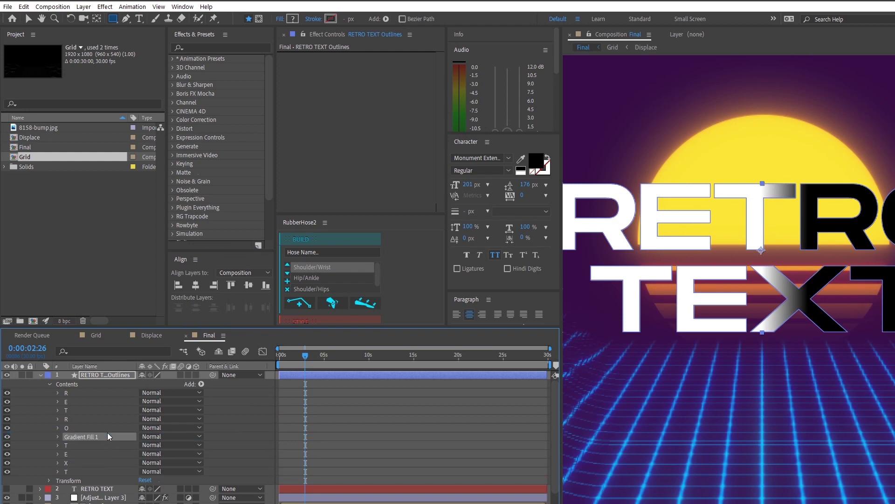
Build the RETRO gradient from white, white, black, white and blue 4423F5 stops, placing the last white stop at about 51%.
{"action": "left_click", "coordinate": [57, 436]}
{"action": "scroll", "coordinate": [125, 437], "scroll_direction": "down", "scroll_amount": 2}
{"action": "left_click", "coordinate": [154, 438]}
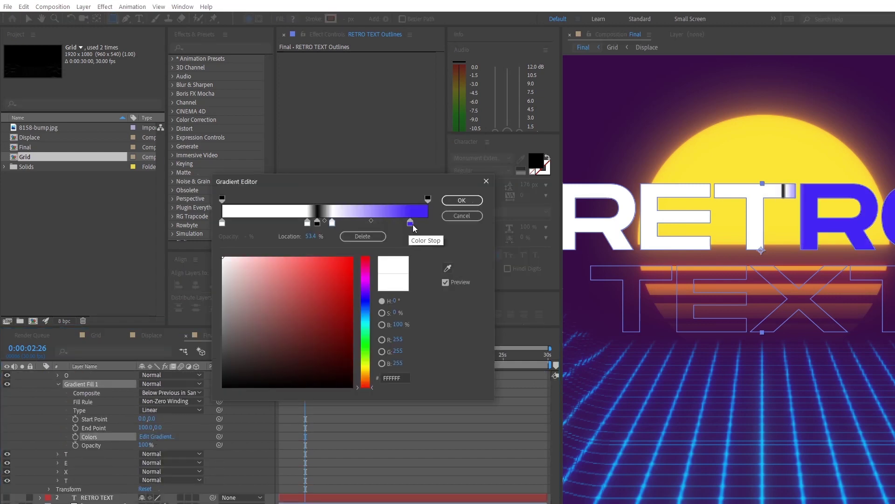
{"action": "left_click", "coordinate": [391, 223]}
{"action": "left_click", "coordinate": [326, 223]}
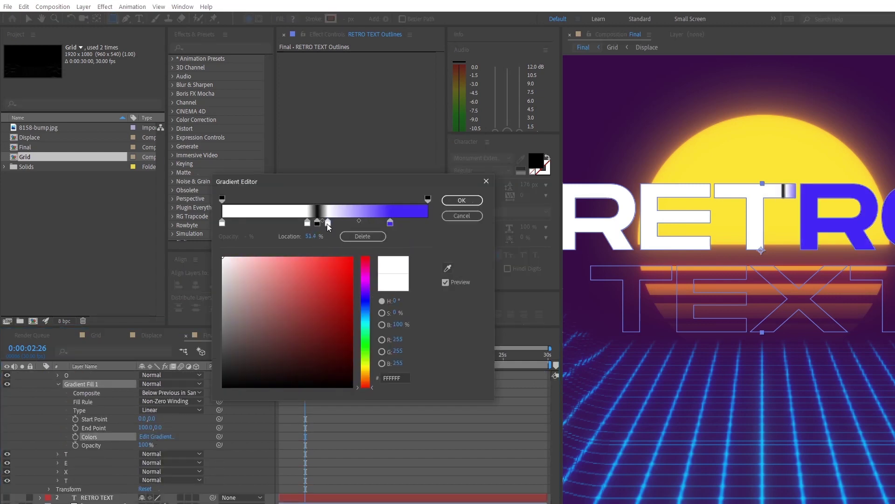
Copy the color code ED199A from the Notepad list and apply it to the gradient stop just before the black one.
{"action": "left_click", "coordinate": [308, 222]}
{"action": "key", "text": "alt+Tab"}
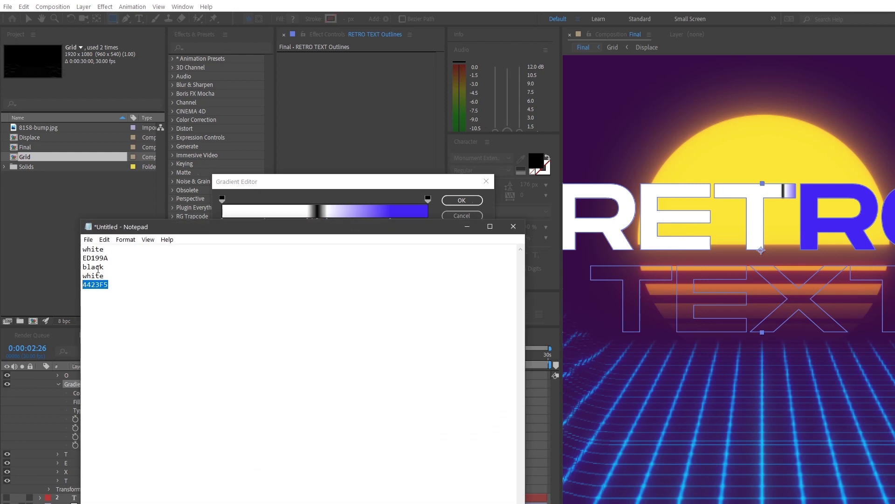
{"action": "double_click", "coordinate": [111, 257]}
{"action": "key", "text": "ctrl+c"}
{"action": "left_click", "coordinate": [467, 226]}
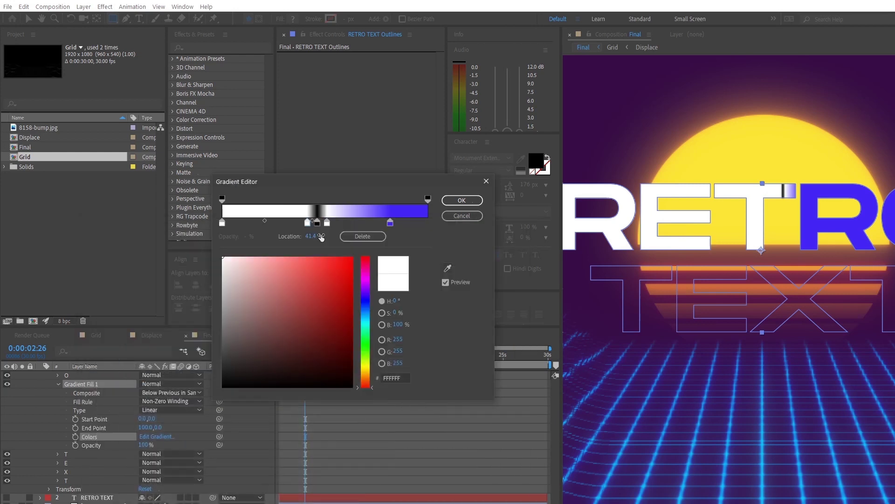
{"action": "left_click", "coordinate": [396, 378]}
{"action": "key", "text": "ctrl+v"}
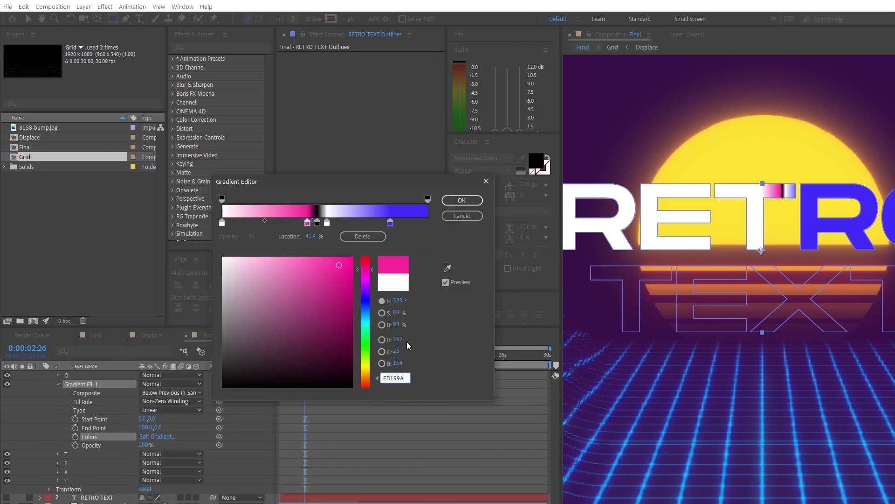
{"action": "left_click", "coordinate": [462, 201]}
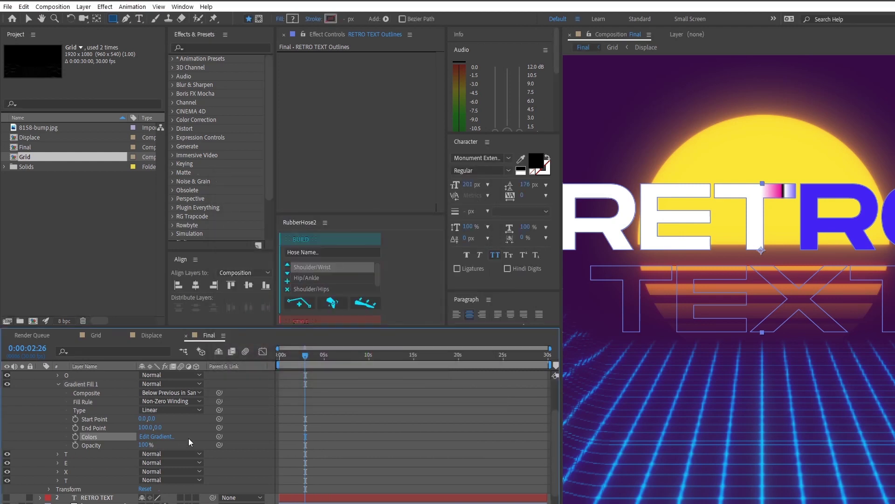
Turn the RETRO gradient vertical by setting its start point to 0, -25 and its end point to 0, -147.
{"action": "scroll", "coordinate": [188, 438], "scroll_direction": "up", "scroll_amount": 2}
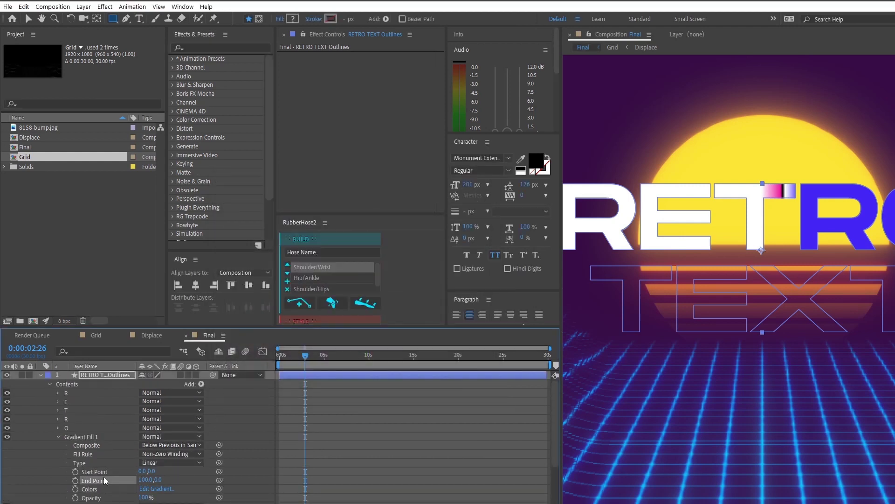
{"action": "left_click", "coordinate": [148, 479]}
{"action": "type", "text": "00"}
{"action": "key", "text": "Return"}
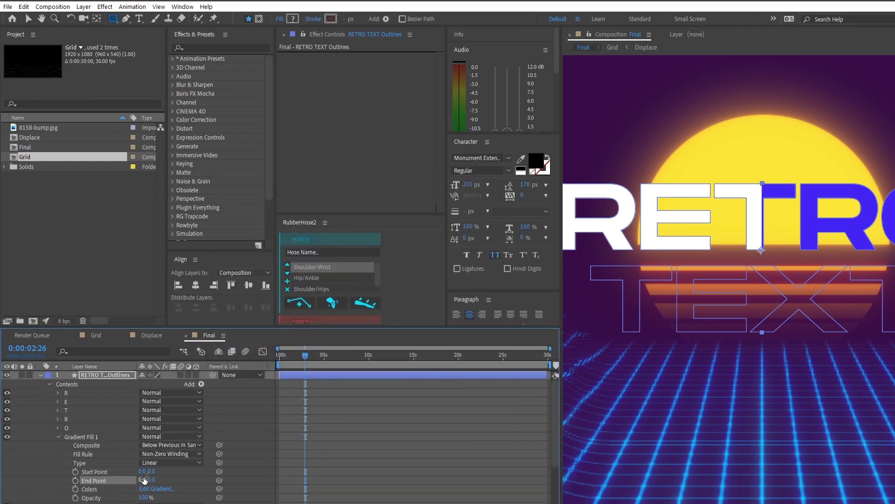
{"action": "left_click_drag", "start_coordinate": [145, 480], "coordinate": [226, 486]}
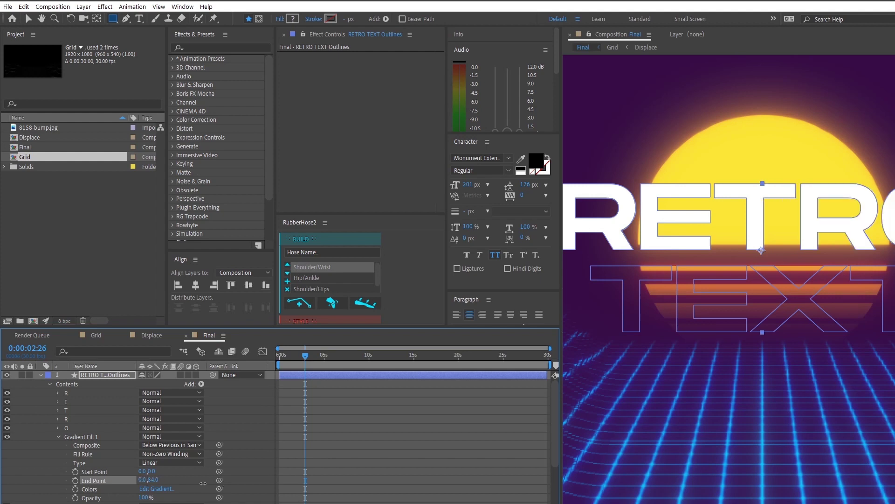
{"action": "left_click_drag", "start_coordinate": [148, 471], "coordinate": [92, 471]}
{"action": "left_click_drag", "start_coordinate": [145, 481], "coordinate": [2, 480]}
{"action": "left_click_drag", "start_coordinate": [157, 471], "coordinate": [218, 474]}
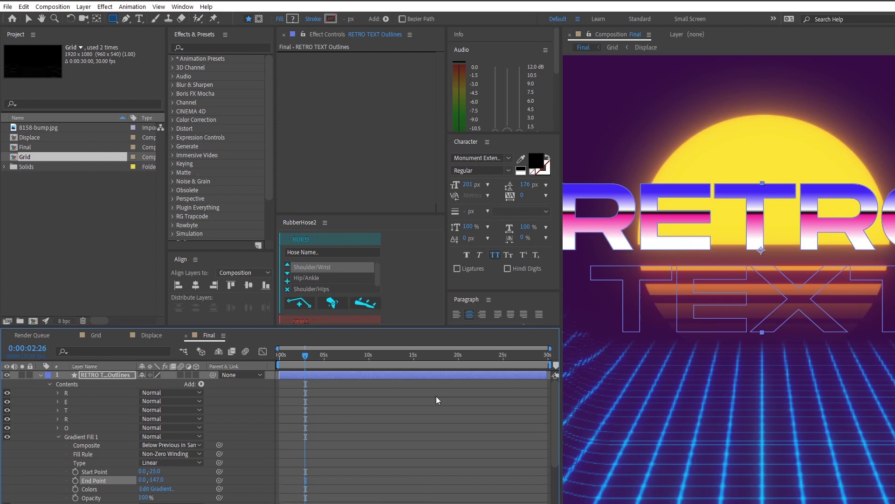
Adjust the RETRO gradient's start point to 0, -2 and its end point to 0, -156.
{"action": "scroll", "coordinate": [637, 323], "scroll_direction": "down", "scroll_amount": 2}
{"action": "scroll", "coordinate": [644, 321], "scroll_direction": "up", "scroll_amount": 4}
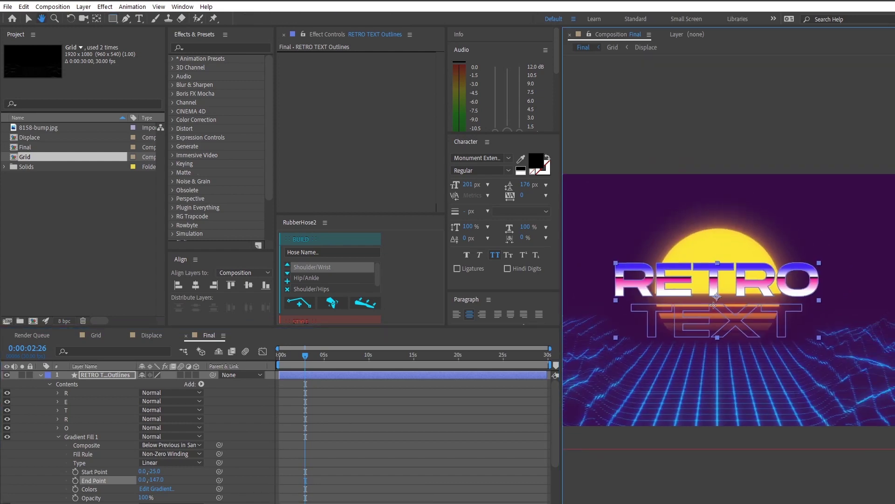
{"action": "key", "text": "q"}
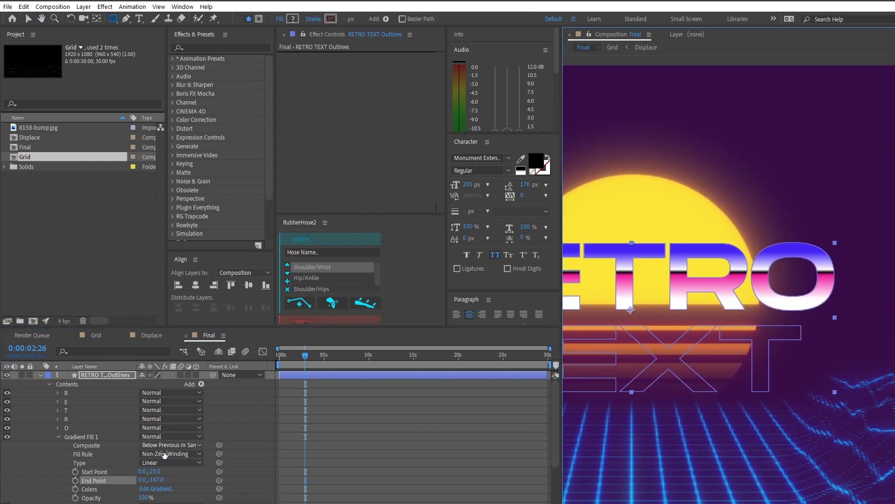
{"action": "left_click_drag", "start_coordinate": [154, 471], "coordinate": [157, 479]}
{"action": "scroll", "coordinate": [652, 389], "scroll_direction": "down", "scroll_amount": 3}
{"action": "scroll", "coordinate": [728, 280], "scroll_direction": "up", "scroll_amount": 3}
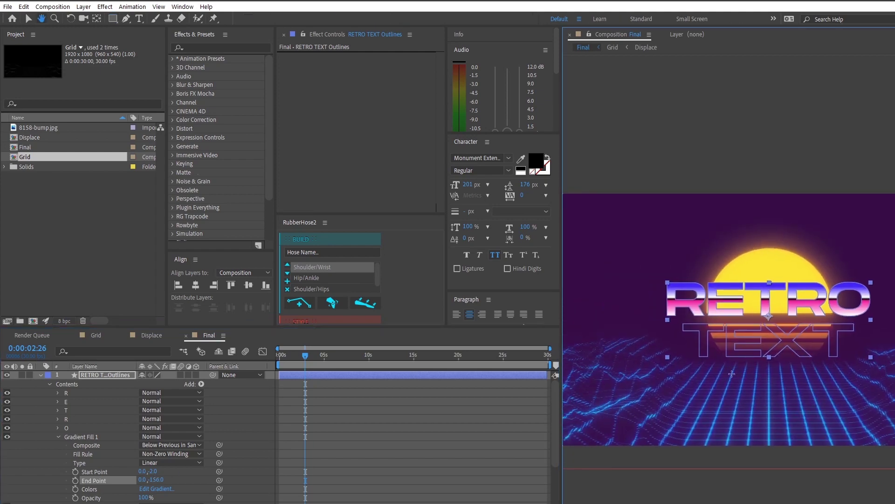
Copy the RETRO letters' gradient fill and paste it into the outlines layer's contents below the TEXT letters.
{"action": "left_click", "coordinate": [87, 438]}
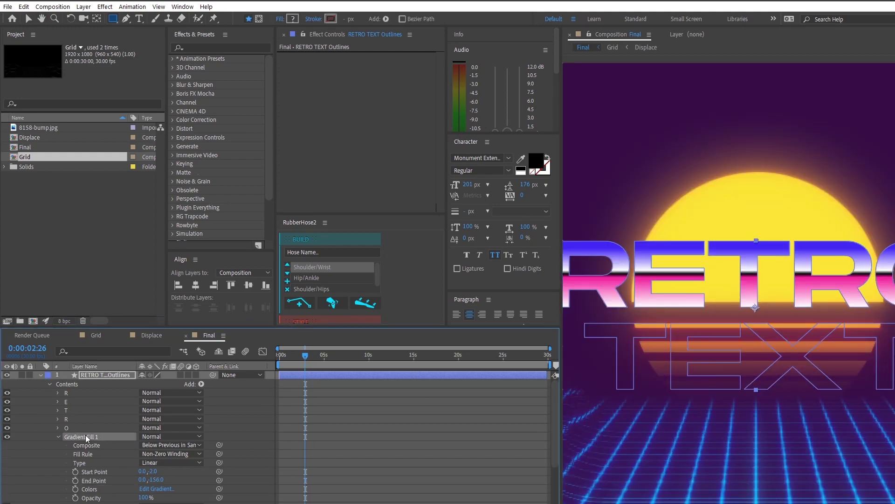
{"action": "left_click", "coordinate": [58, 437]}
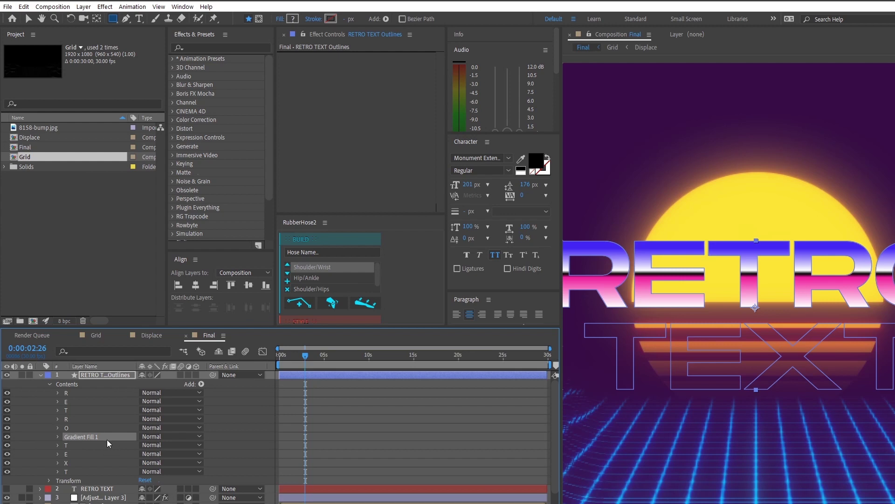
{"action": "left_click", "coordinate": [72, 467]}
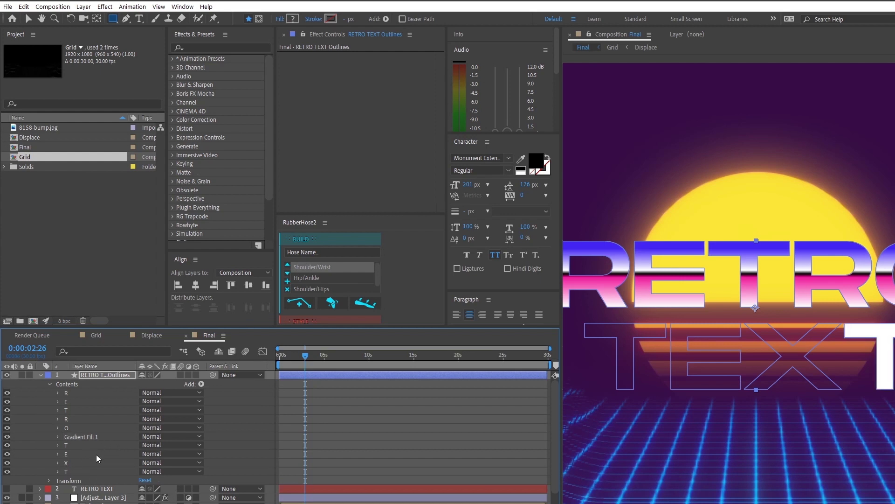
{"action": "left_click", "coordinate": [76, 384]}
{"action": "key", "text": "ctrl+v"}
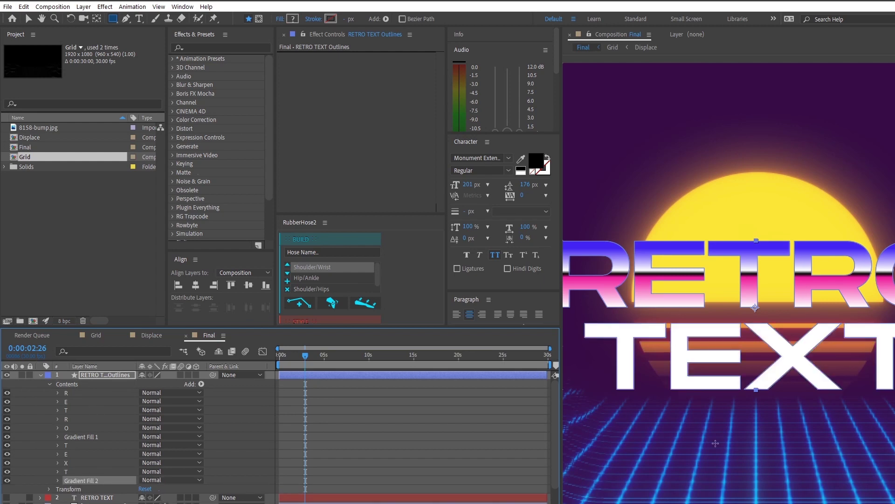
Shift the TEXT gradient down onto its letters by setting its start point to 0, 174 and end point to 0, 38.
{"action": "left_click", "coordinate": [57, 480]}
{"action": "scroll", "coordinate": [91, 443], "scroll_direction": "down", "scroll_amount": 4}
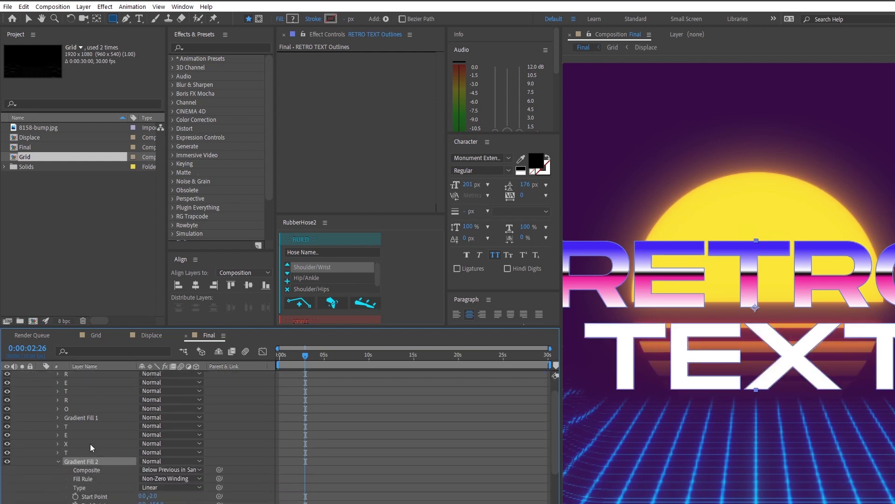
{"action": "left_click_drag", "start_coordinate": [150, 427], "coordinate": [183, 430]}
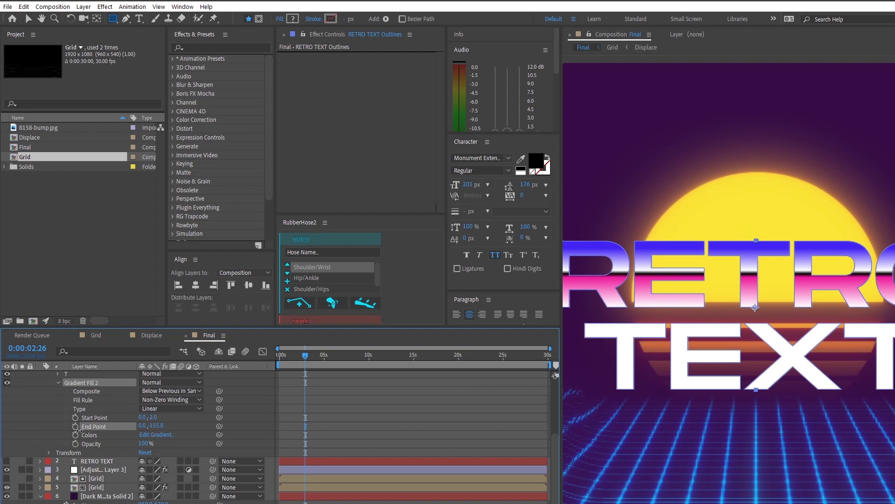
{"action": "left_click_drag", "start_coordinate": [153, 417], "coordinate": [183, 424]}
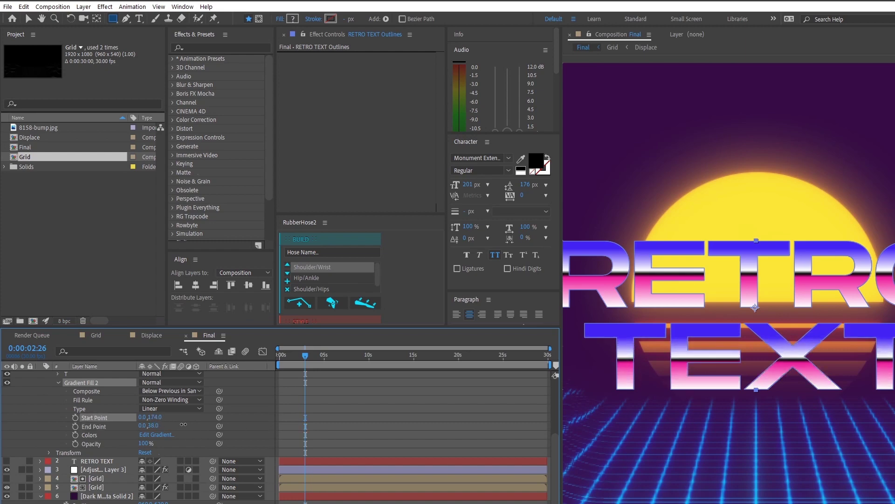
{"action": "scroll", "coordinate": [727, 336], "scroll_direction": "down", "scroll_amount": 2}
{"action": "scroll", "coordinate": [737, 322], "scroll_direction": "up", "scroll_amount": 2}
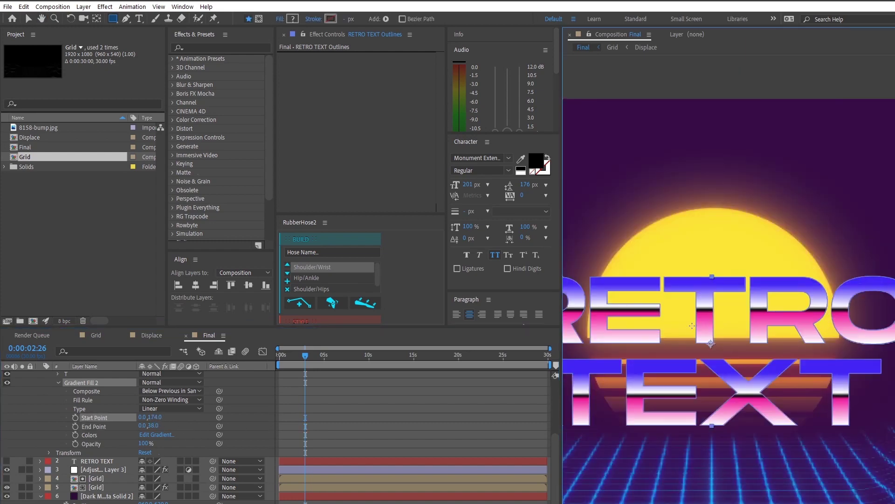
{"action": "mouse_move", "coordinate": [742, 298]}
{"action": "left_mouse_down"}
{"action": "mouse_move", "coordinate": [744, 312]}
{"action": "mouse_move", "coordinate": [741, 303]}
{"action": "left_mouse_up"}
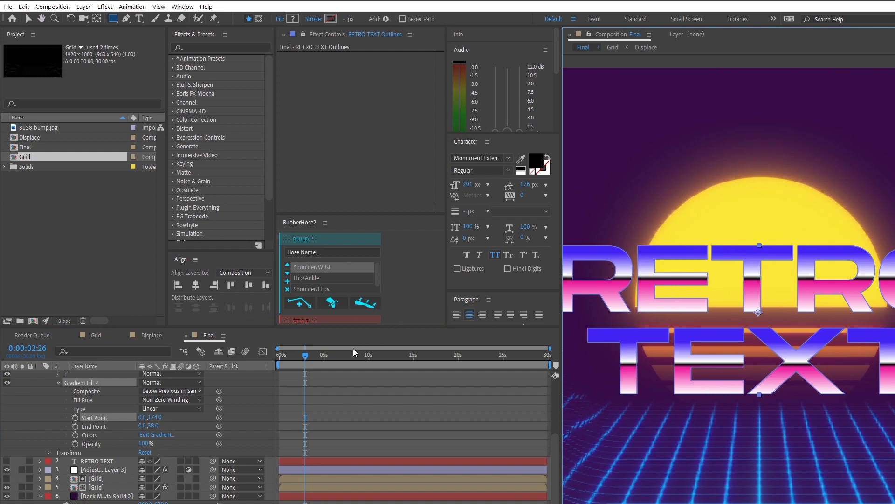
{"action": "left_click", "coordinate": [219, 427]}
{"action": "scroll", "coordinate": [211, 427], "scroll_direction": "up", "scroll_amount": 4}
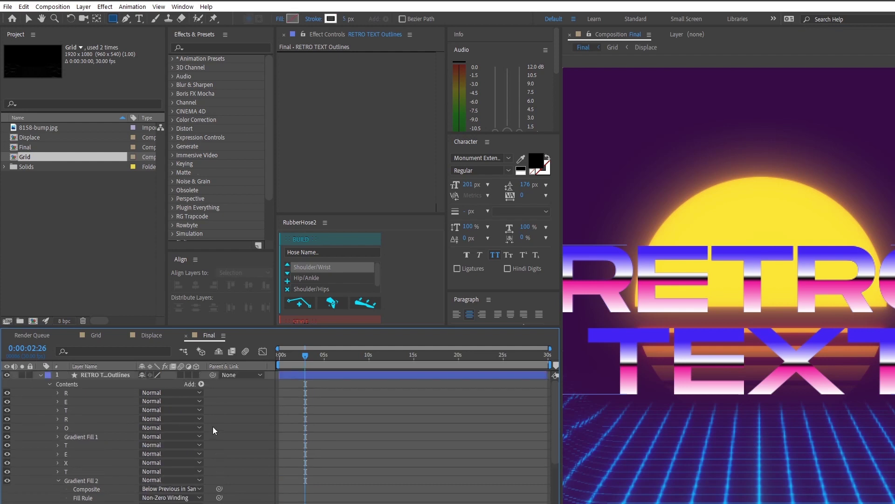
{"action": "scroll", "coordinate": [213, 426], "scroll_direction": "down", "scroll_amount": 5}
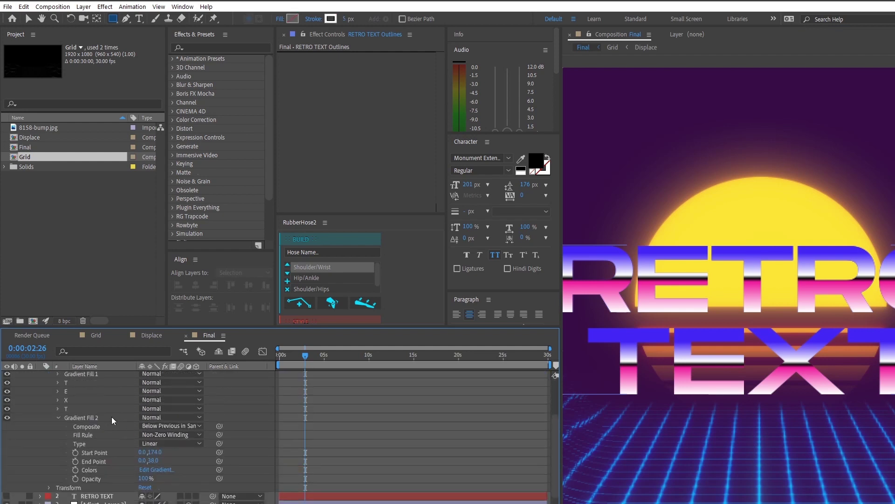
{"action": "left_click", "coordinate": [157, 470]}
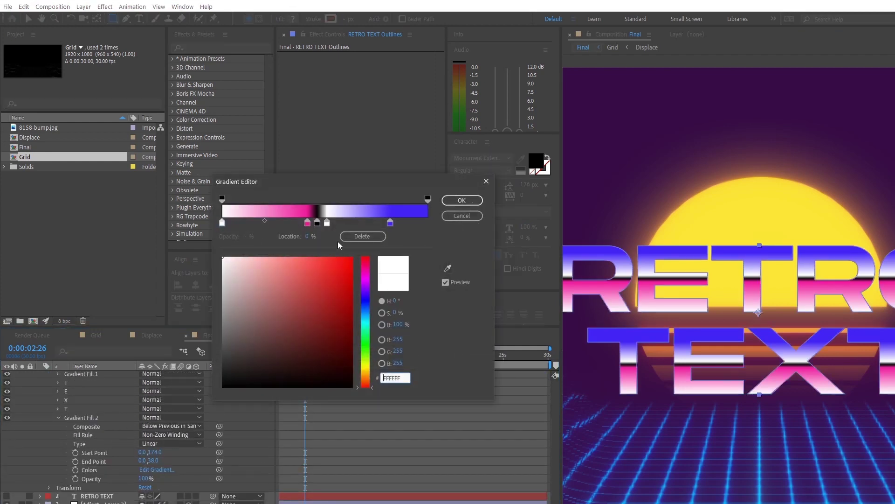
{"action": "left_click", "coordinate": [307, 222]}
{"action": "left_click", "coordinate": [449, 268]}
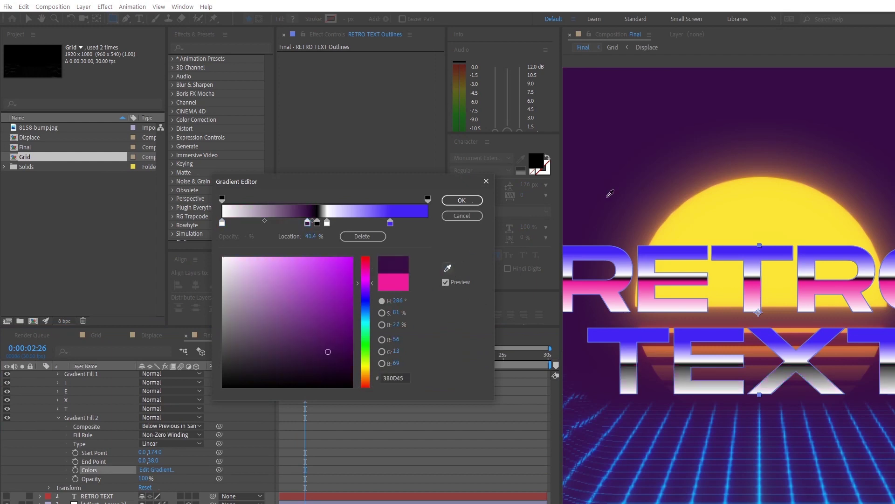
{"action": "left_click", "coordinate": [662, 295]}
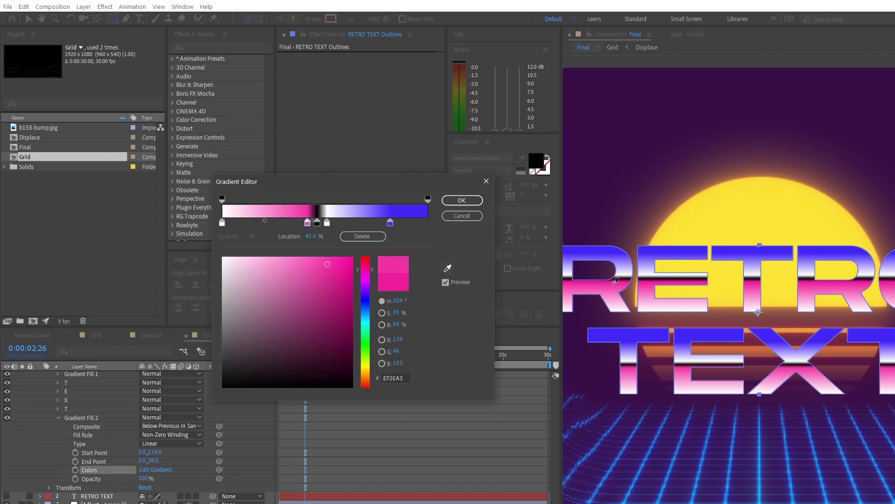
{"action": "left_click_drag", "start_coordinate": [365, 263], "coordinate": [378, 257]}
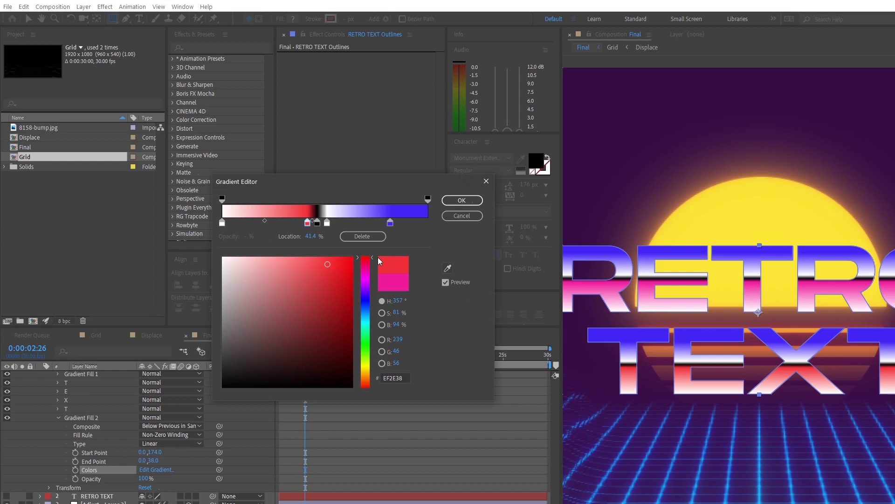
{"action": "left_click", "coordinate": [480, 214]}
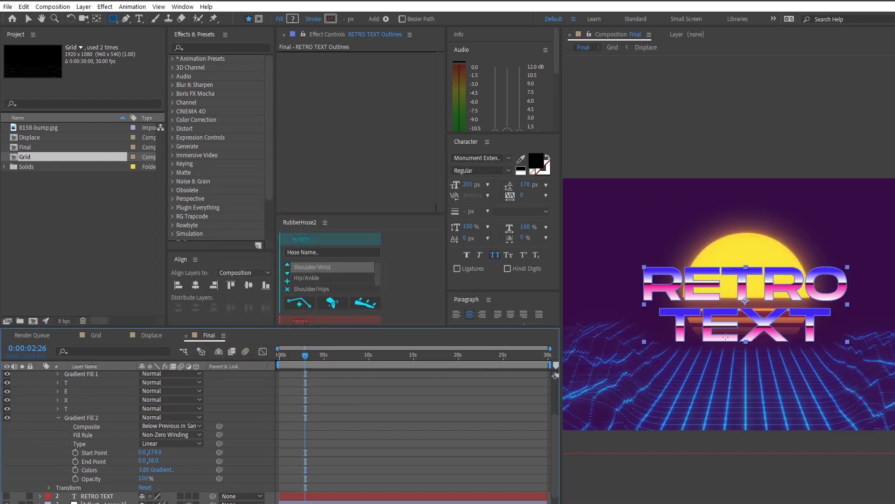
Move Adjustment Layer 3 above the RETRO TEXT Outlines layer and hide it.
{"action": "scroll", "coordinate": [133, 441], "scroll_direction": "up", "scroll_amount": 3}
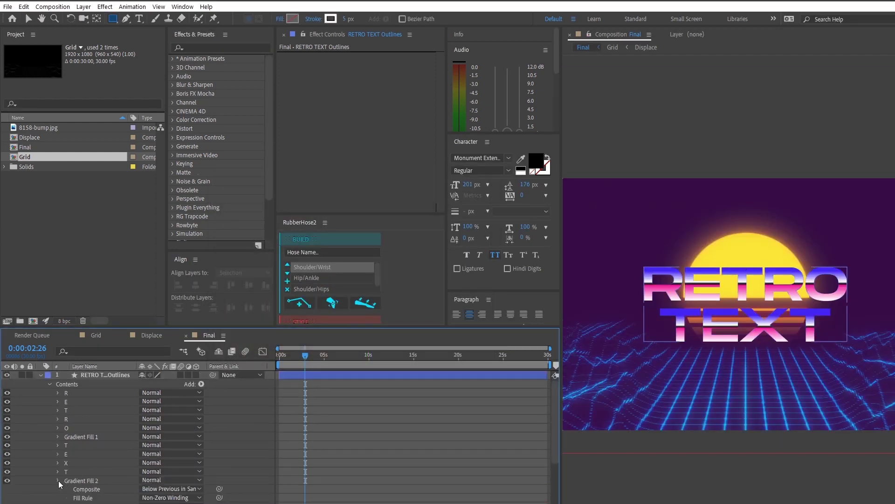
{"action": "left_click", "coordinate": [58, 481]}
{"action": "left_click", "coordinate": [93, 437]}
{"action": "left_click", "coordinate": [112, 386]}
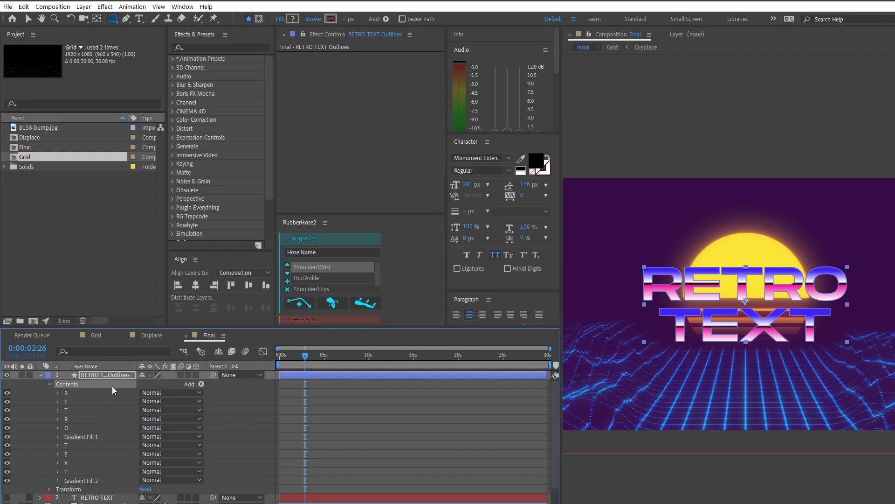
{"action": "key", "text": "period"}
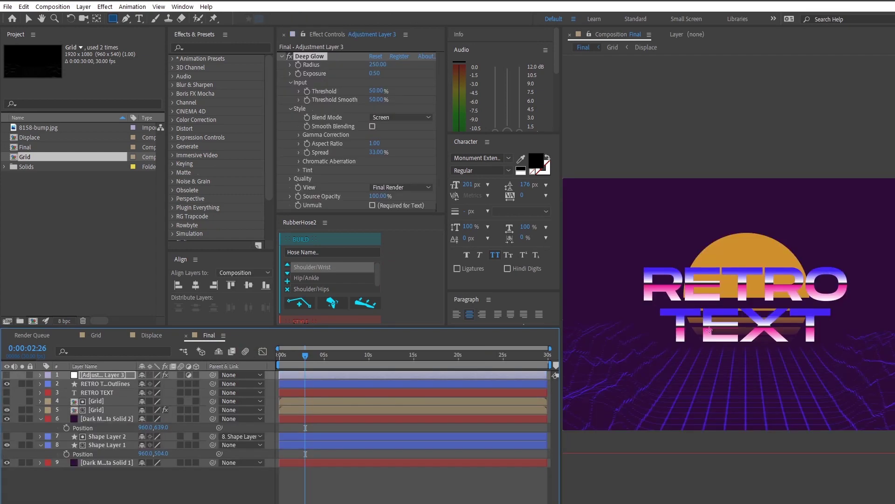
{"action": "key", "text": "period"}
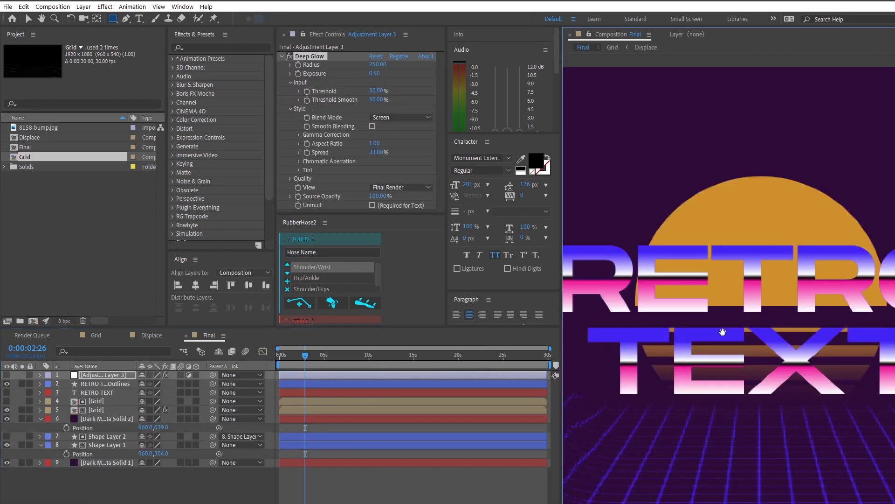
Add a stroke to the contents of the RETRO TEXT Outlines layer and place it below Gradient Fill 2.
{"action": "left_click", "coordinate": [96, 393]}
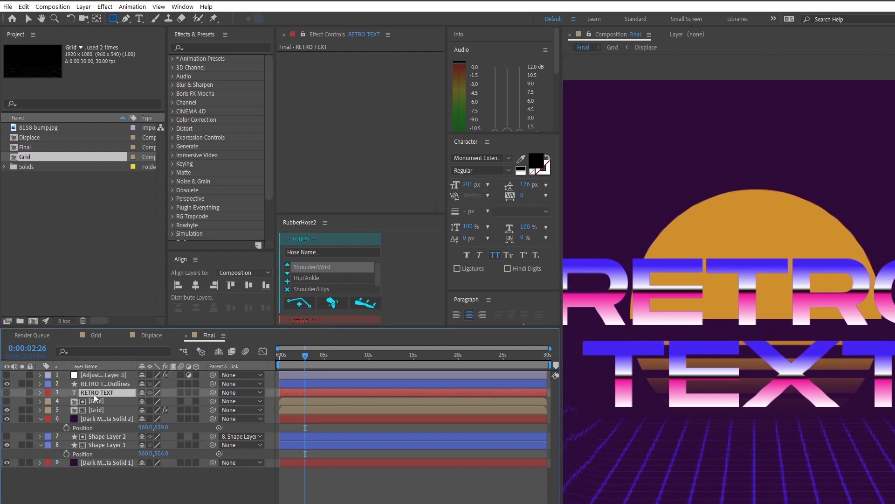
{"action": "left_click", "coordinate": [40, 384]}
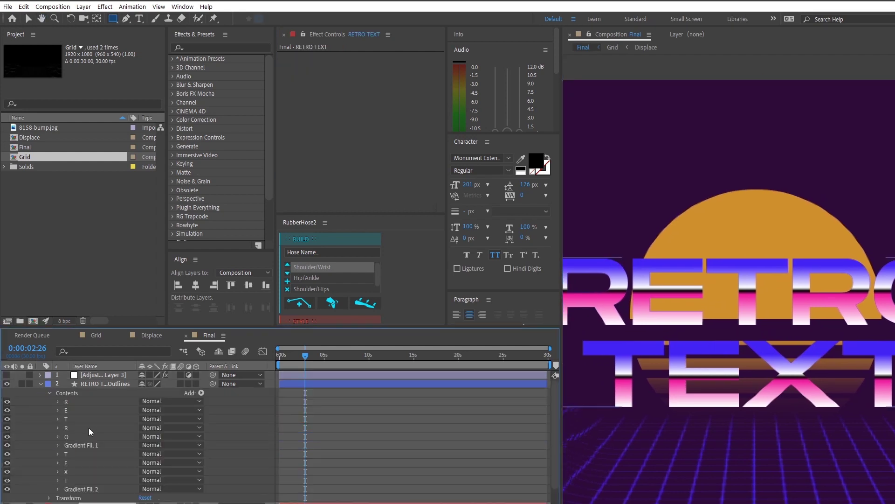
{"action": "left_click", "coordinate": [107, 393]}
{"action": "left_click", "coordinate": [201, 392]}
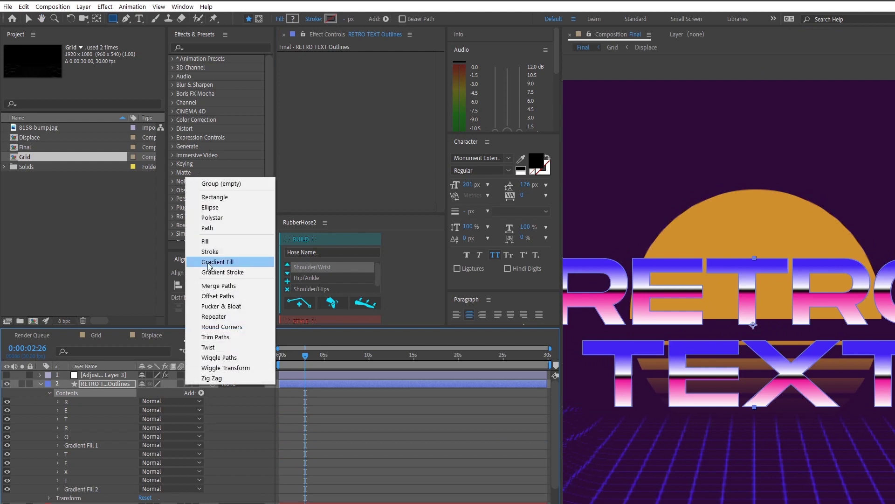
{"action": "left_click", "coordinate": [214, 242]}
{"action": "left_click_drag", "start_coordinate": [77, 443], "coordinate": [79, 501]}
{"action": "scroll", "coordinate": [83, 476], "scroll_direction": "down", "scroll_amount": 3}
{"action": "left_click", "coordinate": [57, 446]}
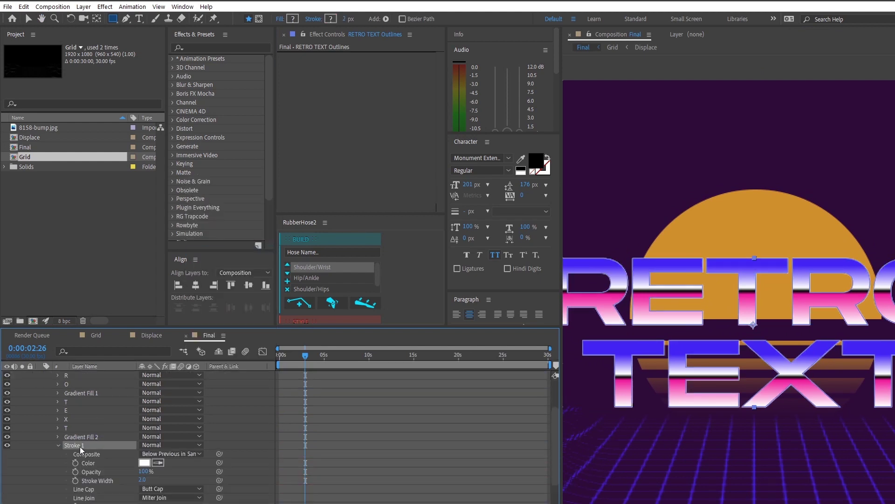
Color Stroke 1 with the dark purple sampled from the background and set its width to 25.
{"action": "left_click", "coordinate": [142, 464]}
{"action": "left_click", "coordinate": [571, 303]}
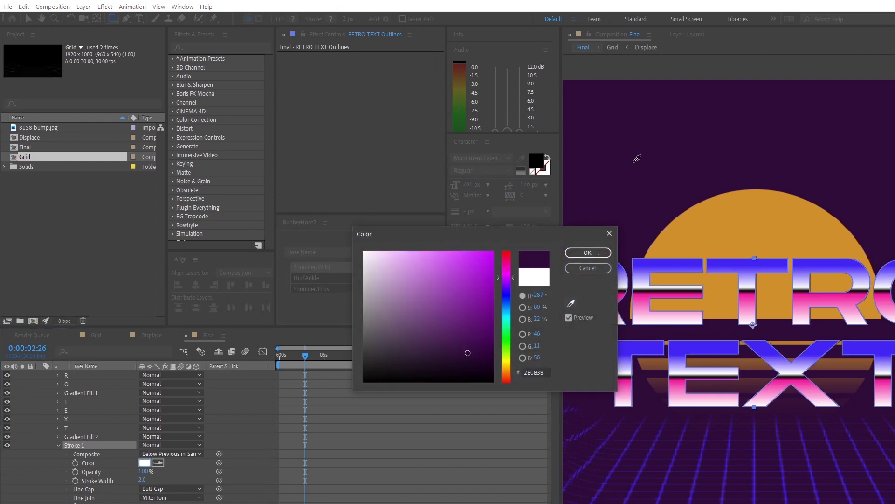
{"action": "left_click", "coordinate": [636, 160]}
{"action": "left_click", "coordinate": [572, 255]}
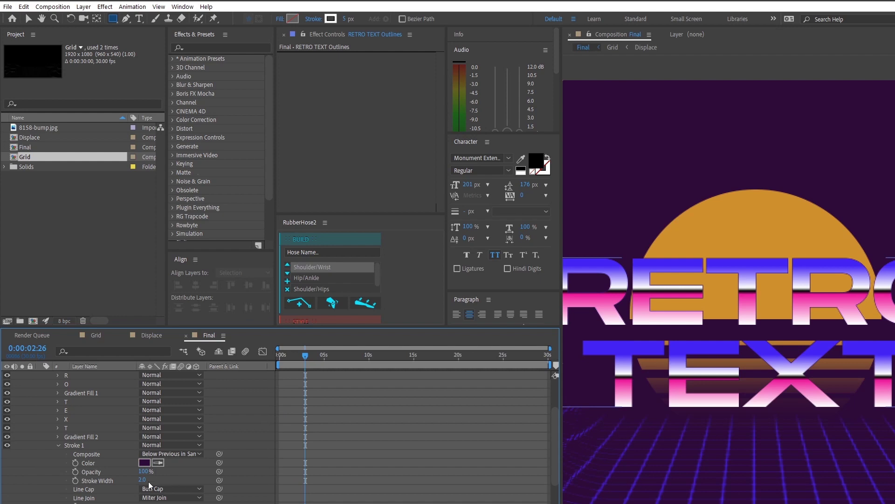
{"action": "left_click_drag", "start_coordinate": [142, 480], "coordinate": [154, 479]}
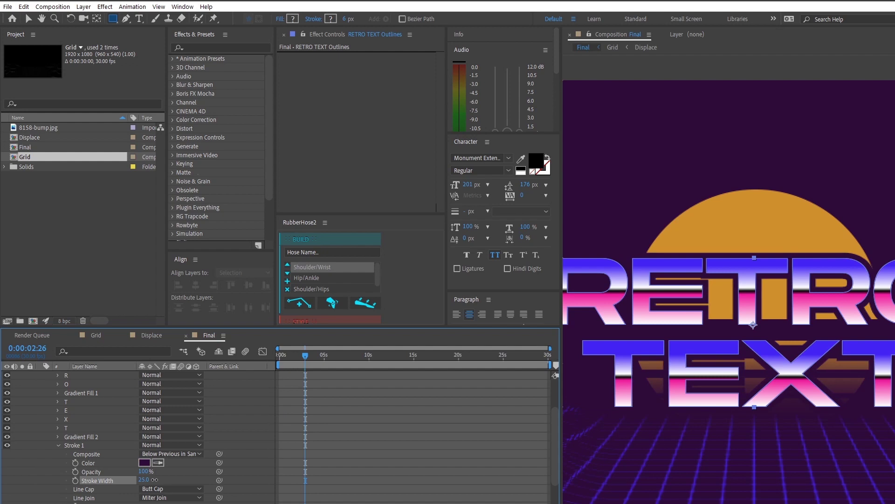
{"action": "key", "text": "F2"}
Add a second stroke to the outlines layer's contents and place it below Stroke 1.
{"action": "scroll", "coordinate": [238, 429], "scroll_direction": "up", "scroll_amount": 3}
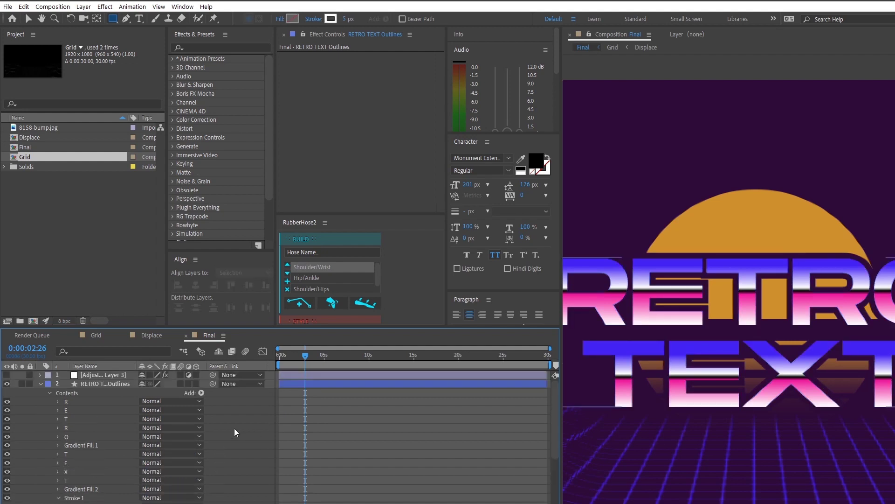
{"action": "left_click", "coordinate": [201, 393]}
{"action": "left_click", "coordinate": [233, 251]}
{"action": "scroll", "coordinate": [72, 465], "scroll_direction": "down", "scroll_amount": 1}
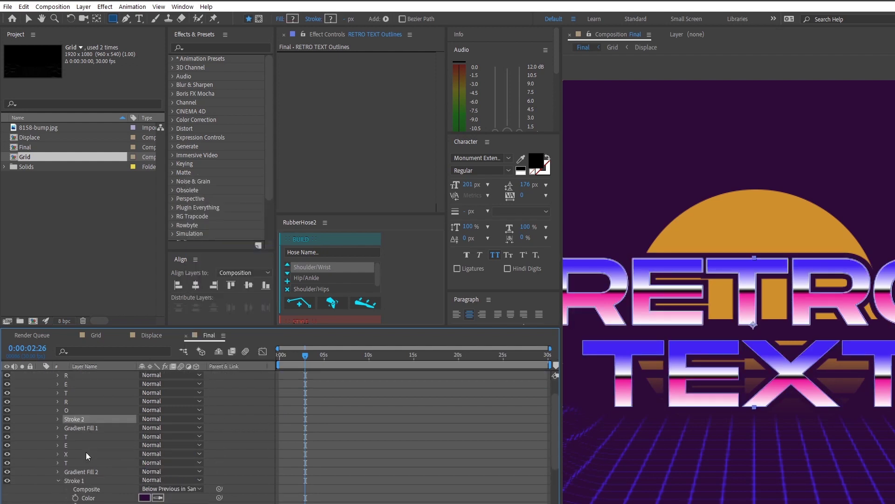
{"action": "scroll", "coordinate": [86, 452], "scroll_direction": "down", "scroll_amount": 1}
{"action": "left_click", "coordinate": [58, 455]}
{"action": "left_click_drag", "start_coordinate": [91, 393], "coordinate": [92, 456]}
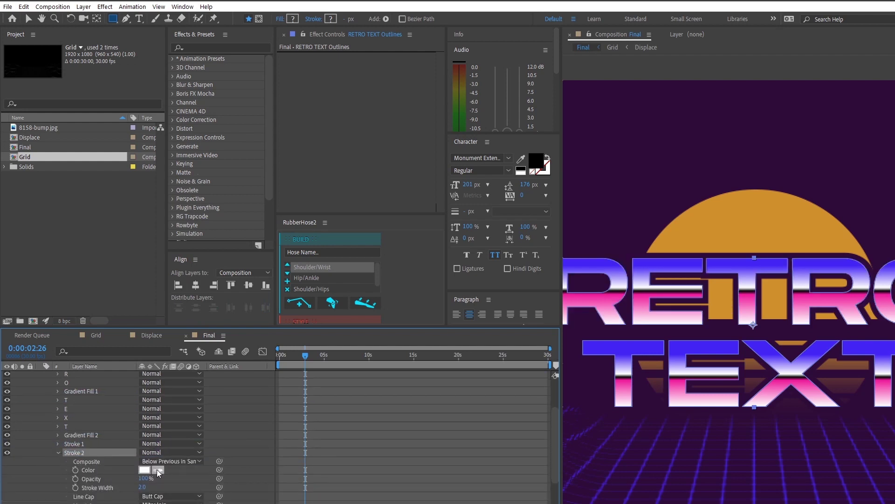
Color Stroke 2 blue and set its width to 31 to form an outer outline.
{"action": "left_click", "coordinate": [156, 469]}
{"action": "left_click", "coordinate": [579, 261]}
{"action": "left_click_drag", "start_coordinate": [142, 487], "coordinate": [161, 486]}
{"action": "scroll", "coordinate": [712, 430], "scroll_direction": "down", "scroll_amount": 2}
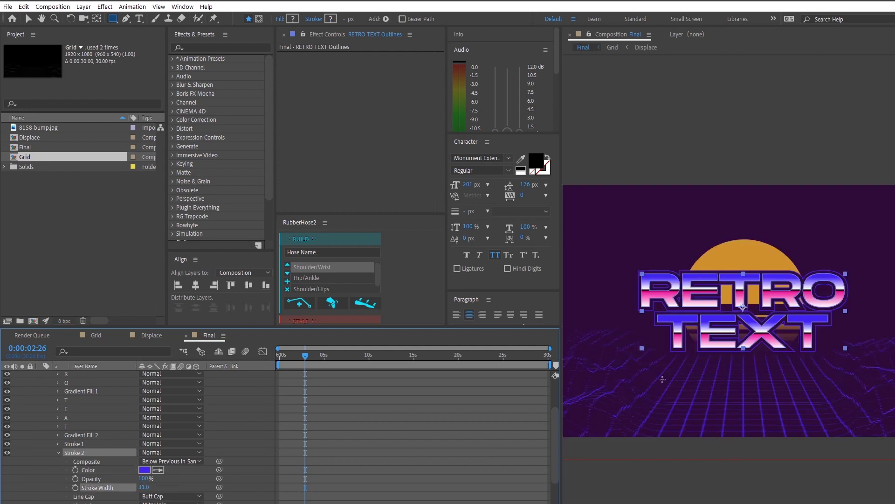
{"action": "scroll", "coordinate": [645, 386], "scroll_direction": "up", "scroll_amount": 2}
{"action": "left_click", "coordinate": [346, 435]}
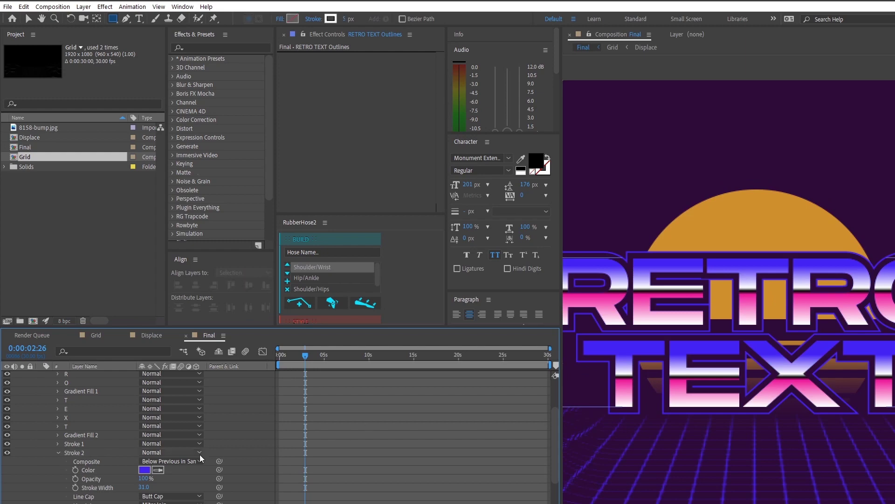
Collapse the RETRO TEXT Outlines layer and make Adjustment Layer 3 visible again.
{"action": "scroll", "coordinate": [200, 455], "scroll_direction": "up", "scroll_amount": 3}
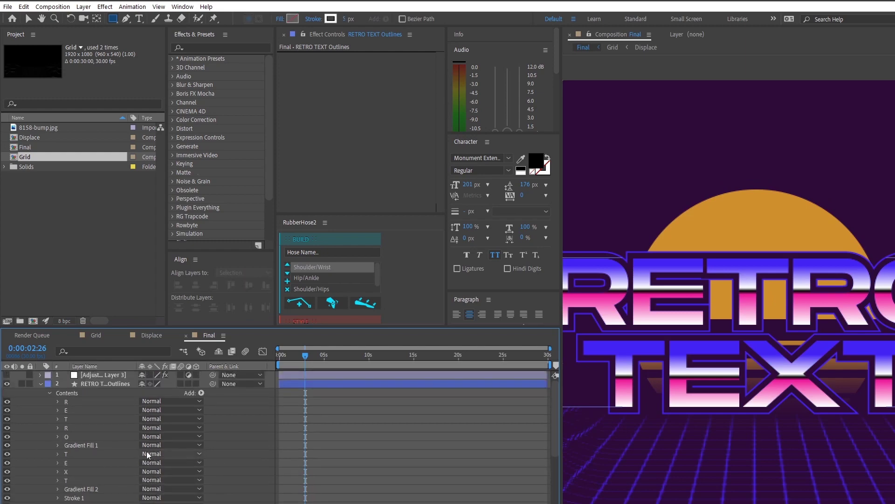
{"action": "left_click", "coordinate": [40, 383]}
{"action": "left_click", "coordinate": [102, 384]}
{"action": "scroll", "coordinate": [672, 355], "scroll_direction": "down", "scroll_amount": 2}
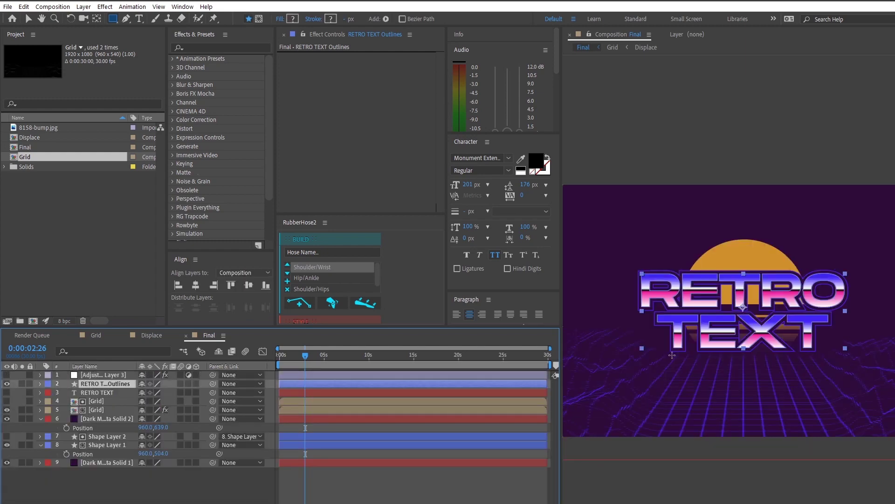
{"action": "scroll", "coordinate": [672, 355], "scroll_direction": "up", "scroll_amount": 2}
{"action": "left_click", "coordinate": [7, 375]}
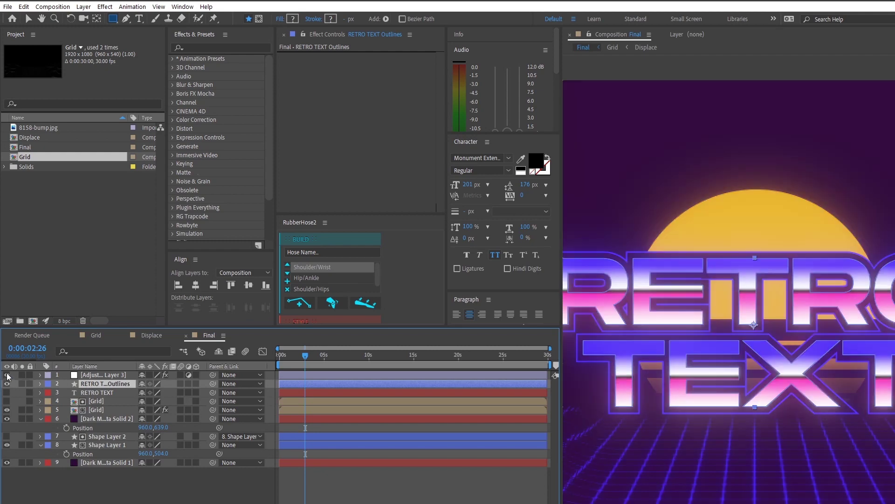
Set the Final composition's preview resolution to Half.
{"action": "scroll", "coordinate": [765, 369], "scroll_direction": "down", "scroll_amount": 3}
{"action": "left_click", "coordinate": [146, 486]}
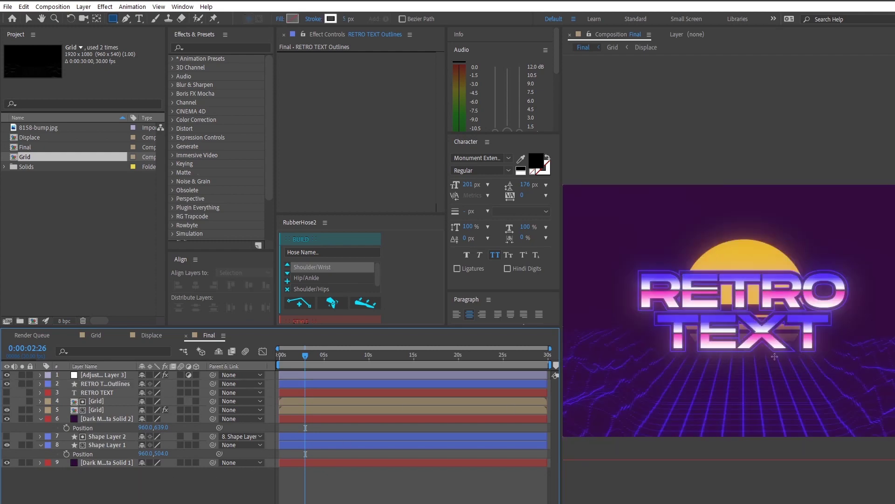
{"action": "scroll", "coordinate": [776, 313], "scroll_direction": "up", "scroll_amount": 3}
{"action": "scroll", "coordinate": [777, 313], "scroll_direction": "down", "scroll_amount": 3}
{"action": "scroll", "coordinate": [735, 367], "scroll_direction": "up", "scroll_amount": 3}
{"action": "scroll", "coordinate": [735, 367], "scroll_direction": "down", "scroll_amount": 3}
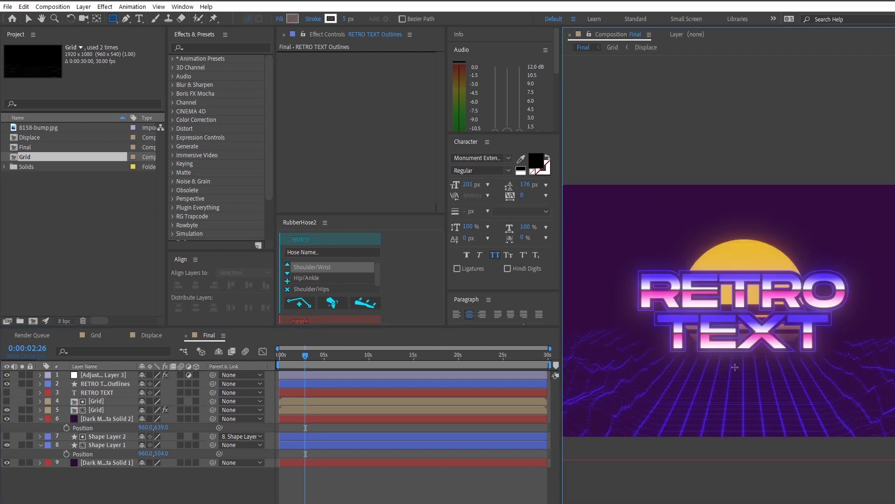
{"action": "left_click", "coordinate": [729, 498]}
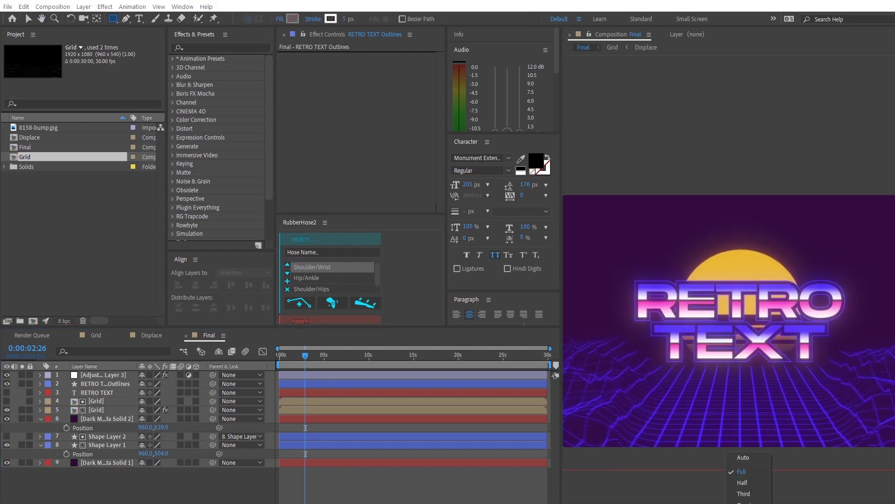
{"action": "left_click", "coordinate": [742, 484]}
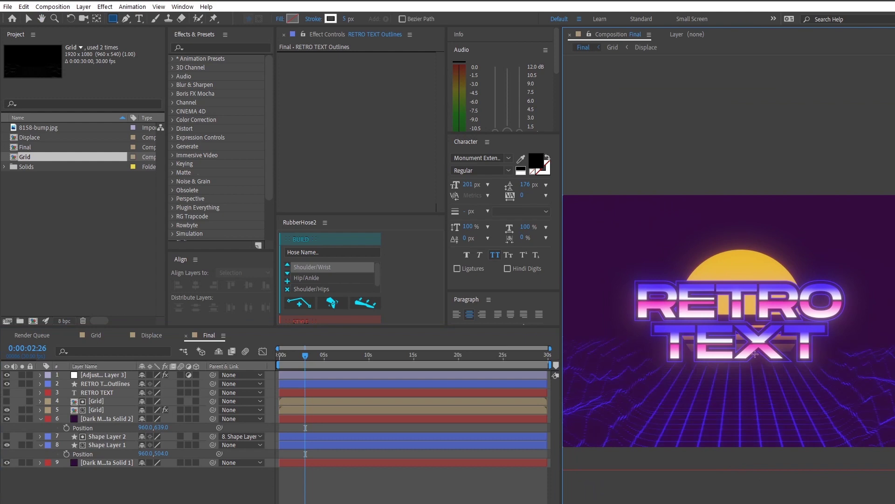
Duplicate the RETRO TEXT Outlines layer and collapse the original beneath the copy.
{"action": "scroll", "coordinate": [746, 289], "scroll_direction": "up", "scroll_amount": 3}
{"action": "left_click", "coordinate": [40, 383]}
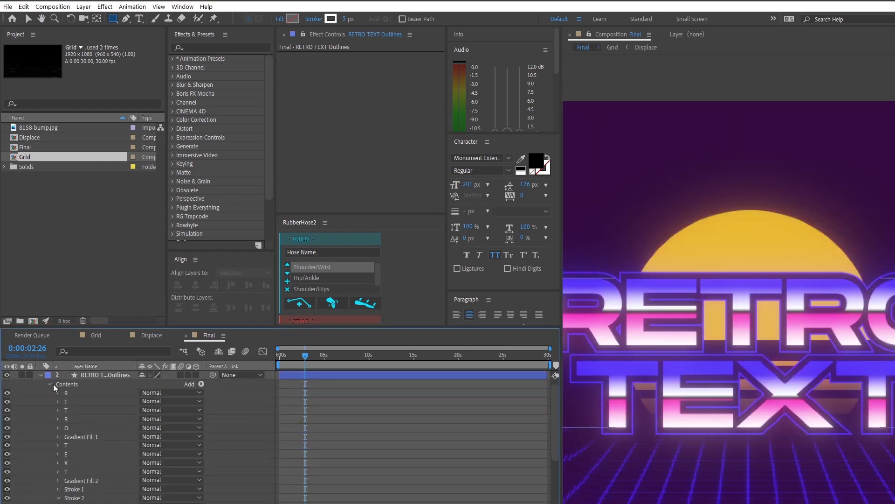
{"action": "left_click", "coordinate": [86, 376]}
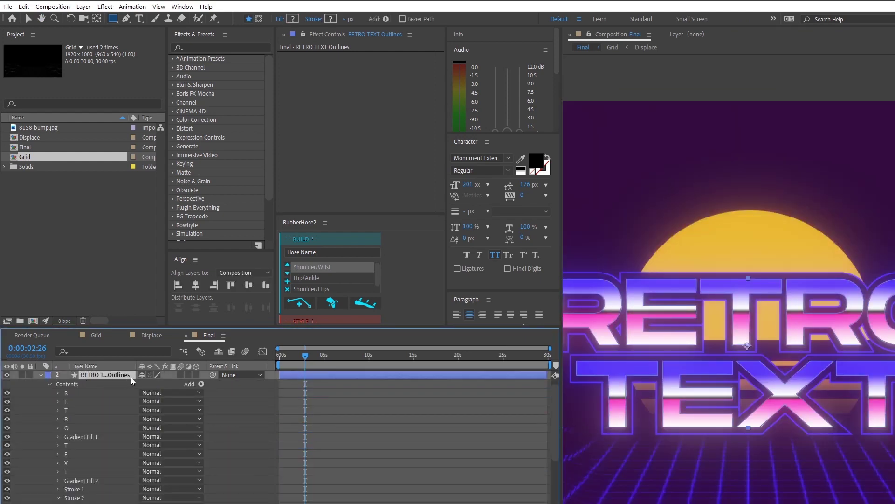
{"action": "key", "text": "ctrl+d"}
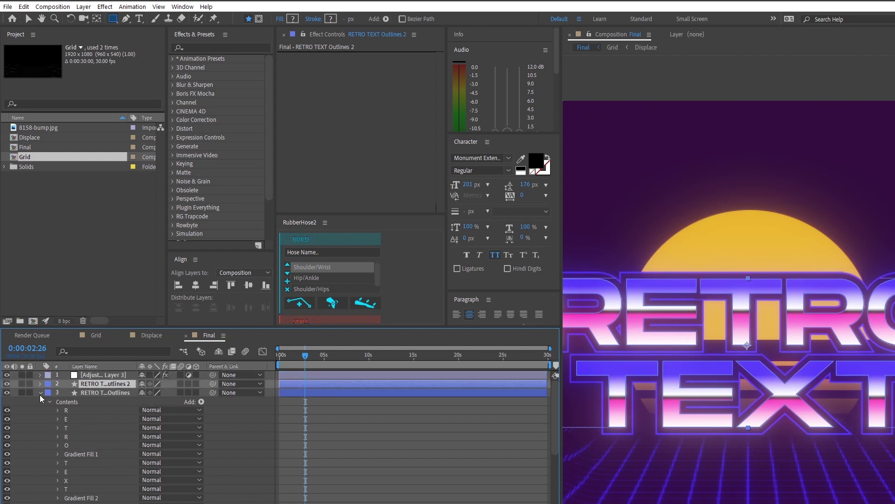
{"action": "left_click", "coordinate": [40, 393]}
{"action": "left_click", "coordinate": [99, 392]}
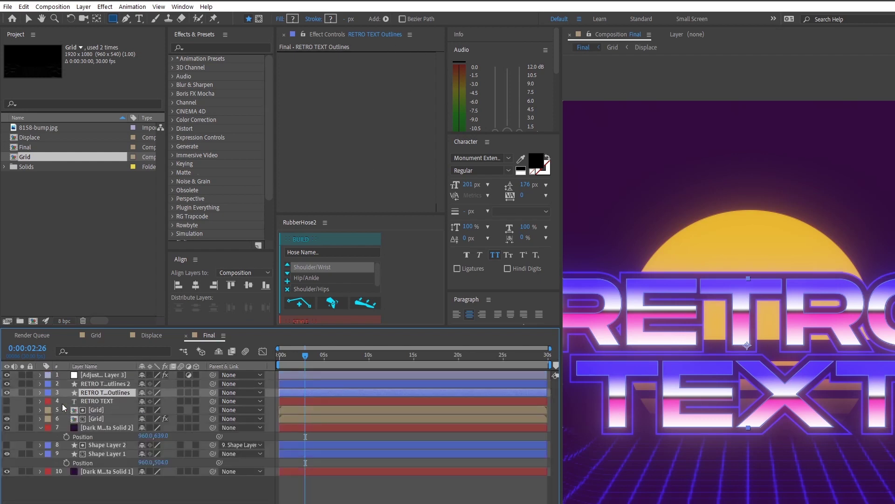
Delete Gradient Fill 1, Gradient Fill 2 and Stroke 1 from the original RETRO TEXT Outlines layer, keeping only Stroke 2.
{"action": "left_click", "coordinate": [40, 393]}
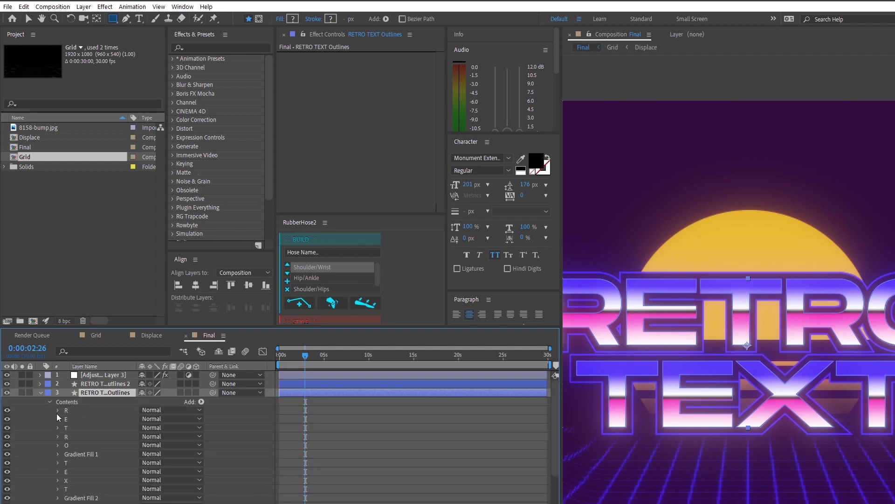
{"action": "key", "text": "Delete"}
{"action": "left_click", "coordinate": [80, 489]}
{"action": "key", "text": "Delete"}
{"action": "left_click", "coordinate": [80, 491]}
{"action": "key", "text": "Delete"}
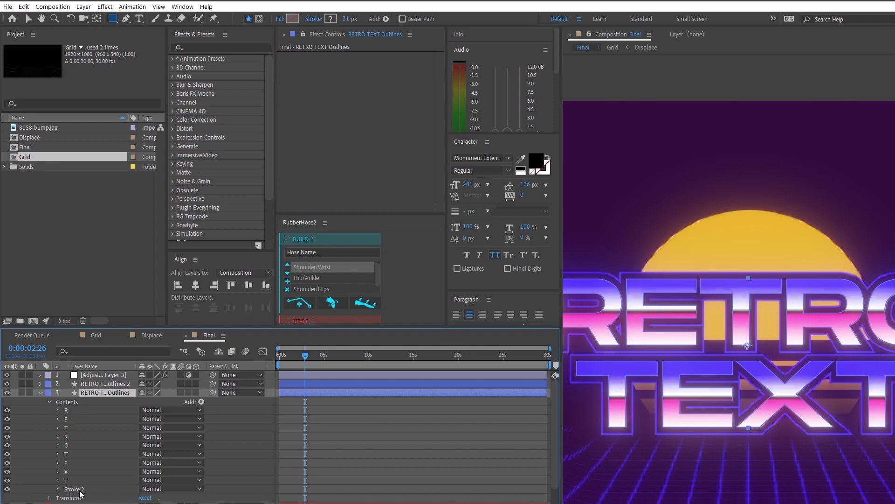
Solo the original RETRO TEXT Outlines layer and set its Stroke 2 width to 5.
{"action": "left_click", "coordinate": [77, 489]}
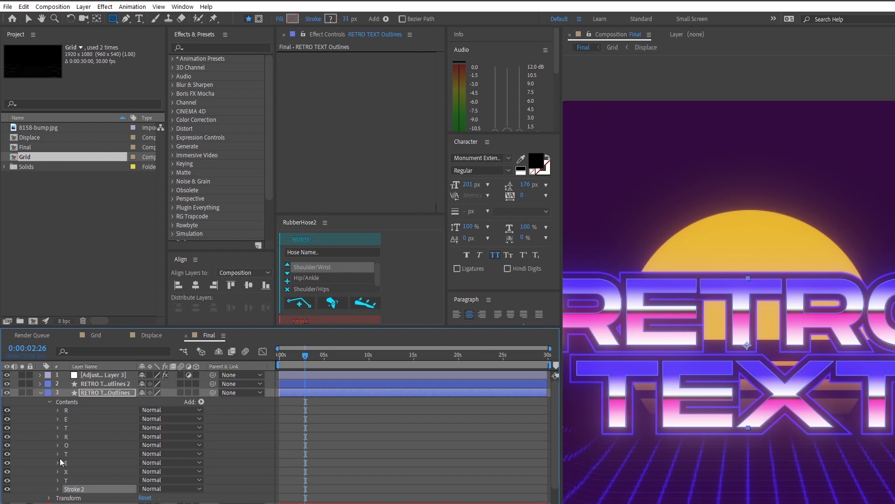
{"action": "left_click", "coordinate": [21, 392]}
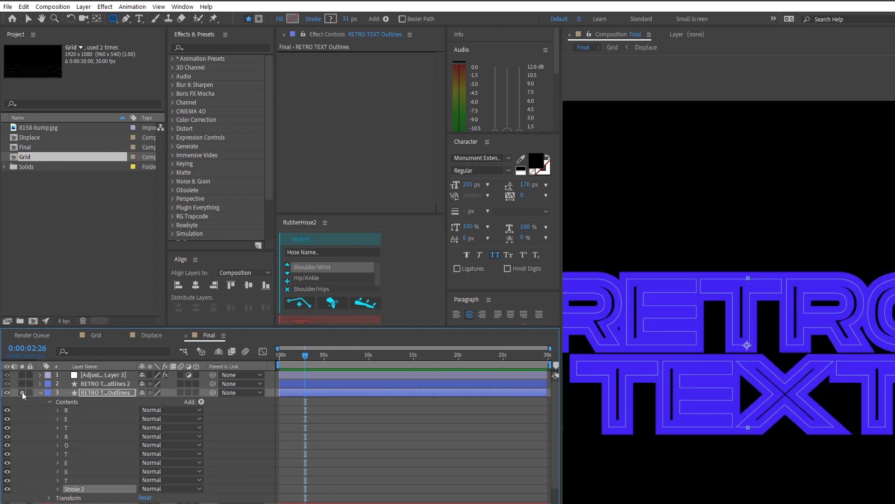
{"action": "left_click", "coordinate": [58, 489]}
{"action": "scroll", "coordinate": [100, 463], "scroll_direction": "down", "scroll_amount": 5}
{"action": "left_click", "coordinate": [142, 409]}
{"action": "type", "text": "5"}
{"action": "key", "text": "Return"}
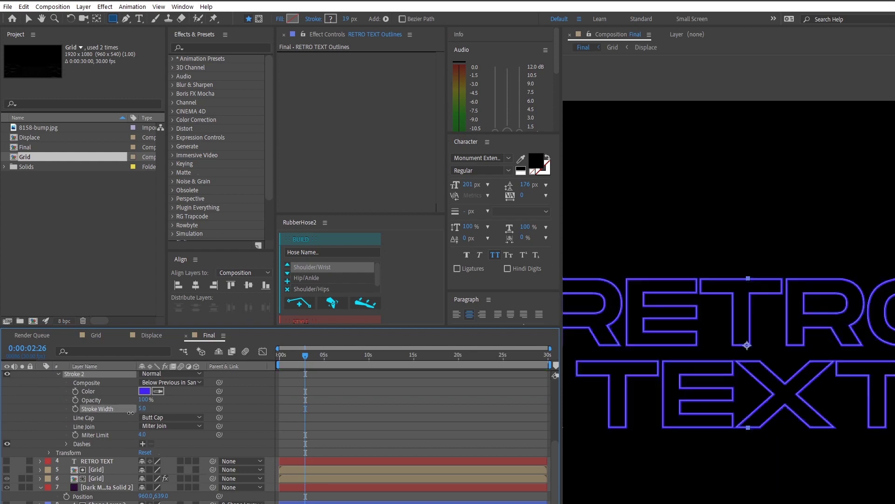
{"action": "left_click_drag", "start_coordinate": [131, 412], "coordinate": [129, 412]}
{"action": "scroll", "coordinate": [95, 406], "scroll_direction": "up", "scroll_amount": 5}
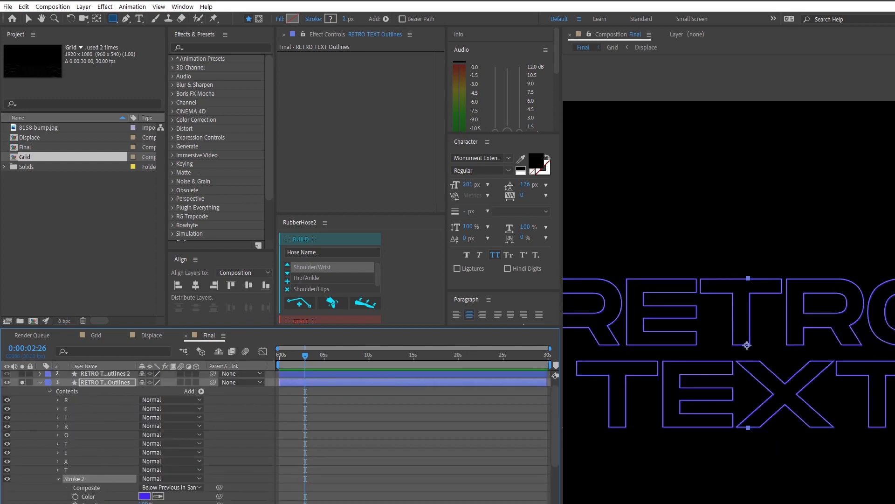
{"action": "key", "text": "ctrl+z"}
{"action": "key", "text": "ctrl+alt+y"}
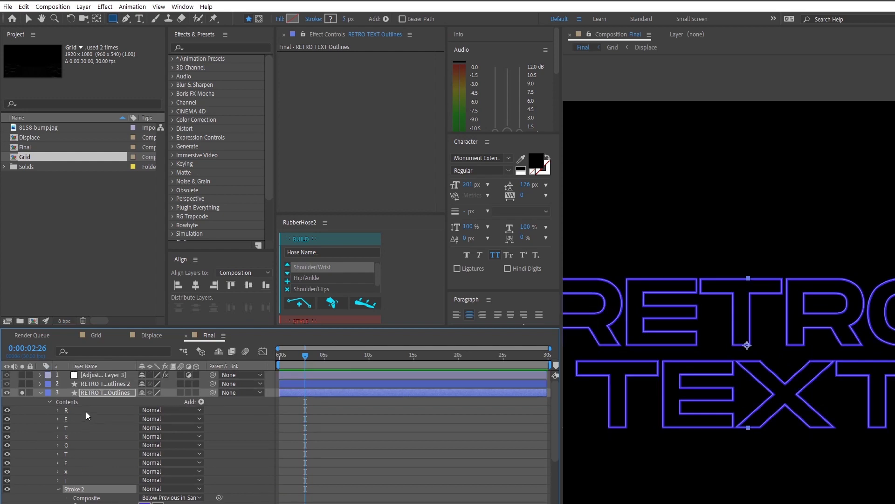
Collapse the outlines layer, zoom the timeline to about the first seven seconds and place the current time at 0:00:01:00.
{"action": "left_click", "coordinate": [40, 392]}
{"action": "scroll", "coordinate": [662, 288], "scroll_direction": "down", "scroll_amount": 2}
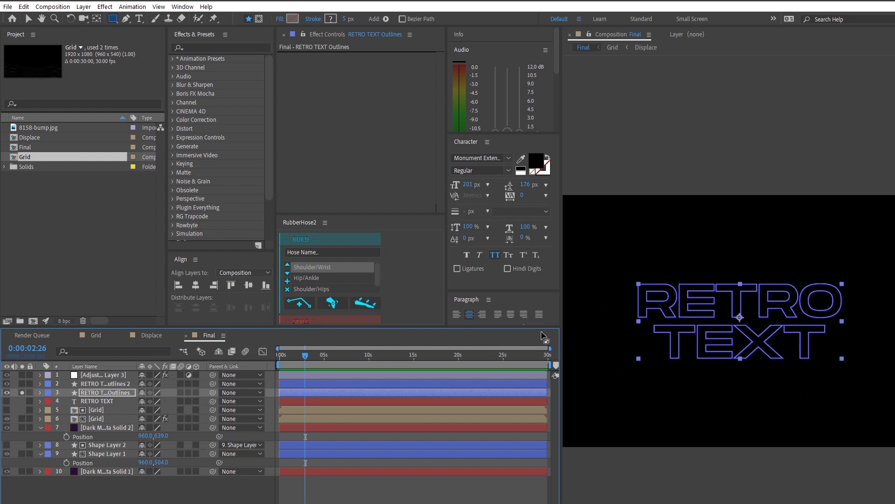
{"action": "left_click", "coordinate": [551, 353]}
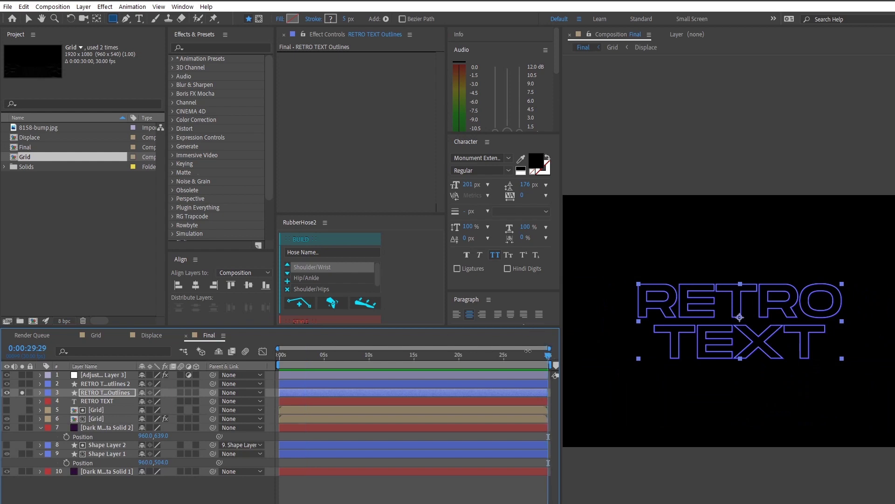
{"action": "left_click_drag", "start_coordinate": [551, 353], "coordinate": [335, 355]}
{"action": "left_click", "coordinate": [318, 358]}
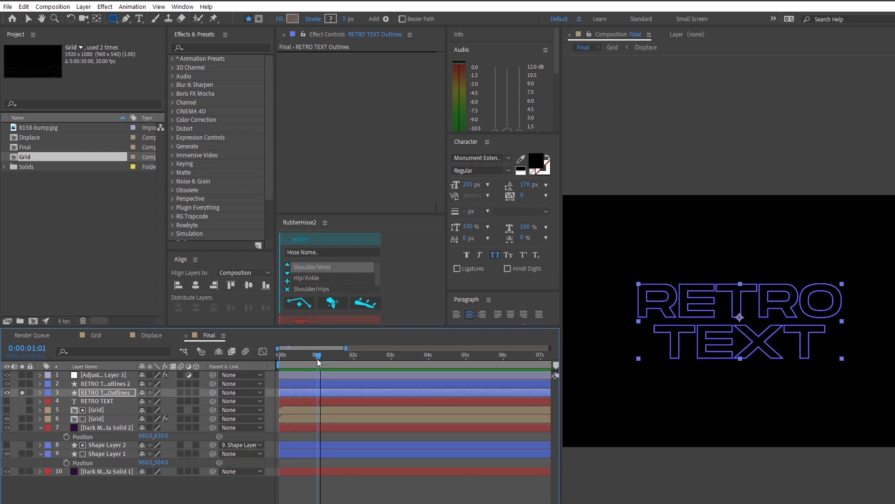
{"action": "key", "text": "Page_Up"}
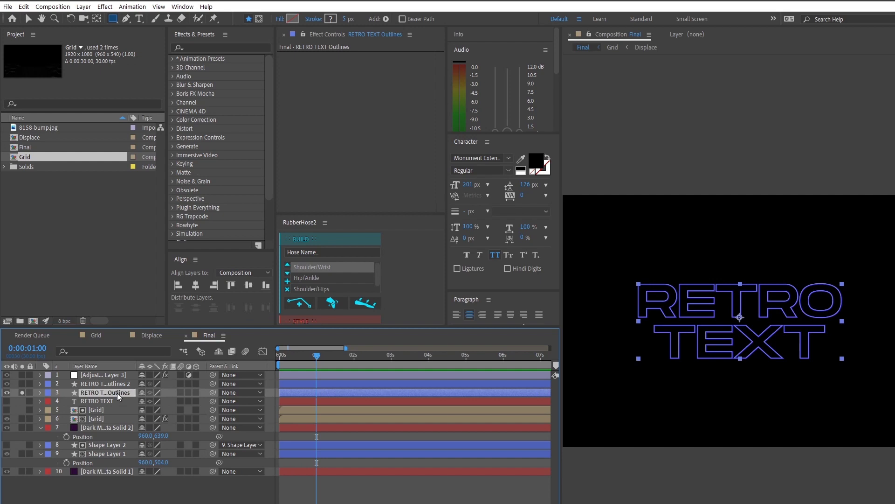
Make both RETRO TEXT outlines layers and Shape Layer 1 3D layers, and unsolo the original outlines layer.
{"action": "left_click", "coordinate": [194, 387]}
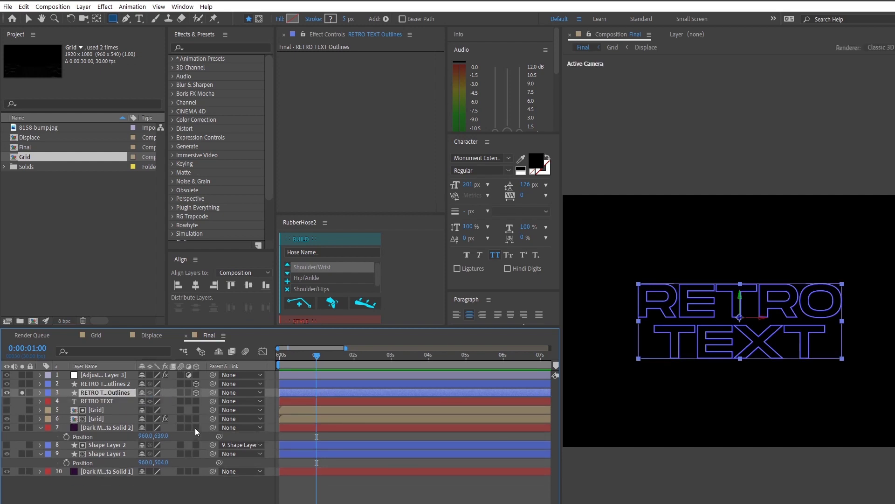
{"action": "left_click", "coordinate": [197, 454]}
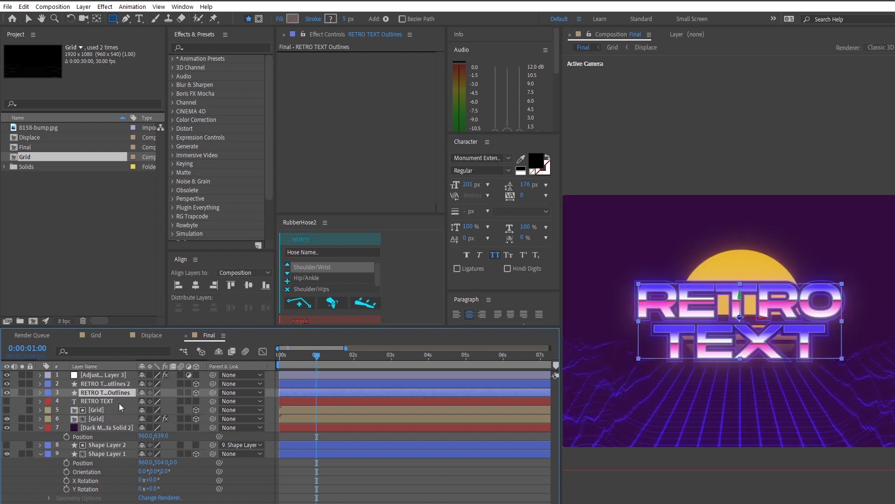
Hide RETRO TEXT Outlines 2 and keyframe the original outlines' Z position from 1800 at 0:00:00:00 to 0 at 0:00:01:00.
{"action": "key", "text": "p"}
{"action": "left_click", "coordinate": [6, 383]}
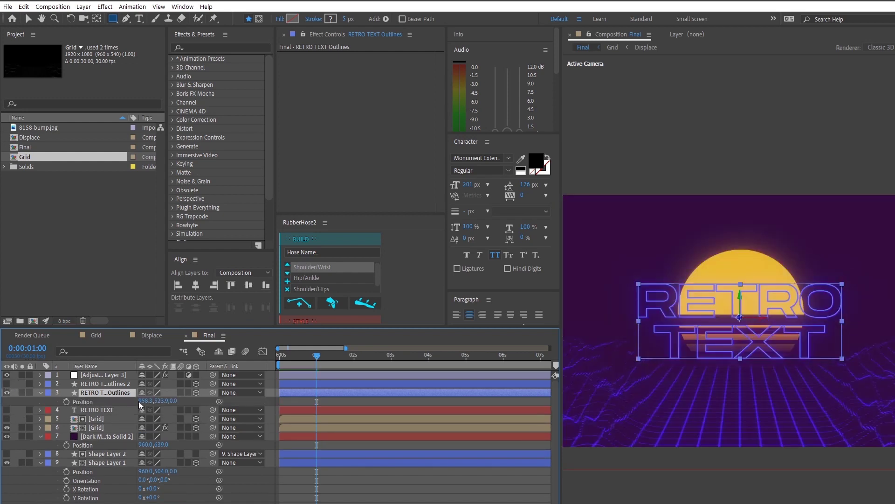
{"action": "left_click", "coordinate": [68, 401]}
{"action": "left_click_drag", "start_coordinate": [317, 355], "coordinate": [281, 362]}
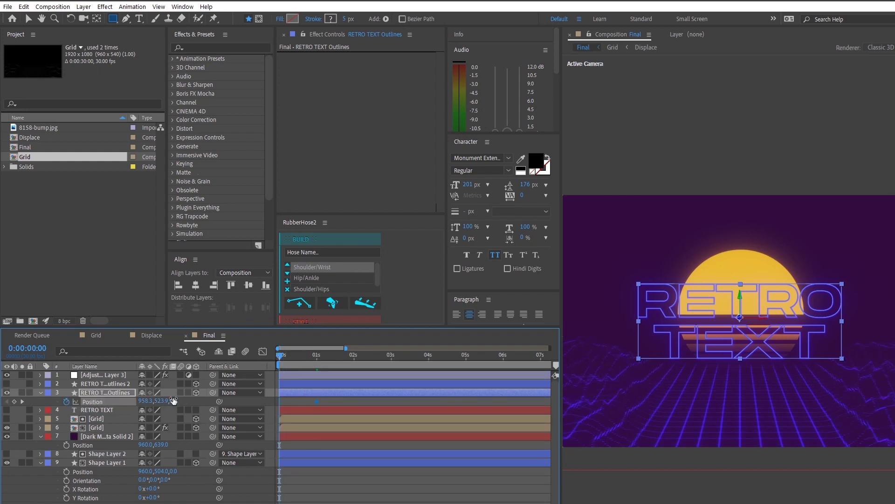
{"action": "left_click_drag", "start_coordinate": [174, 400], "coordinate": [406, 402]}
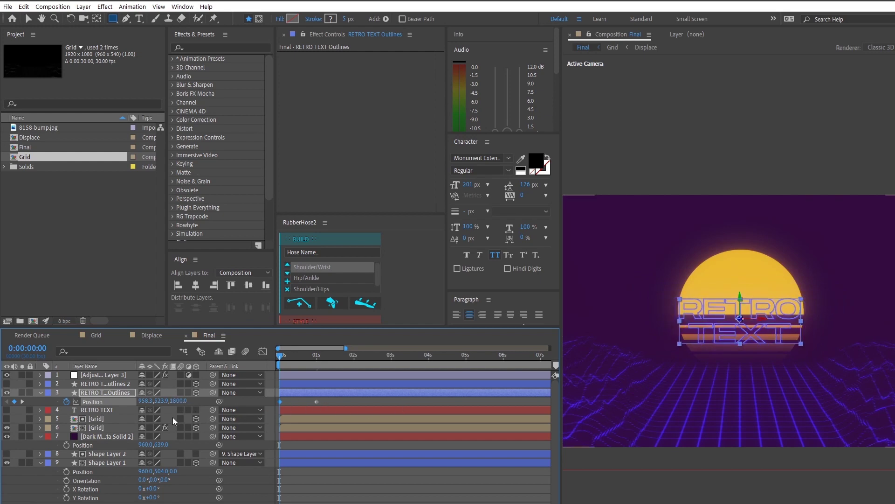
Keyframe the original outlines layer's scale from 0% at 0:00:00:00 to 100% at 0:00:01:00.
{"action": "key", "text": "s"}
{"action": "left_click", "coordinate": [66, 402]}
{"action": "key", "text": "u"}
{"action": "left_click", "coordinate": [21, 401]}
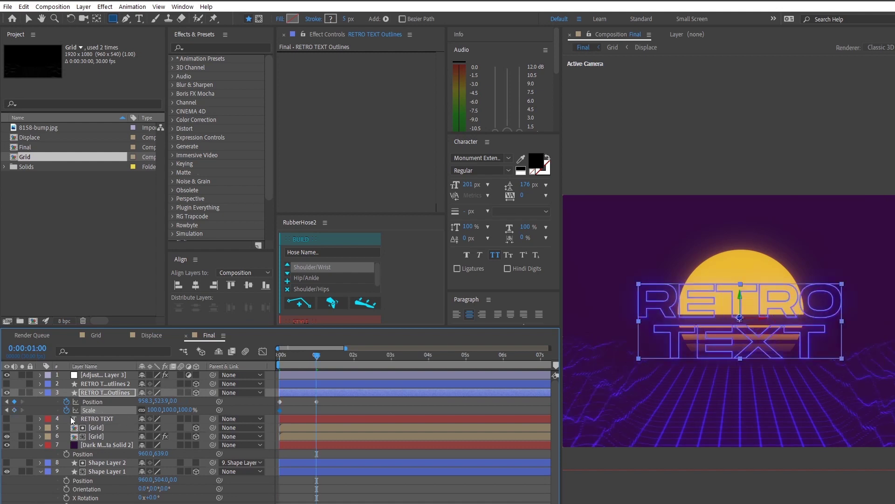
{"action": "key", "text": "Home"}
{"action": "left_click", "coordinate": [153, 409]}
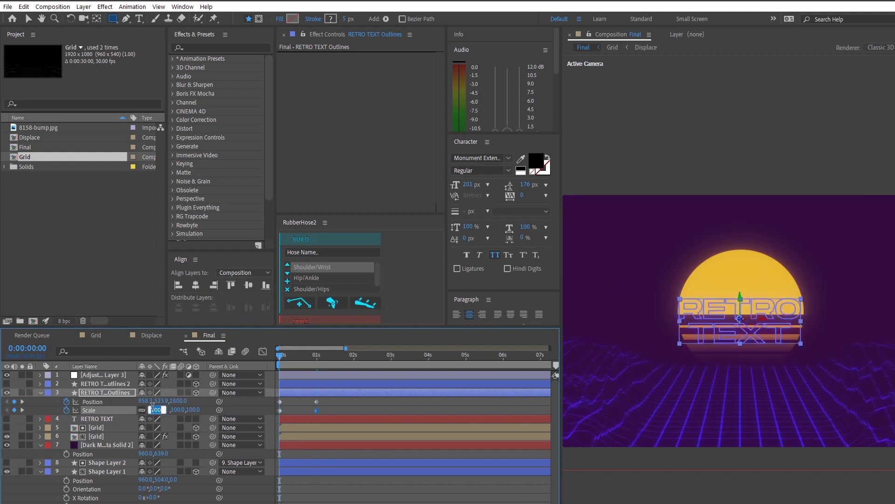
{"action": "type", "text": "0"}
{"action": "key", "text": "Return"}
Ease the outlines' Position and Scale keyframes and shape their speed graph to peak early and slow down gradually toward one second.
{"action": "left_click_drag", "start_coordinate": [334, 398], "coordinate": [271, 408]}
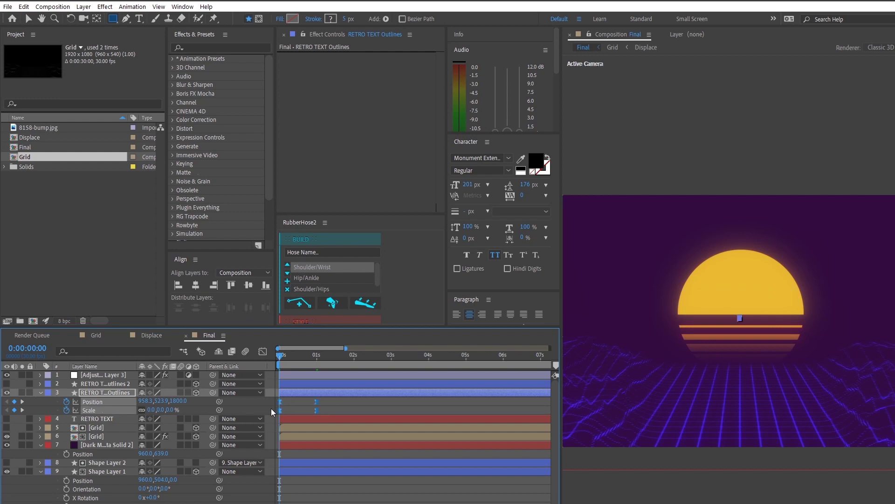
{"action": "left_click", "coordinate": [263, 351]}
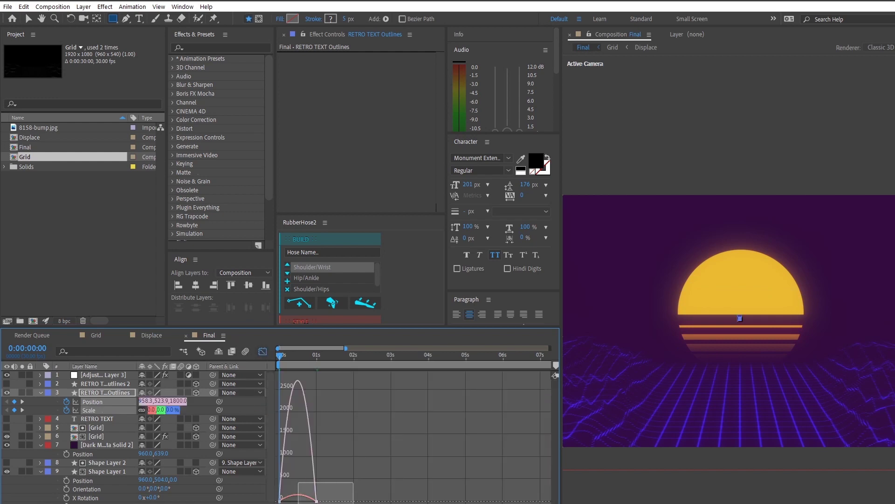
{"action": "left_click_drag", "start_coordinate": [309, 500], "coordinate": [286, 498]}
{"action": "key", "text": "Page_Down"}
{"action": "key", "text": "Page_Down"}
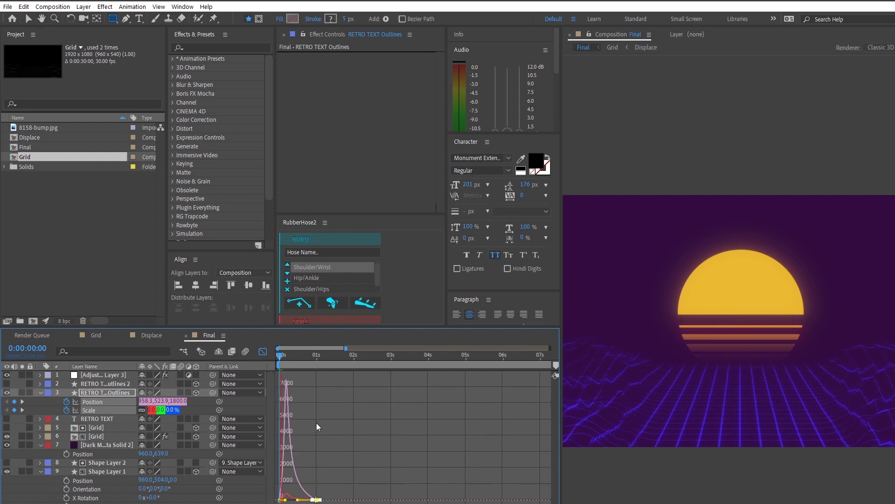
Hide the visible Grid layer, close the Graph Editor and preview the outline animation from the start.
{"action": "left_click", "coordinate": [7, 436]}
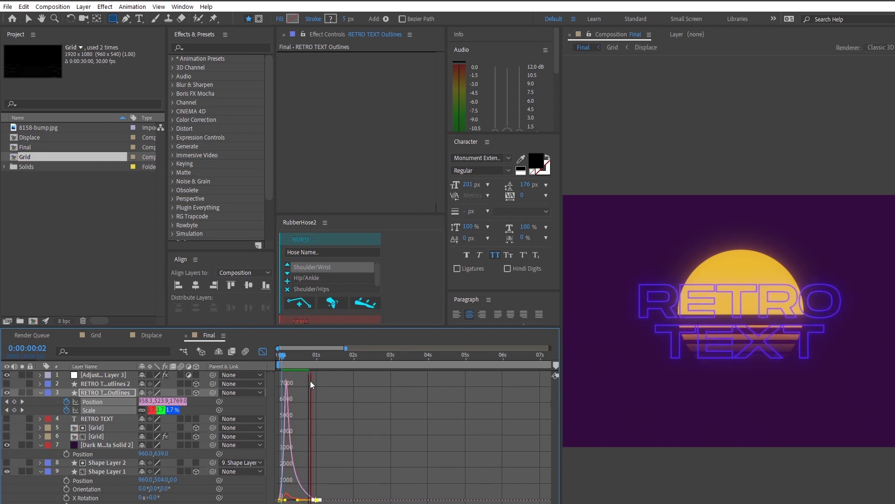
{"action": "key", "text": "Page_Up"}
{"action": "key", "text": "Page_Up"}
{"action": "left_click", "coordinate": [263, 352]}
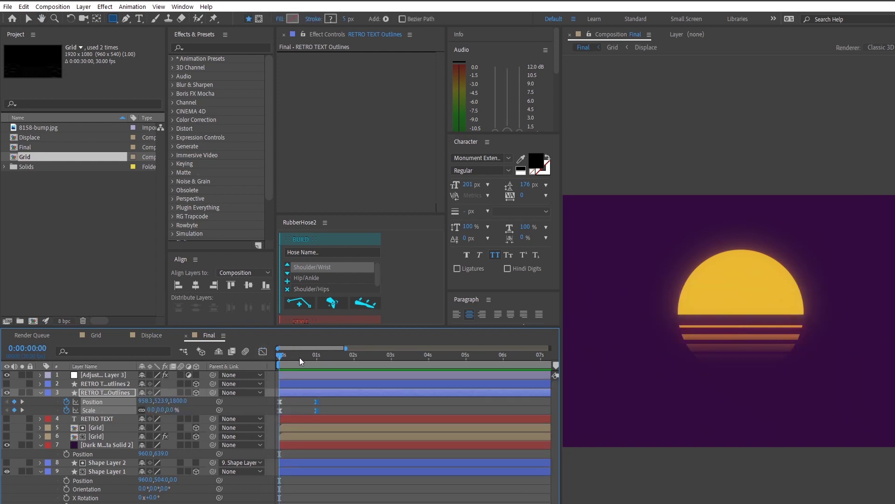
{"action": "key", "text": "space"}
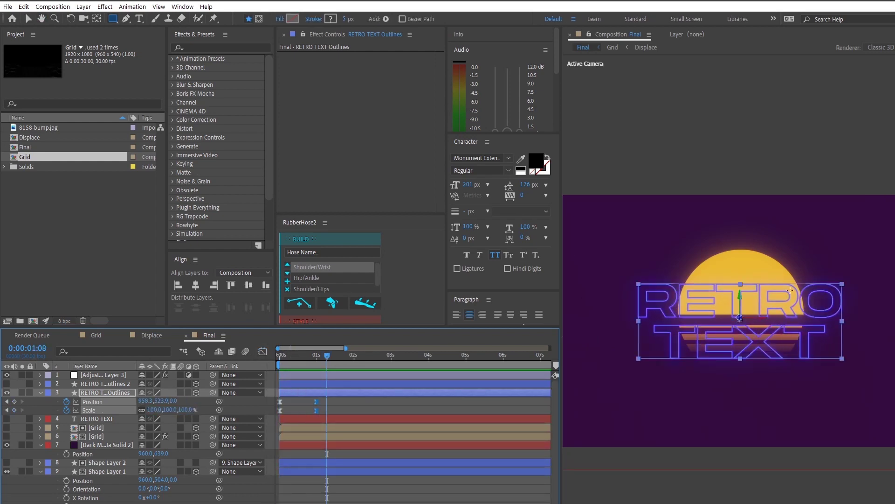
Find the Echo effect and apply it to the original RETRO TEXT Outlines layer.
{"action": "left_click", "coordinate": [344, 410]}
{"action": "left_click", "coordinate": [116, 392]}
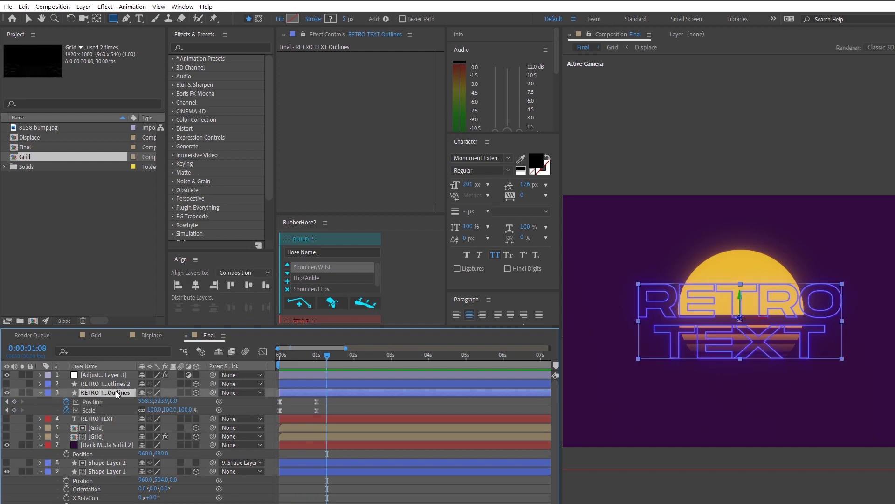
{"action": "left_click", "coordinate": [222, 47]}
{"action": "type", "text": "echo"}
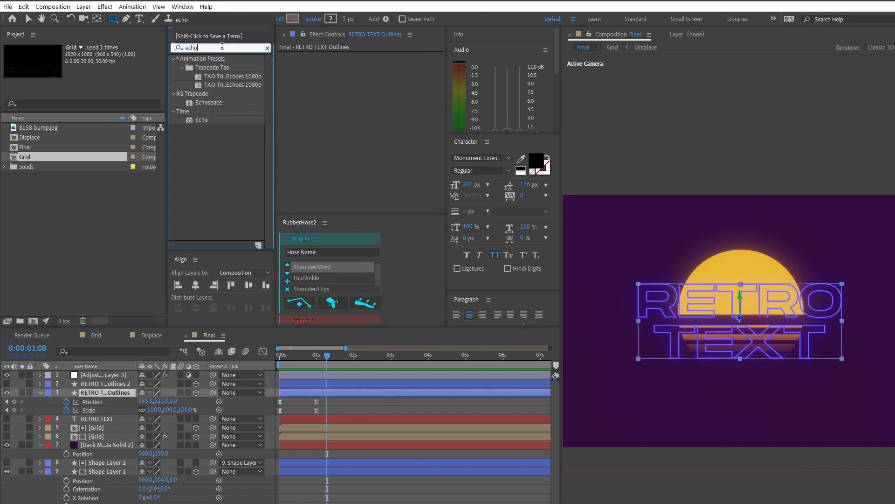
{"action": "left_click_drag", "start_coordinate": [201, 120], "coordinate": [384, 125]}
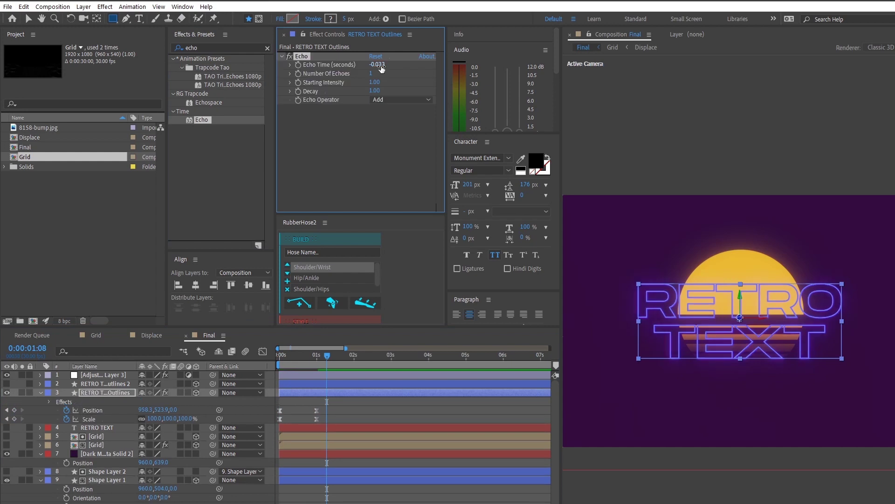
Set the Echo effect to an echo time of -0.05 seconds with 5 echoes and preview the animation from the start.
{"action": "left_click", "coordinate": [378, 65]}
{"action": "type", "text": "-0.05"}
{"action": "key", "text": "Return"}
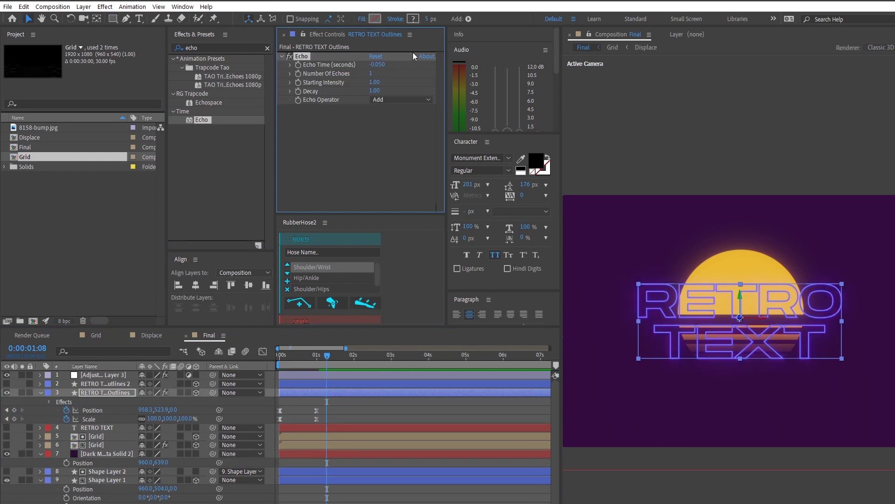
{"action": "left_click", "coordinate": [372, 75]}
{"action": "type", "text": "5"}
{"action": "key", "text": "Return"}
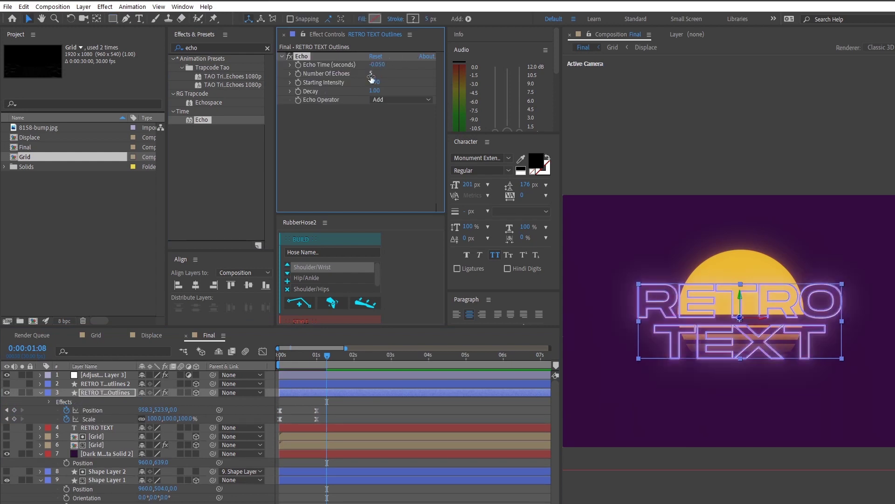
{"action": "left_click_drag", "start_coordinate": [312, 359], "coordinate": [268, 357]}
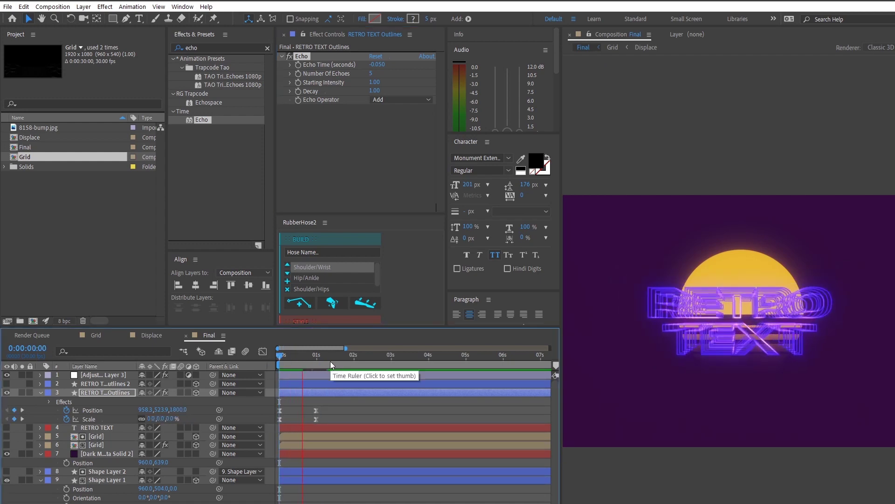
{"action": "key", "text": "space"}
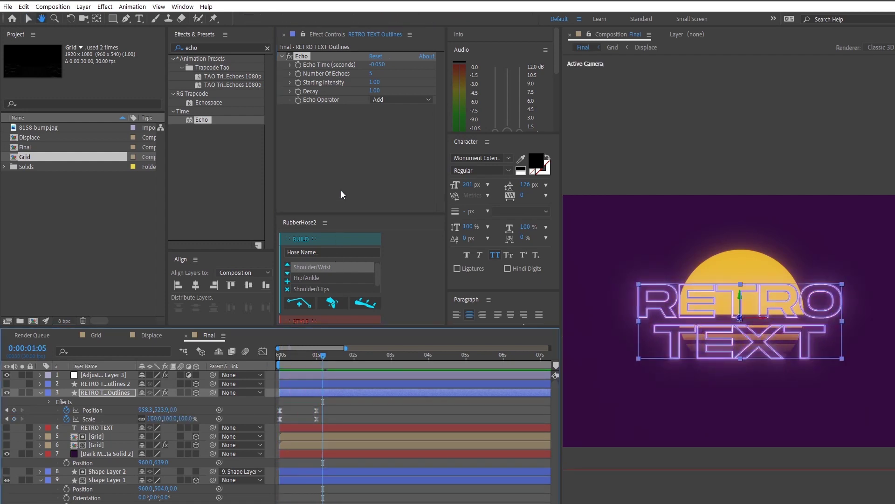
Set the Echo Operator to Composite In Back, deselect everything and preview the animation from the start.
{"action": "left_click", "coordinate": [400, 99]}
{"action": "left_click", "coordinate": [404, 152]}
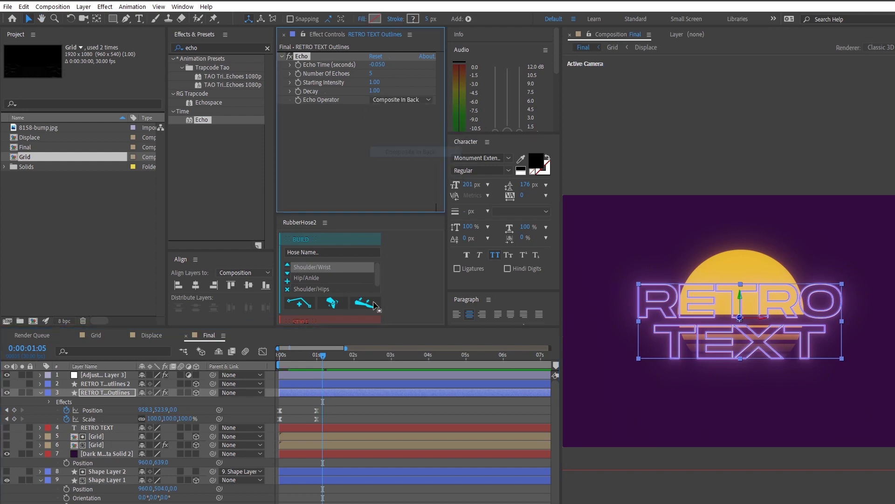
{"action": "left_click", "coordinate": [340, 409]}
{"action": "key", "text": "ctrl+shift+a"}
{"action": "key", "text": "Home"}
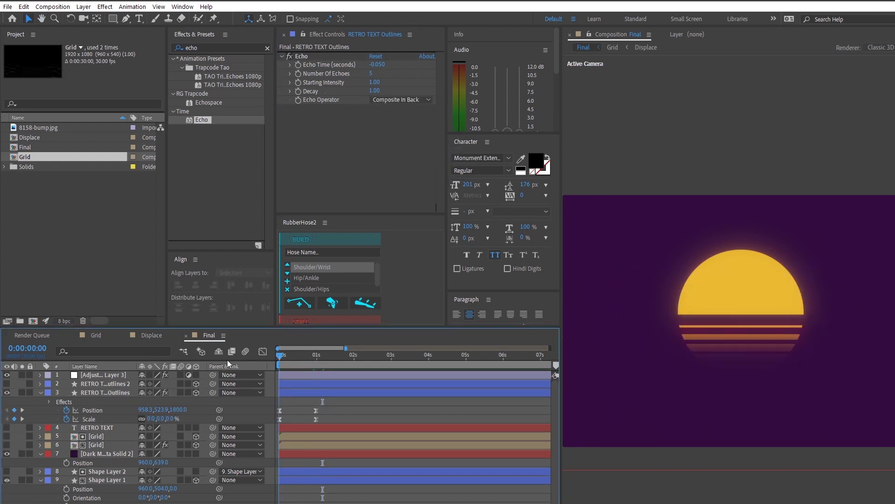
{"action": "key", "text": "space"}
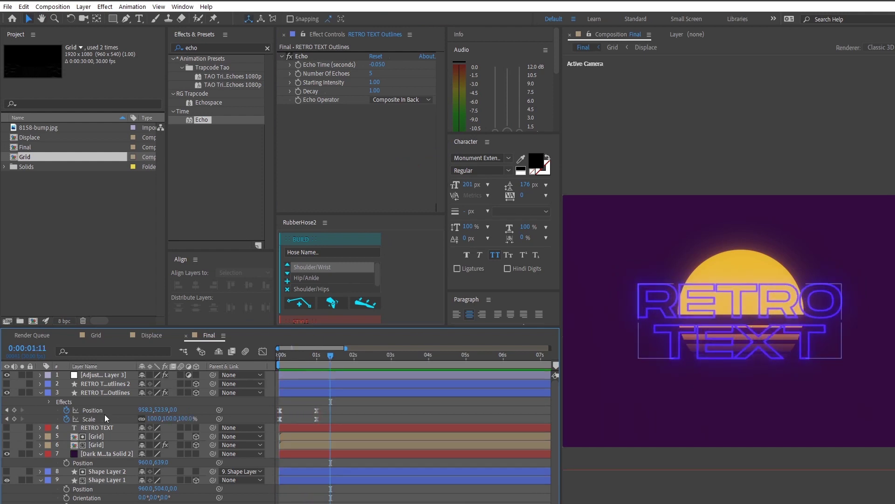
Show the RETRO TEXT Outlines 2 layer and keyframe the original outlines' opacity from 100% at 0:00:00:21 to 0% at 0:00:01:00.
{"action": "left_click", "coordinate": [7, 383]}
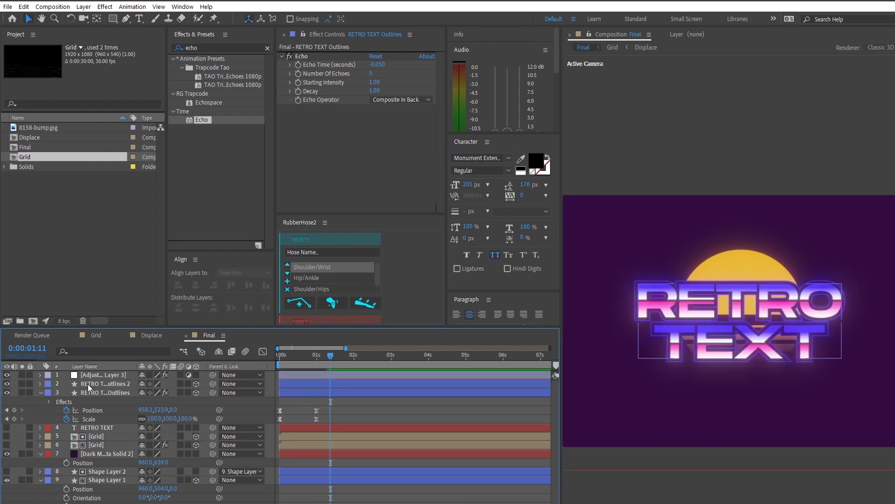
{"action": "left_click", "coordinate": [110, 391]}
{"action": "left_click_drag", "start_coordinate": [306, 360], "coordinate": [326, 348]}
{"action": "key", "text": "t"}
{"action": "left_click", "coordinate": [68, 402]}
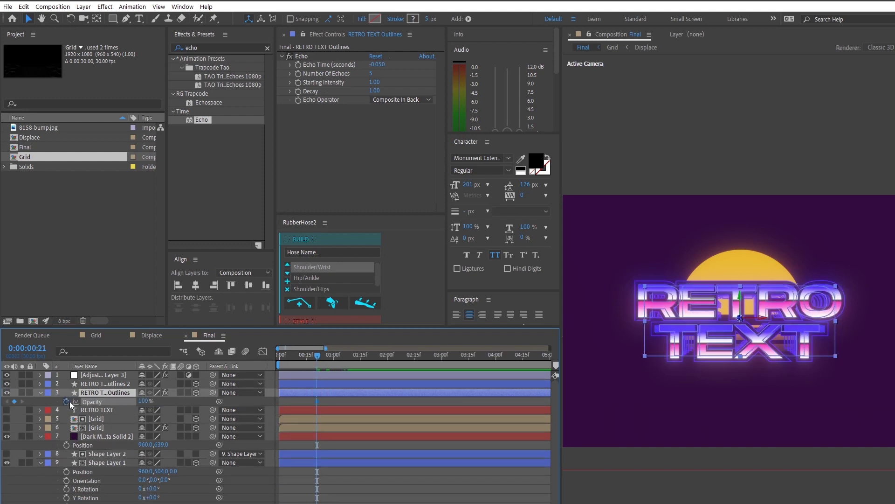
{"action": "key", "text": "u"}
{"action": "left_click_drag", "start_coordinate": [331, 362], "coordinate": [333, 362]}
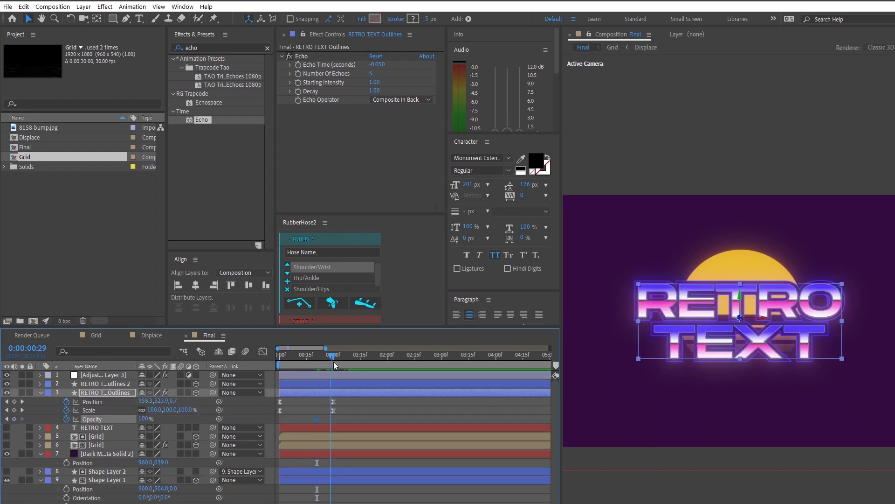
{"action": "left_click_drag", "start_coordinate": [146, 419], "coordinate": [24, 420]}
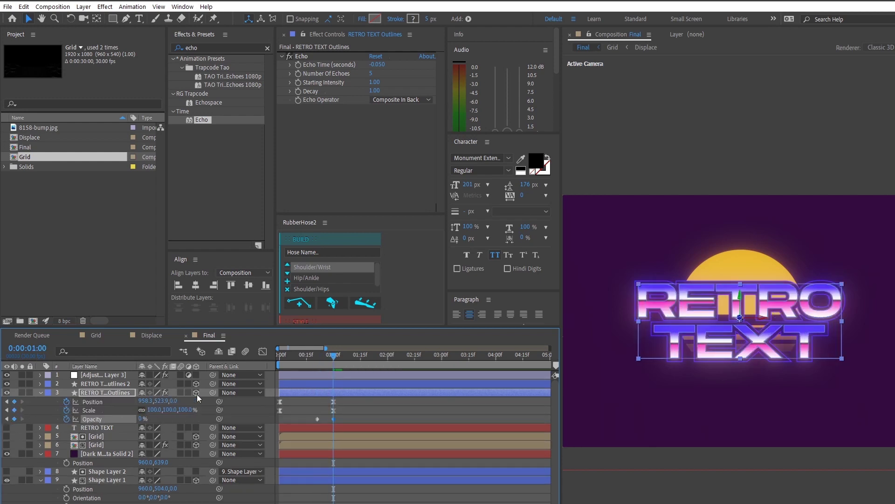
Trim the start of the RETRO TEXT Outlines 2 layer to 0:00:00:21.
{"action": "left_click_drag", "start_coordinate": [328, 359], "coordinate": [316, 360]}
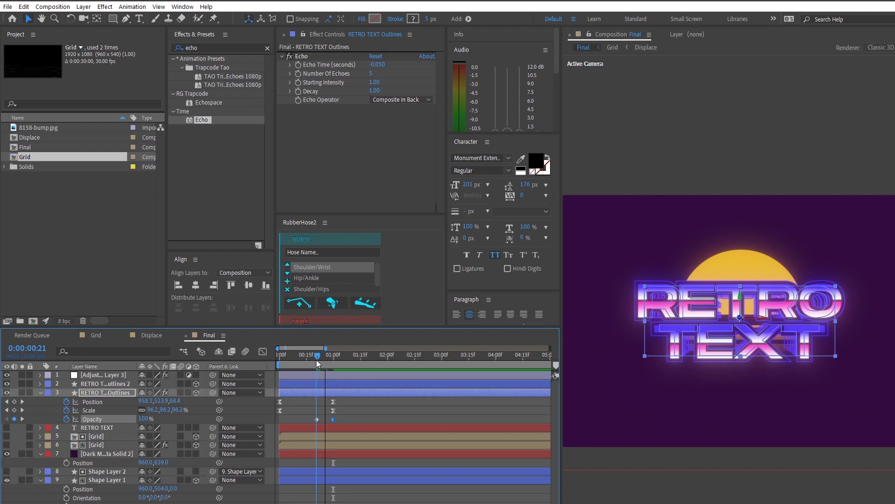
{"action": "left_click", "coordinate": [108, 384]}
{"action": "key", "text": "alt+bracketleft"}
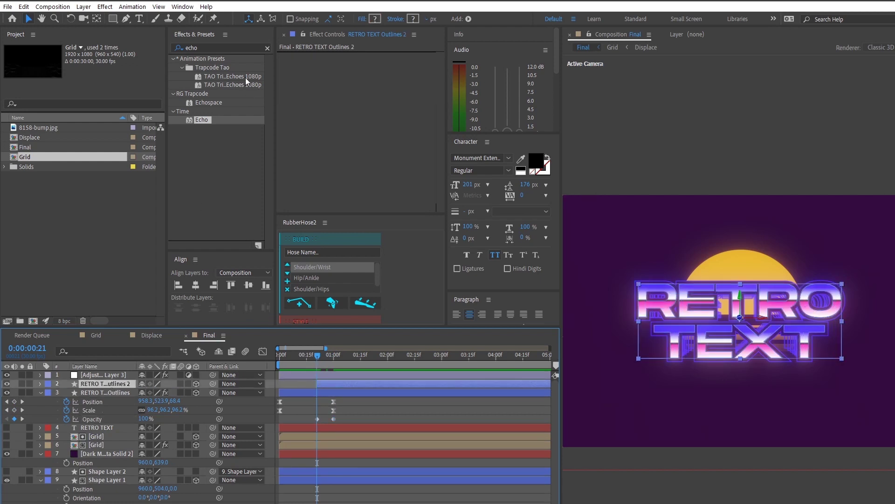
Find the Linear Wipe transition effect and apply it to the RETRO TEXT Outlines 2 layer.
{"action": "double_click", "coordinate": [227, 51]}
{"action": "type", "text": "li"}
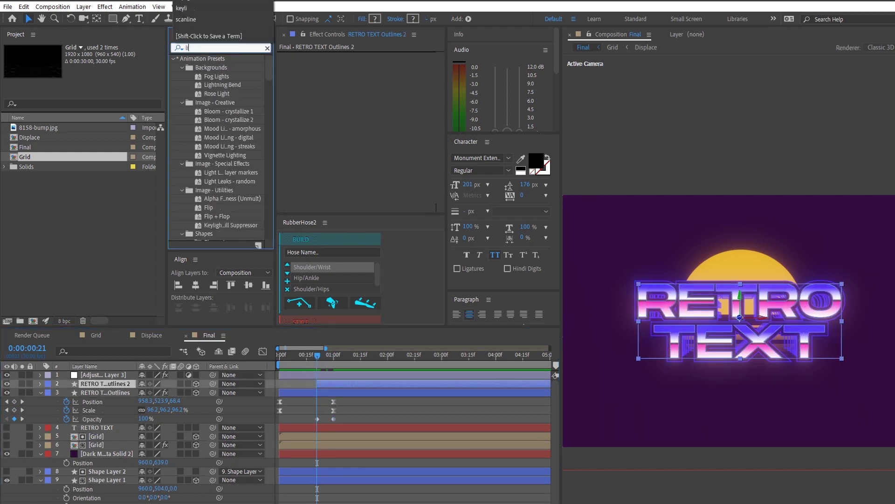
{"action": "type", "text": "near wipe"}
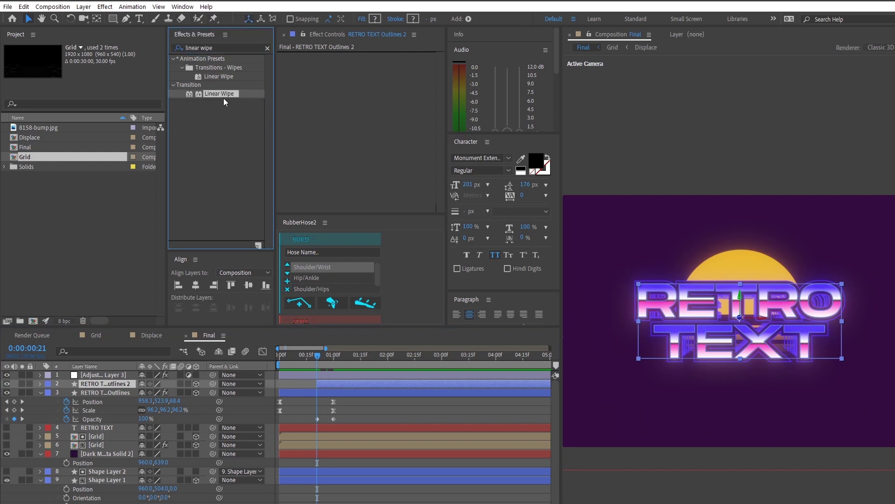
{"action": "left_click_drag", "start_coordinate": [223, 95], "coordinate": [335, 113]}
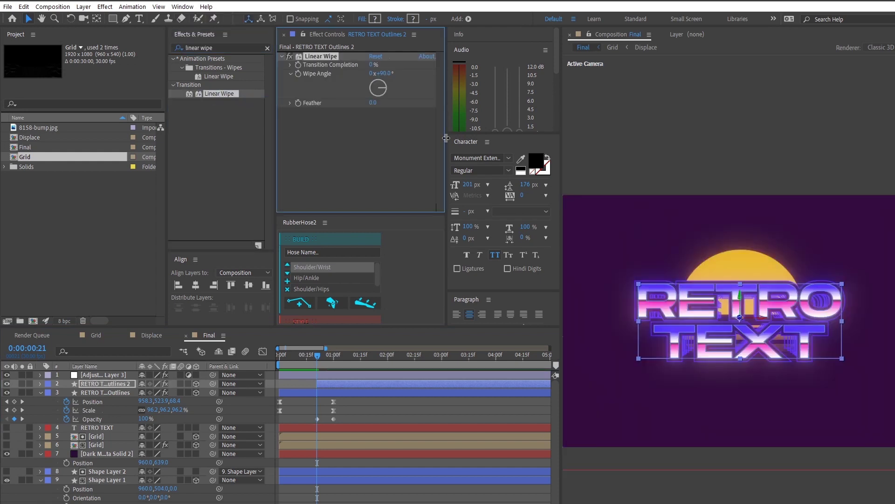
With the Linear Wipe partly completed at 54%, set its wipe angle to -90° and its feather to 154.
{"action": "left_click_drag", "start_coordinate": [372, 65], "coordinate": [400, 73]}
{"action": "left_click", "coordinate": [383, 73]}
{"action": "type", "text": "-90"}
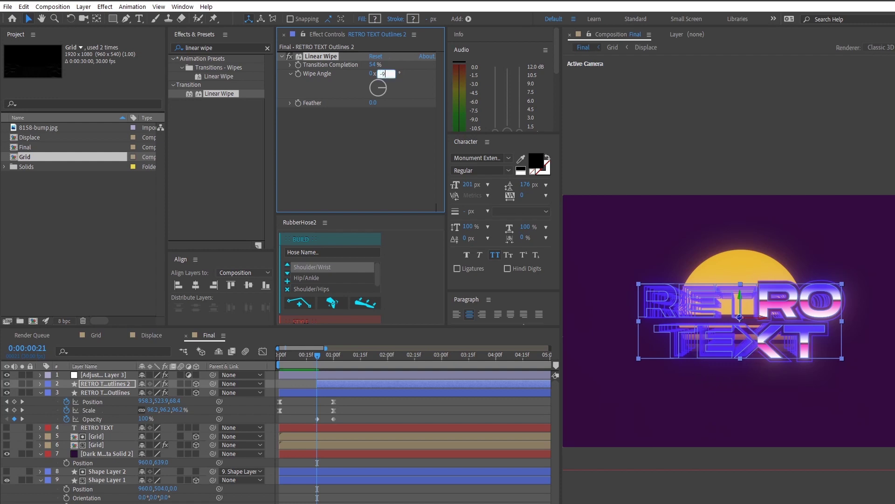
{"action": "key", "text": "Return"}
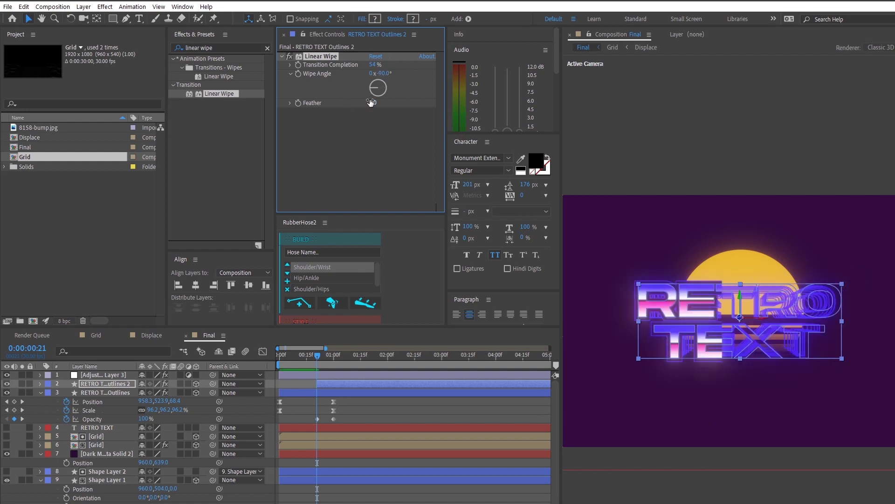
{"action": "left_click_drag", "start_coordinate": [371, 102], "coordinate": [418, 110]}
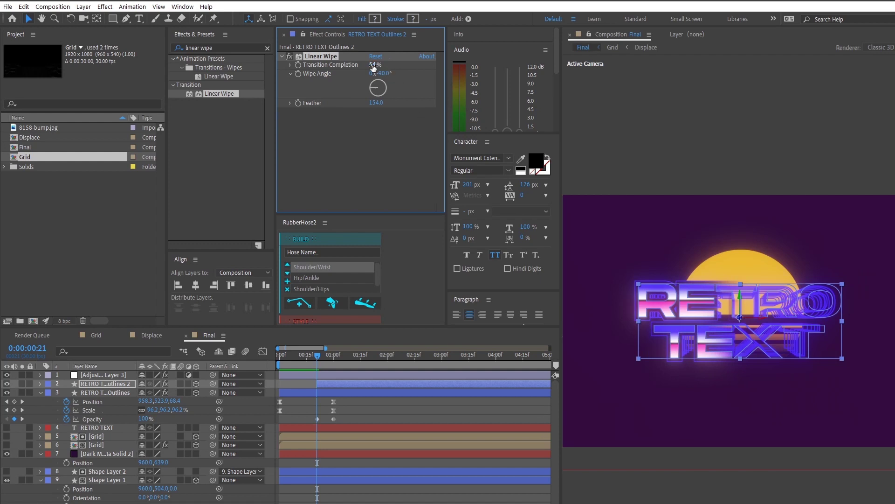
Keyframe the wipe's Transition Completion from 100% at 0:00:00:21 down to a full reveal at 0:00:01:21, then preview it.
{"action": "left_click_drag", "start_coordinate": [373, 68], "coordinate": [392, 73]}
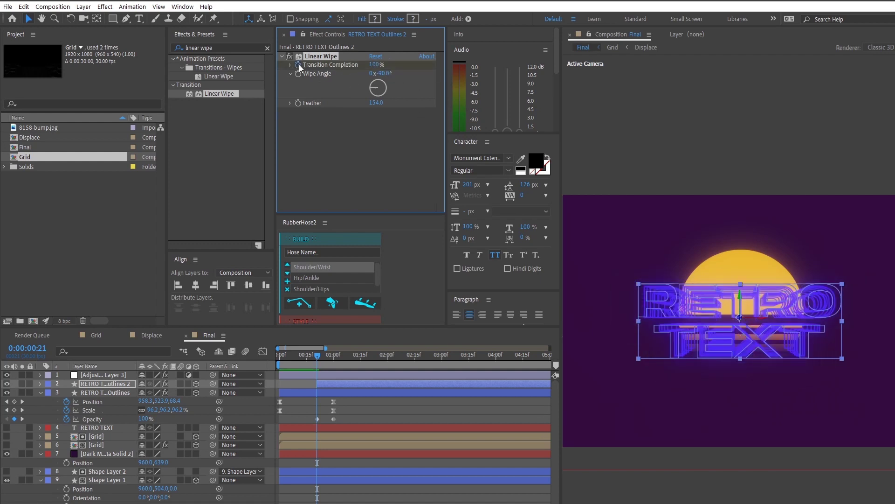
{"action": "left_click_drag", "start_coordinate": [337, 359], "coordinate": [372, 354]}
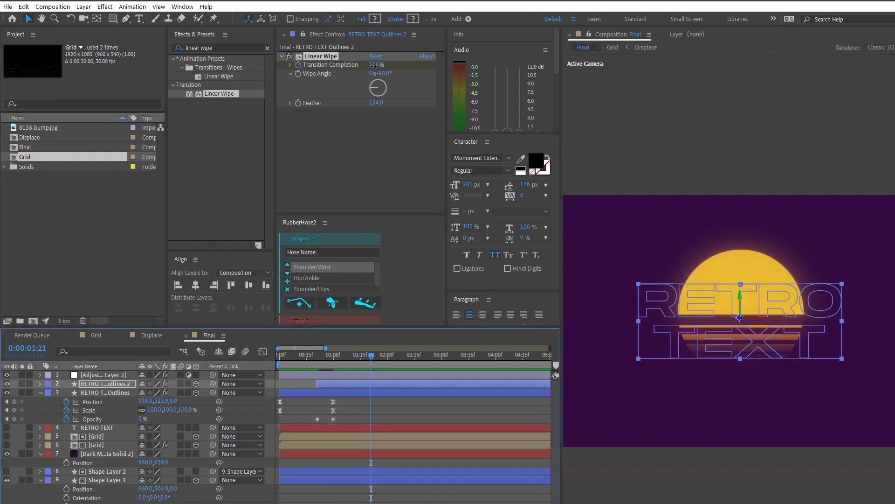
{"action": "left_click_drag", "start_coordinate": [373, 66], "coordinate": [345, 66]}
{"action": "left_click_drag", "start_coordinate": [318, 359], "coordinate": [342, 366]}
{"action": "key", "text": "space"}
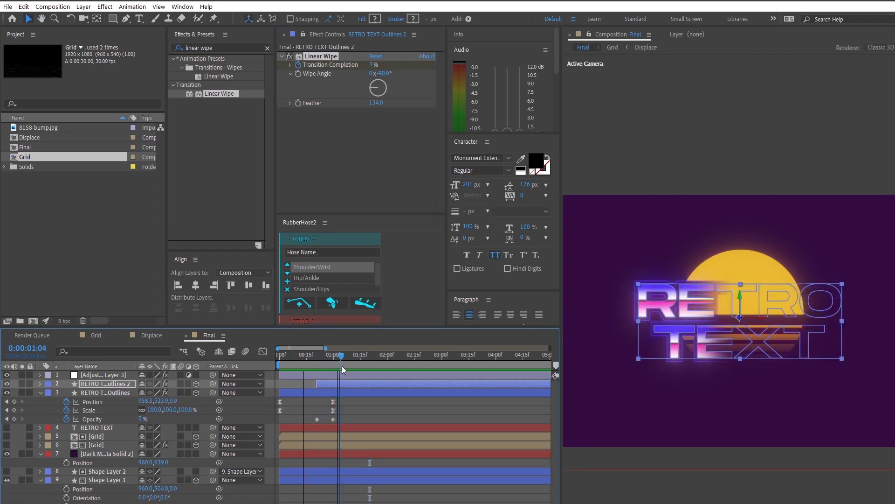
Show the wipe's keyframes, delay the original outlines' final opacity keyframe to about 0:00:01:12 and preview from the start.
{"action": "key", "text": "u"}
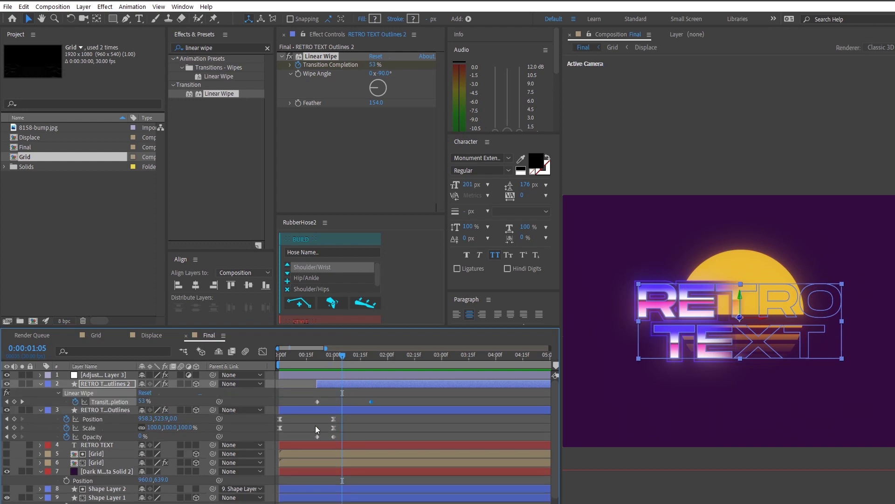
{"action": "left_click", "coordinate": [333, 438]}
{"action": "left_click_drag", "start_coordinate": [334, 437], "coordinate": [354, 437]}
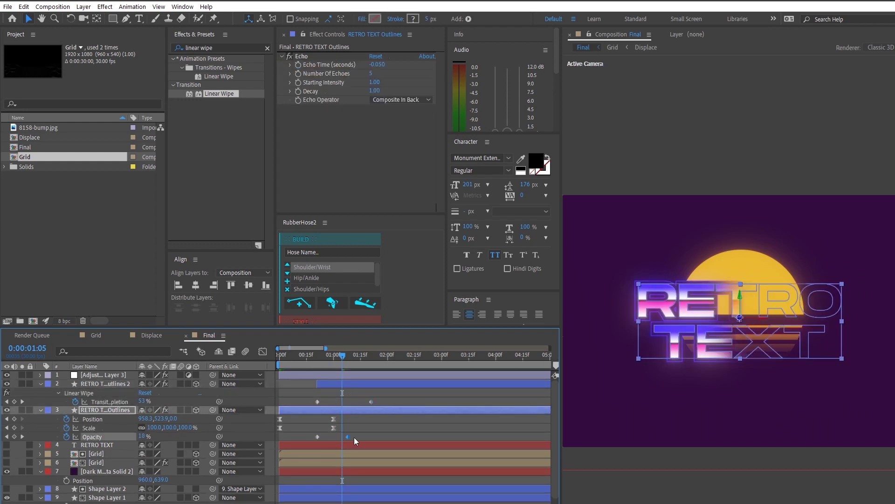
{"action": "left_click", "coordinate": [279, 354]}
{"action": "key", "text": "space"}
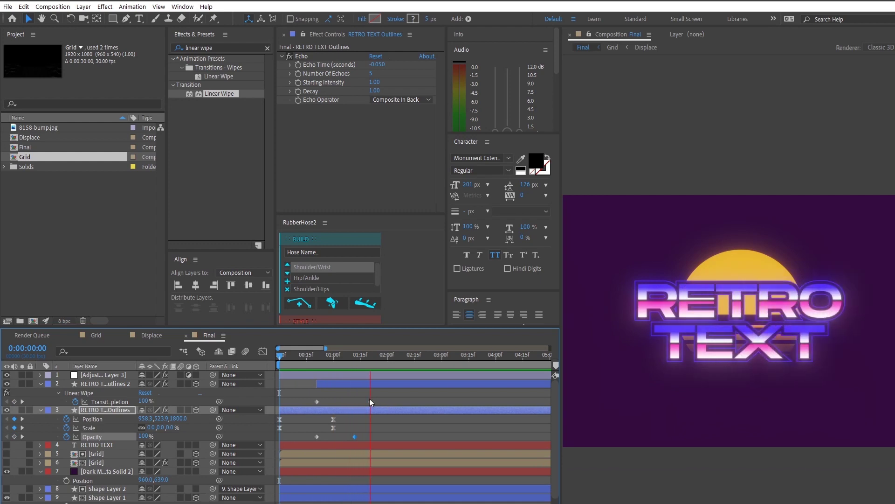
{"action": "key", "text": "space"}
Bring the wipe's final keyframe forward to about 0:00:01:14, apply Easy Ease to both wipe keyframes and preview the reveal.
{"action": "left_click", "coordinate": [339, 354]}
{"action": "left_click_drag", "start_coordinate": [370, 401], "coordinate": [394, 404]}
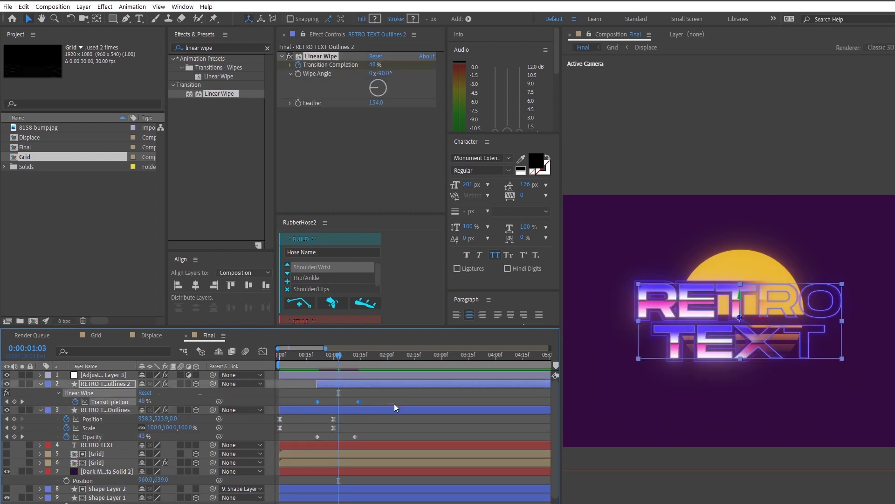
{"action": "key", "text": "F9"}
{"action": "left_click", "coordinate": [304, 361]}
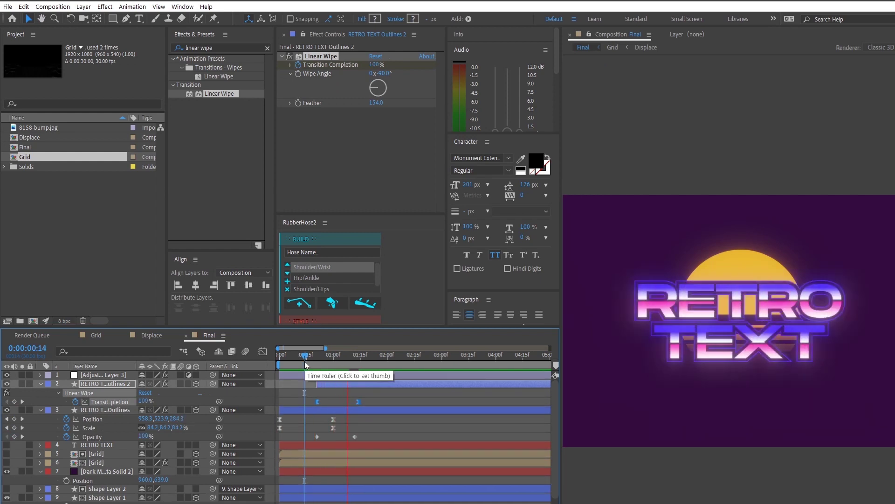
{"action": "key", "text": "space"}
{"action": "key", "text": "space"}
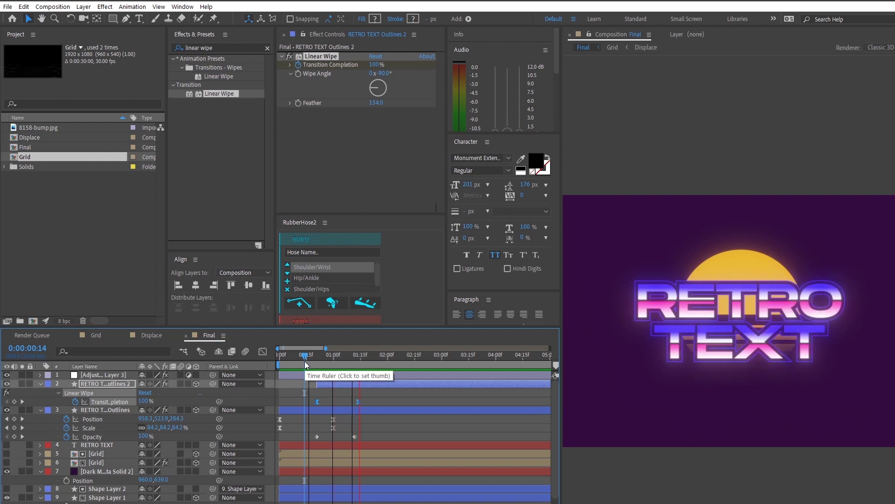
{"action": "left_click_drag", "start_coordinate": [304, 361], "coordinate": [346, 361]}
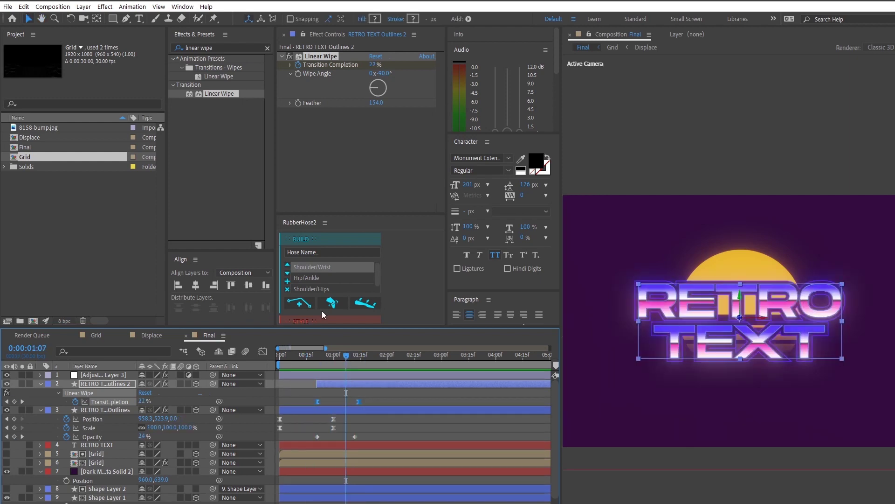
{"action": "left_click", "coordinate": [396, 407]}
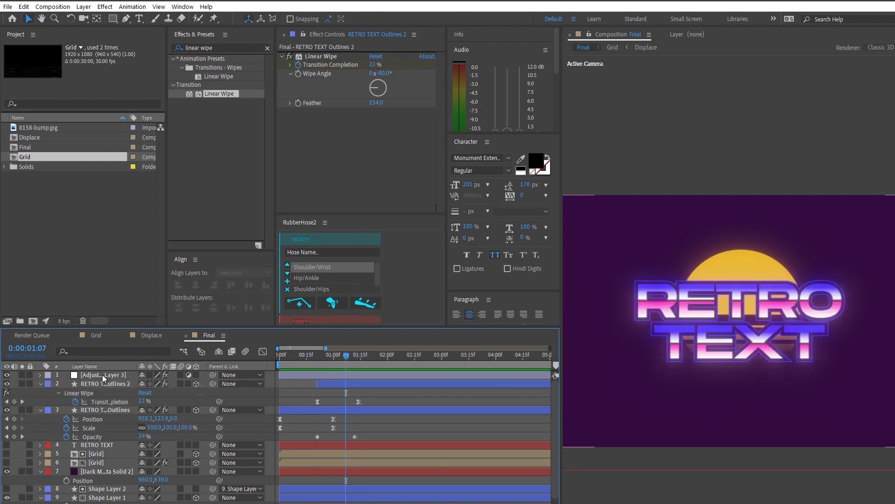
Find the CC Light Sweep effect and apply it to the RETRO TEXT Outlines 2 layer.
{"action": "left_click", "coordinate": [216, 47]}
{"action": "type", "text": "shine"}
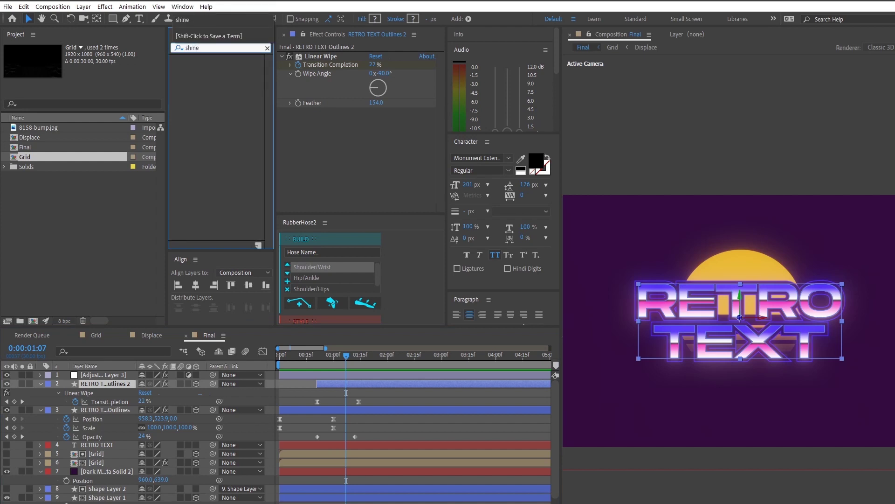
{"action": "type", "text": "light swe"}
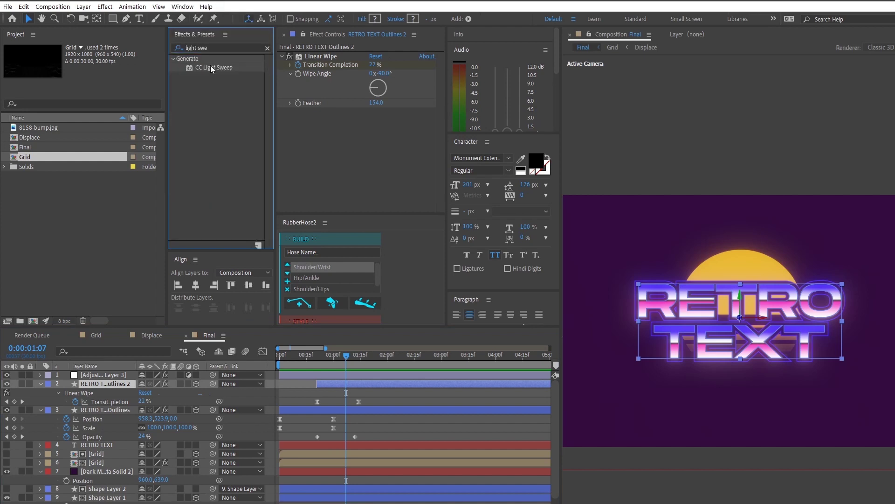
{"action": "left_click_drag", "start_coordinate": [211, 68], "coordinate": [350, 141]}
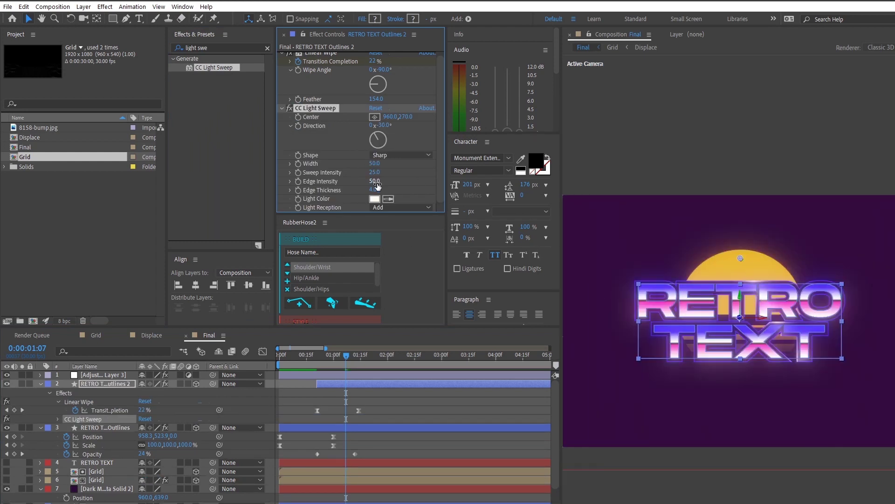
Set the CC Light Sweep's Edge Intensity to 0, Sweep Intensity to 100 and Width to 128.
{"action": "left_click_drag", "start_coordinate": [348, 186], "coordinate": [291, 183]}
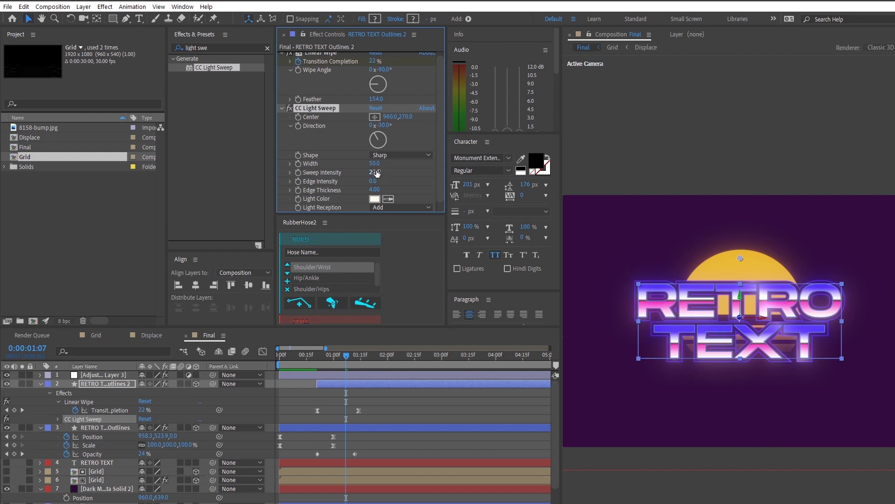
{"action": "left_click_drag", "start_coordinate": [377, 172], "coordinate": [430, 178]}
{"action": "left_click", "coordinate": [379, 172]}
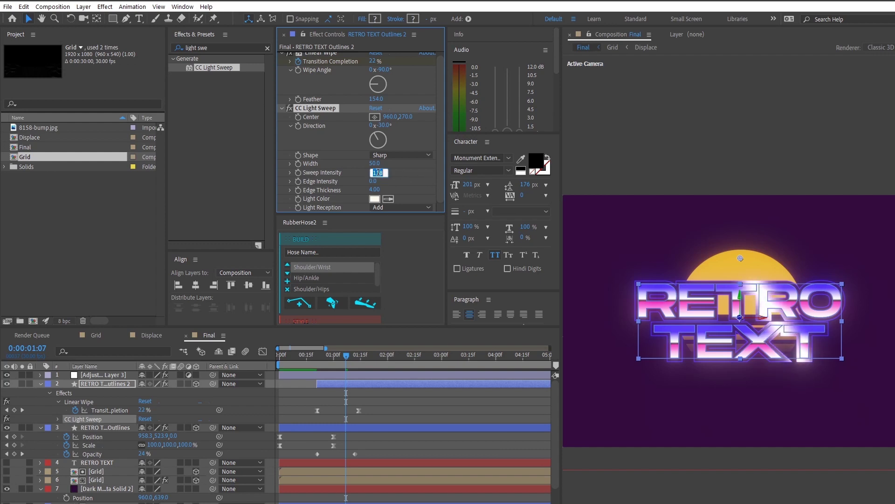
{"action": "key", "text": "Return"}
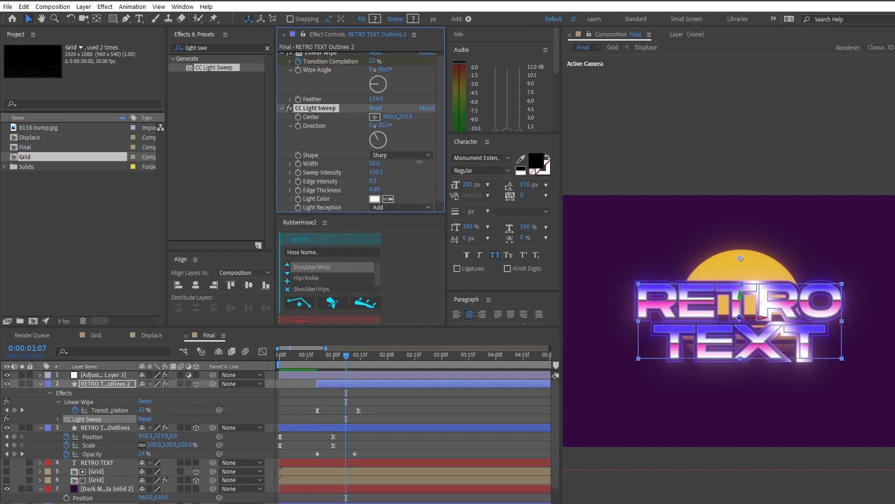
{"action": "left_click_drag", "start_coordinate": [419, 162], "coordinate": [417, 167]}
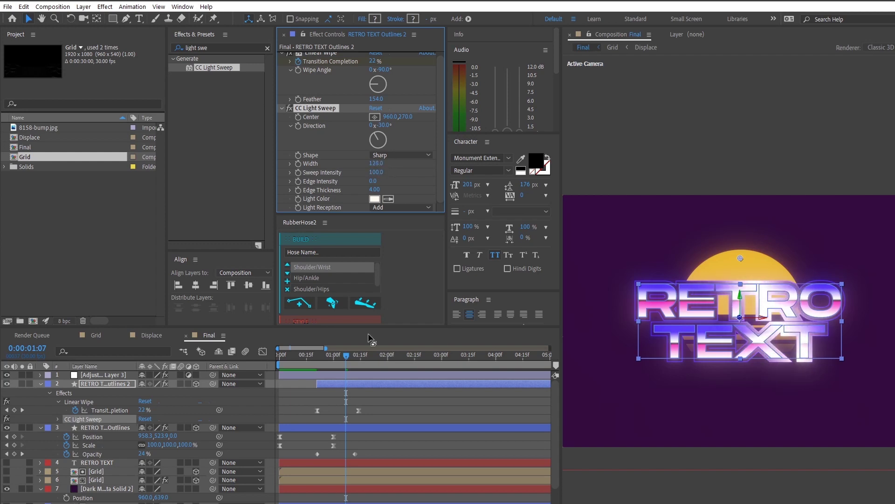
Keyframe the light sweep's Center from 510,492 at 0:00:00:21 to 1554,486 at 0:00:01:14, then preview it.
{"action": "left_click_drag", "start_coordinate": [332, 361], "coordinate": [317, 363]}
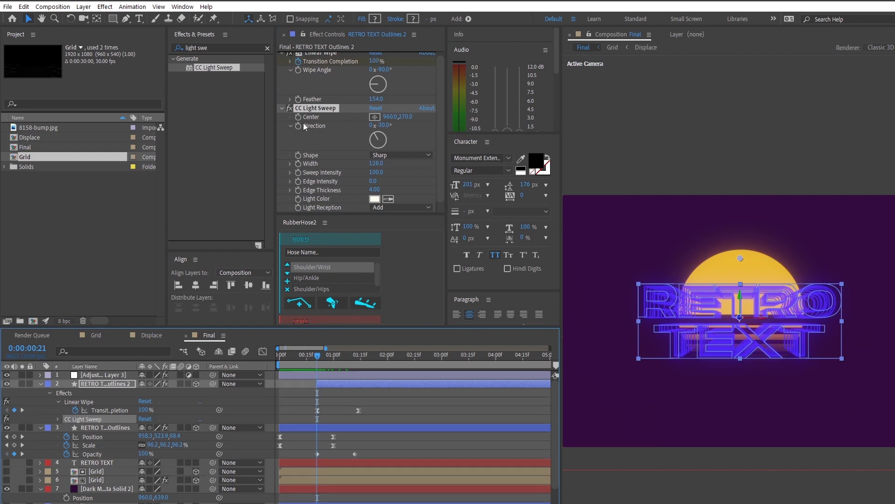
{"action": "left_click_drag", "start_coordinate": [742, 260], "coordinate": [645, 309]}
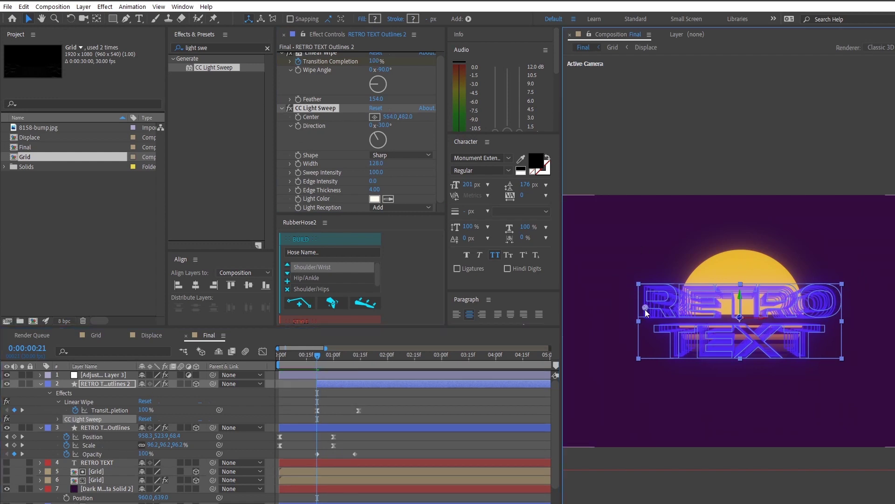
{"action": "left_click", "coordinate": [308, 189]}
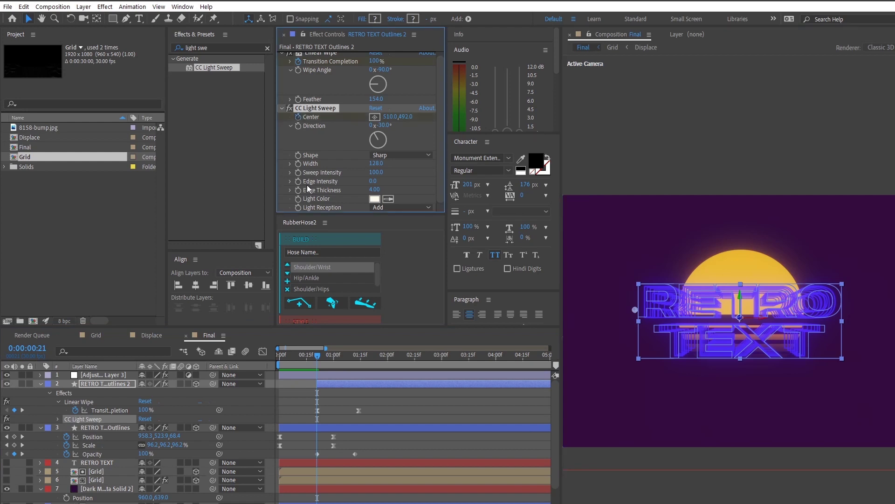
{"action": "left_click", "coordinate": [21, 409]}
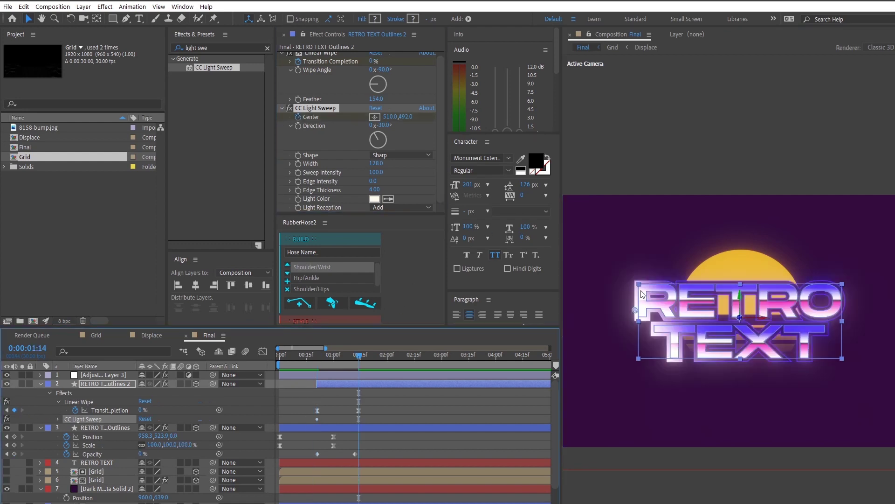
{"action": "left_click_drag", "start_coordinate": [637, 312], "coordinate": [878, 311]}
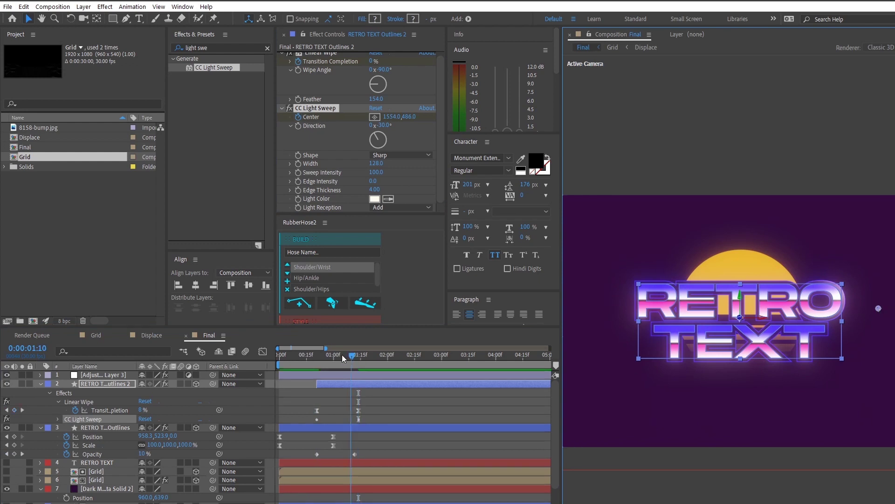
{"action": "left_click_drag", "start_coordinate": [341, 356], "coordinate": [323, 360]}
{"action": "left_click", "coordinate": [315, 362]}
{"action": "key", "text": "space"}
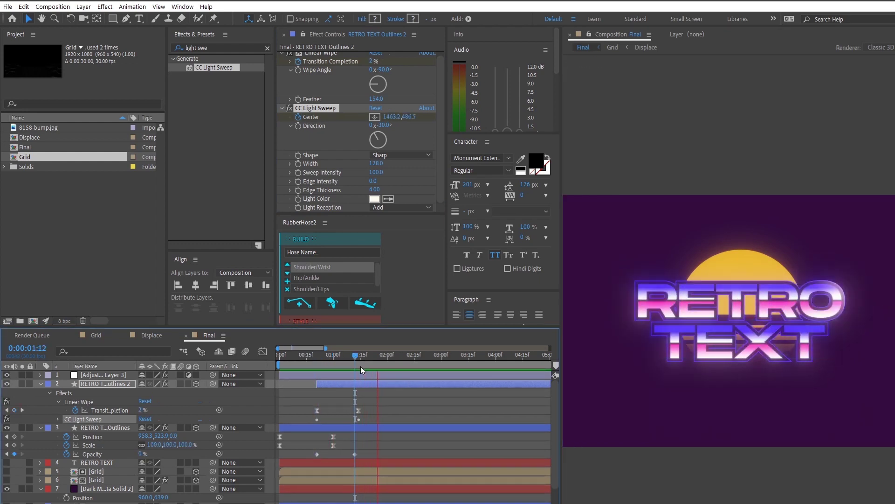
Keyframe the light sweep's Sweep Intensity from 100 at 0:00:01:05 to 0 at 0:00:01:21, then preview the fade.
{"action": "left_click", "coordinate": [354, 356]}
{"action": "left_click_drag", "start_coordinate": [353, 356], "coordinate": [342, 357]}
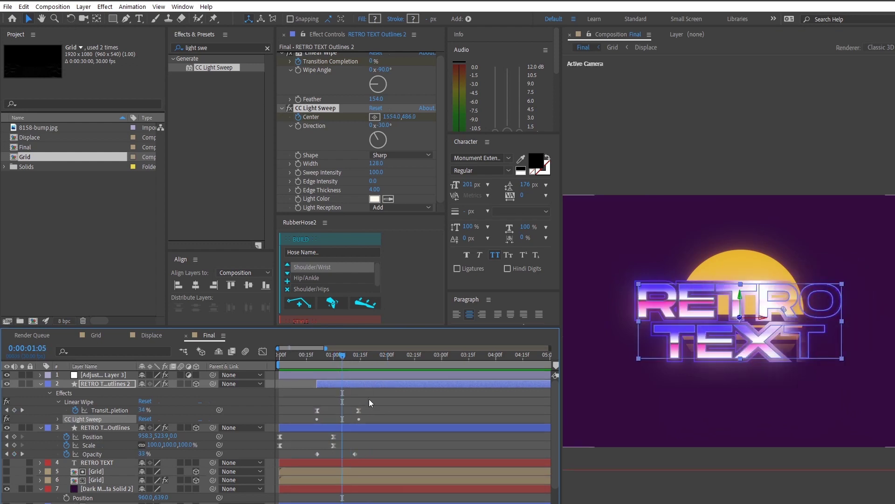
{"action": "left_click", "coordinate": [368, 399]}
{"action": "left_click", "coordinate": [299, 181]}
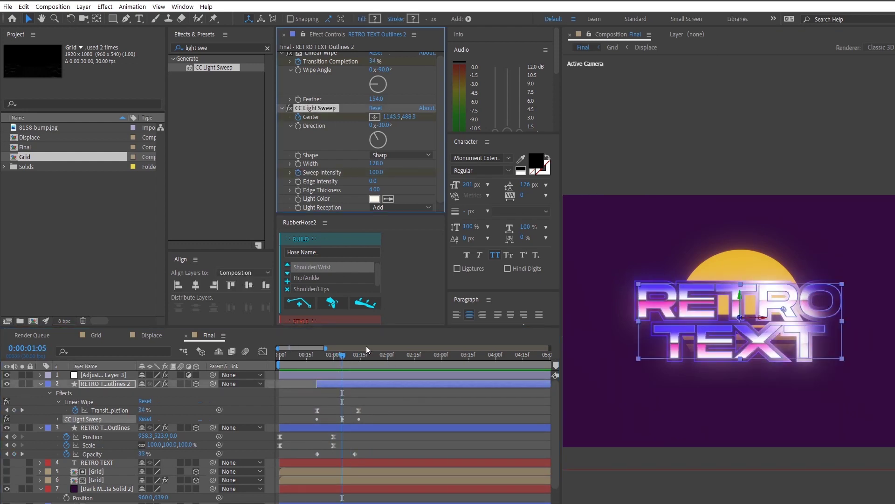
{"action": "left_click_drag", "start_coordinate": [364, 357], "coordinate": [370, 358]}
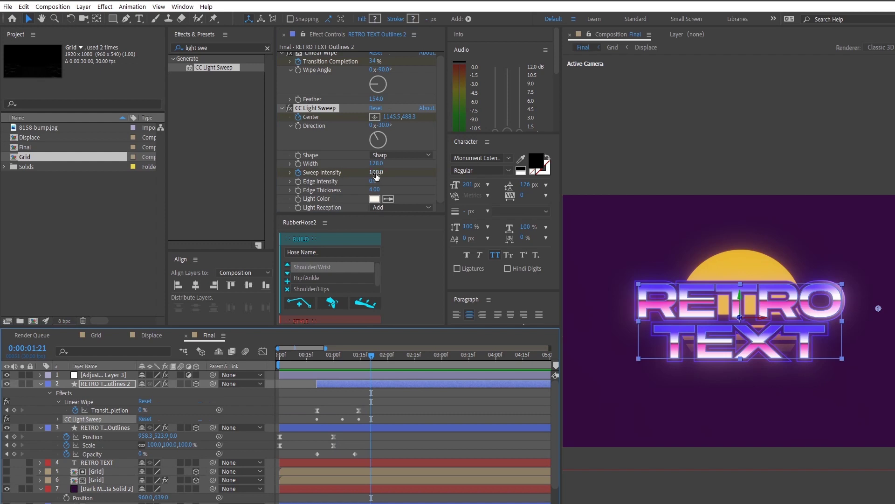
{"action": "left_click", "coordinate": [315, 360]}
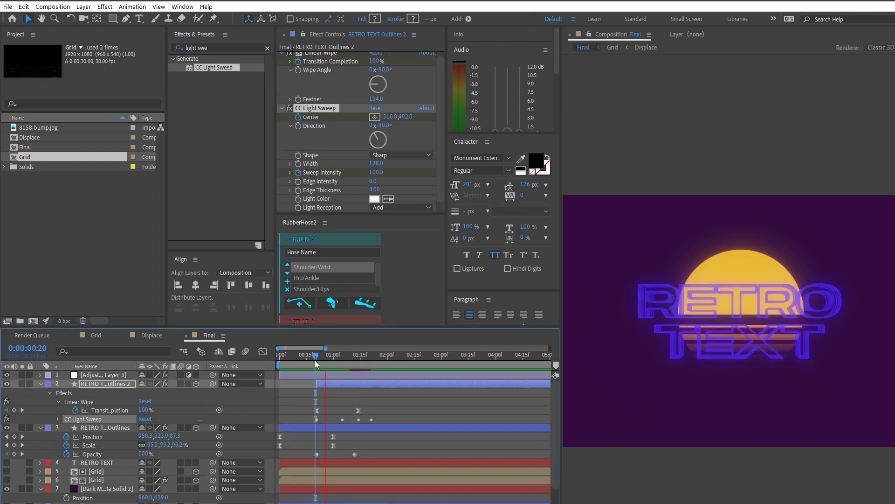
{"action": "left_click", "coordinate": [320, 361]}
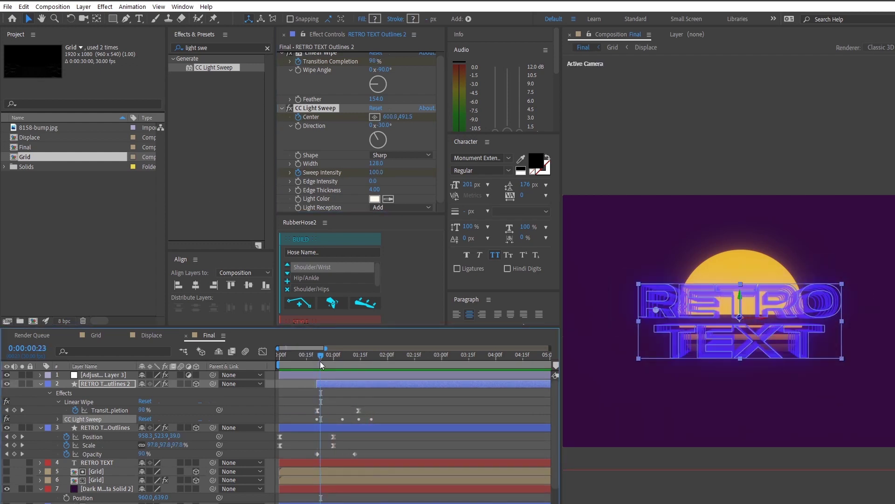
Delay the final wipe and light sweep keyframes, start the RETRO TEXT Outlines 2 layer at about 0:00:00:14 and preview the timing.
{"action": "key", "text": "u"}
{"action": "key", "text": "u"}
{"action": "left_click", "coordinate": [383, 416]}
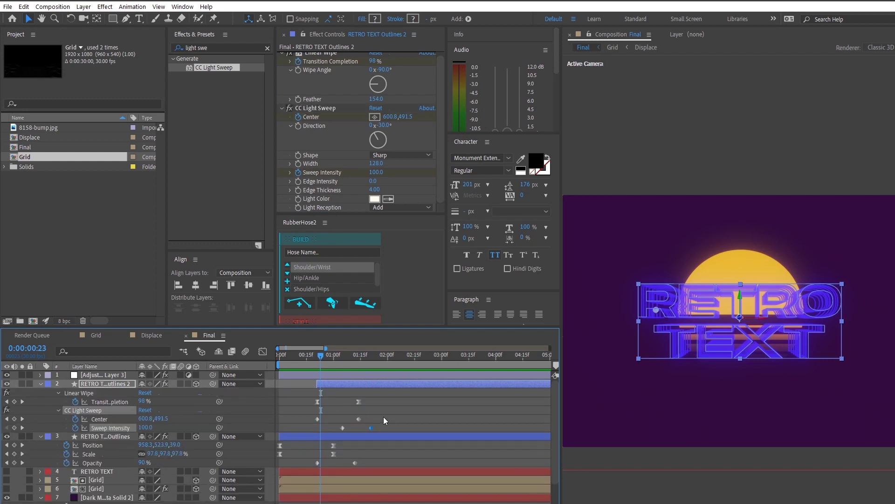
{"action": "left_click_drag", "start_coordinate": [393, 418], "coordinate": [357, 430]}
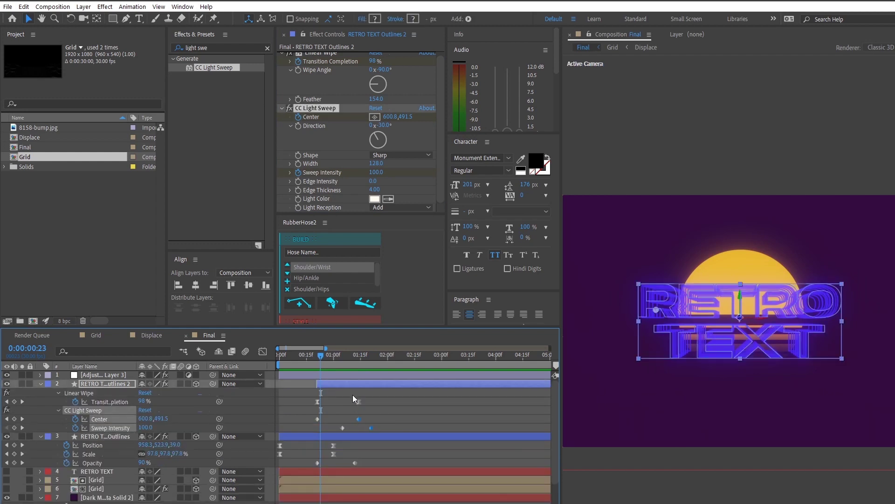
{"action": "mouse_move", "coordinate": [353, 396]}
{"action": "left_mouse_down"}
{"action": "mouse_move", "coordinate": [382, 425]}
{"action": "mouse_move", "coordinate": [356, 384]}
{"action": "left_mouse_up"}
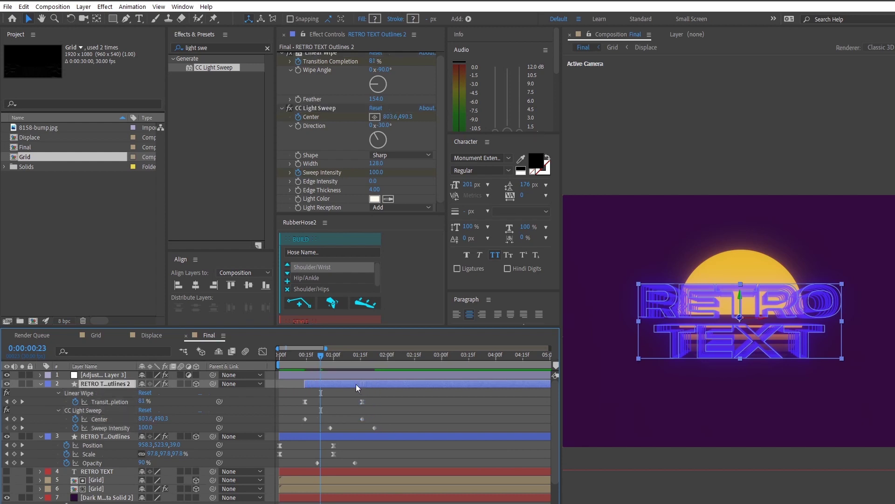
{"action": "left_click", "coordinate": [296, 363]}
{"action": "key", "text": "space"}
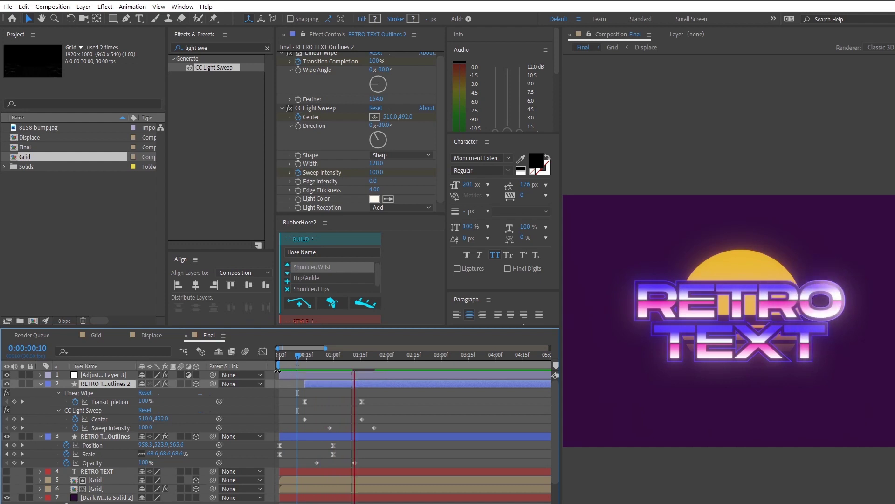
{"action": "key", "text": "space"}
{"action": "left_click", "coordinate": [292, 359]}
{"action": "key", "text": "space"}
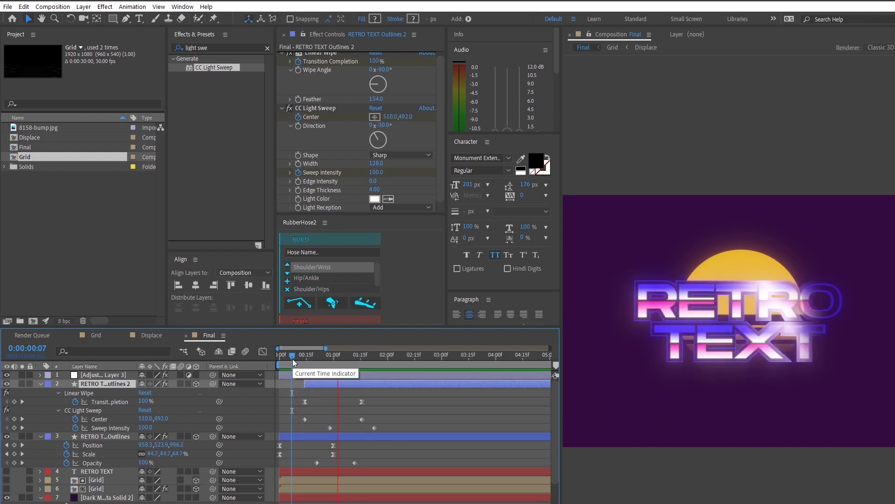
{"action": "key", "text": "space"}
Move the RETRO TEXT Outlines 2 layer below the RETRO TEXT Outlines layer and preview the animation from near the start.
{"action": "key", "text": "ctrl+bracketleft"}
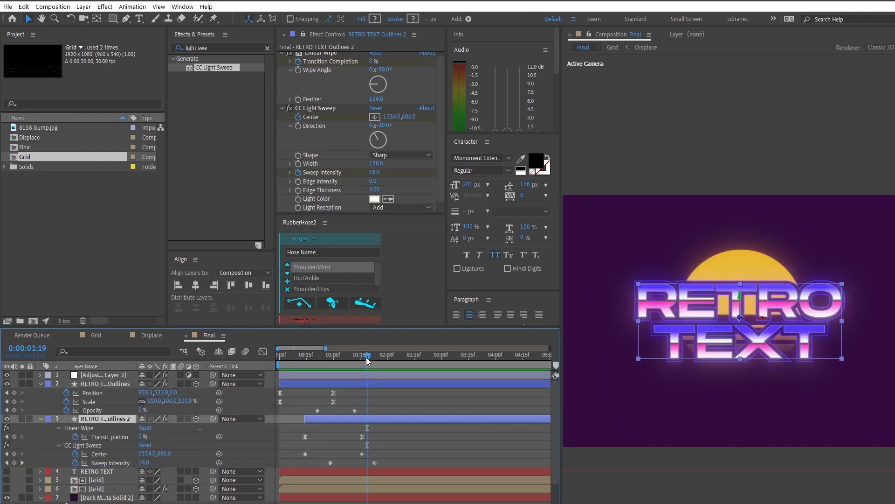
{"action": "left_click", "coordinate": [290, 364]}
{"action": "key", "text": "space"}
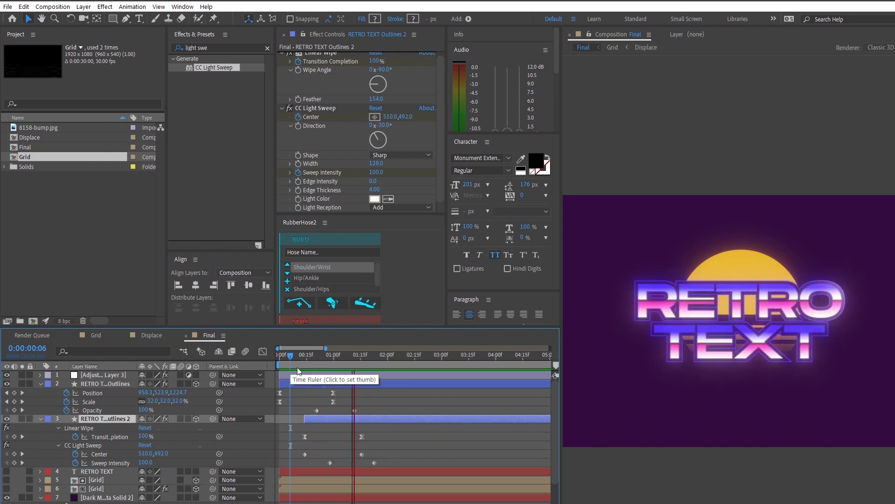
{"action": "left_click", "coordinate": [281, 356]}
{"action": "key", "text": "space"}
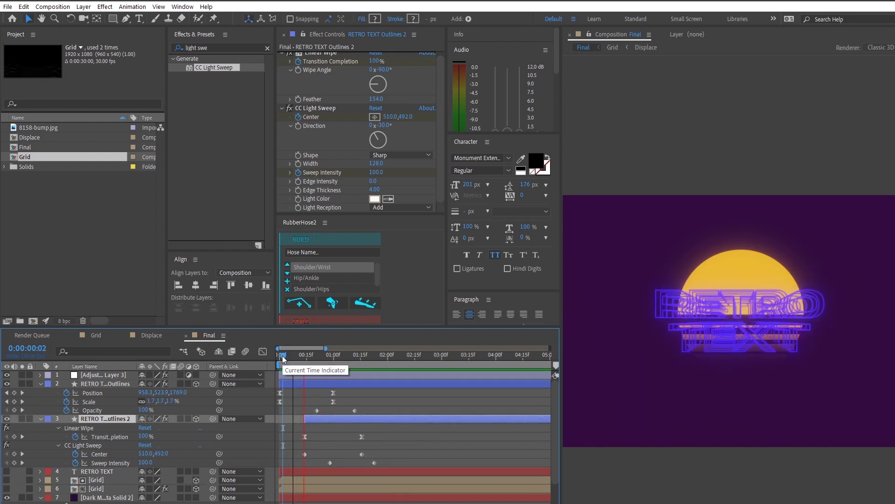
Shift the RETRO TEXT Outlines 2 layer to start at about 0:00:00:21 and preview the reveal.
{"action": "left_click", "coordinate": [337, 357]}
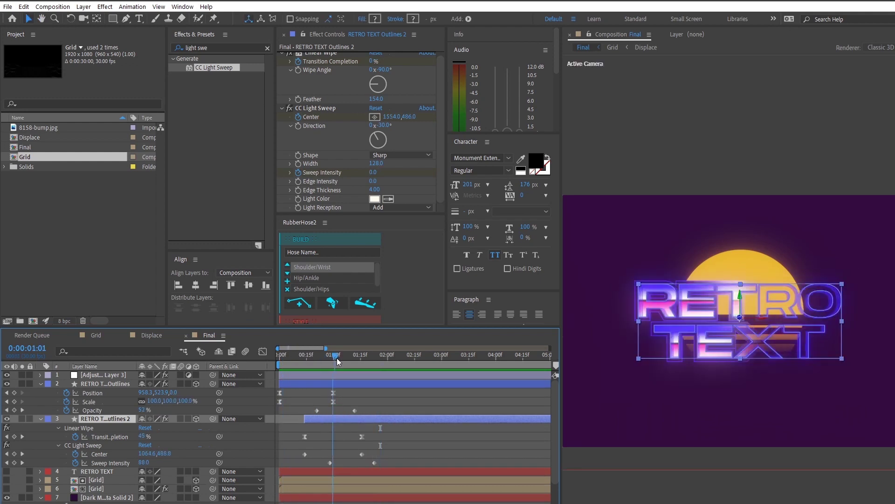
{"action": "left_click_drag", "start_coordinate": [321, 418], "coordinate": [334, 424]}
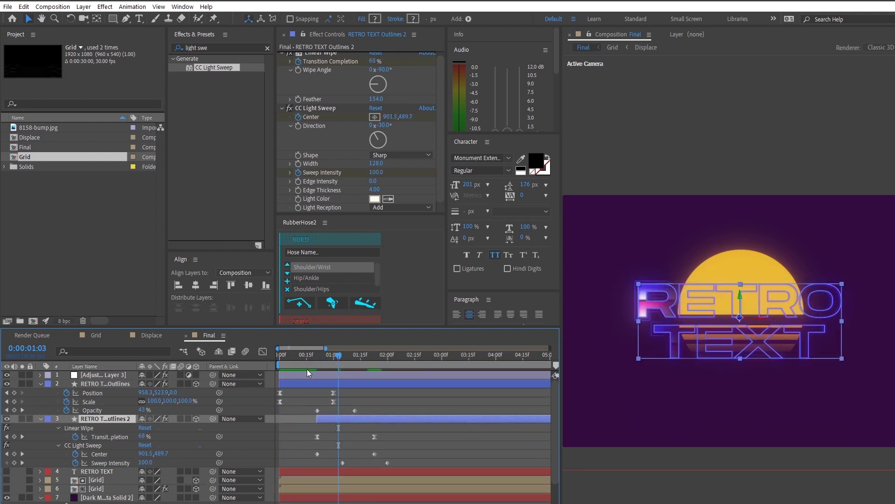
{"action": "left_click", "coordinate": [286, 360]}
{"action": "key", "text": "space"}
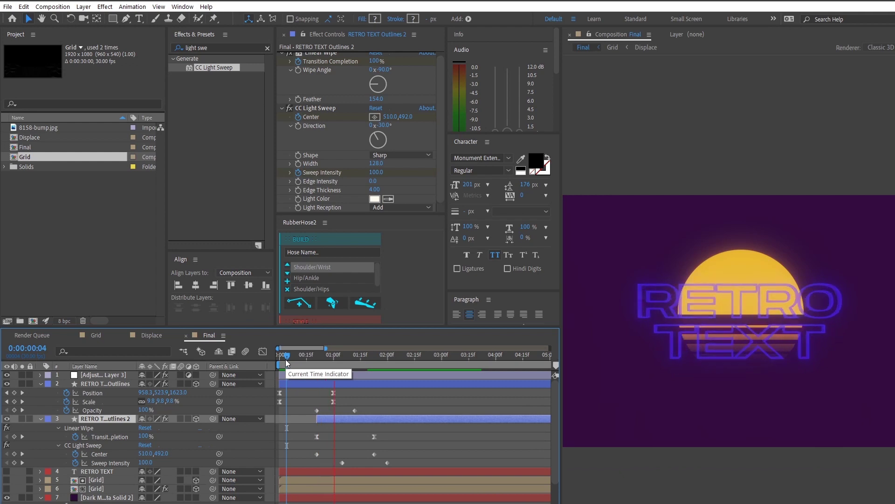
Delay the RETRO TEXT Outlines layer's final opacity keyframe to about 0:00:01:27, preview it and inspect the frame at 0:00:01:12.
{"action": "left_click_drag", "start_coordinate": [354, 410], "coordinate": [381, 410]}
{"action": "left_click", "coordinate": [291, 366]}
{"action": "key", "text": "space"}
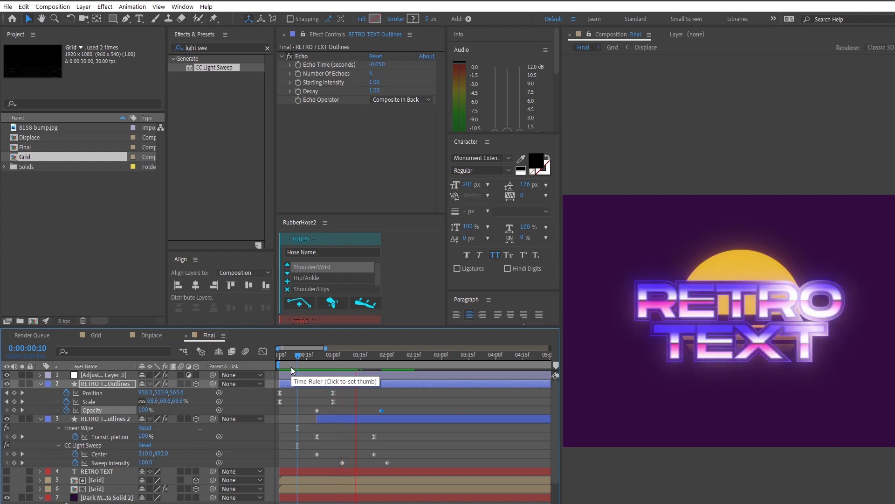
{"action": "left_click", "coordinate": [306, 354]}
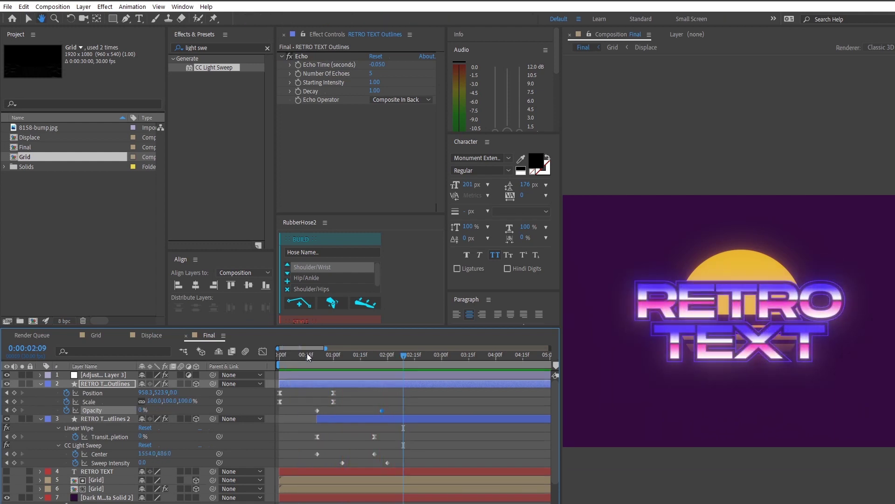
{"action": "left_click", "coordinate": [354, 361]}
{"action": "left_click", "coordinate": [354, 362]}
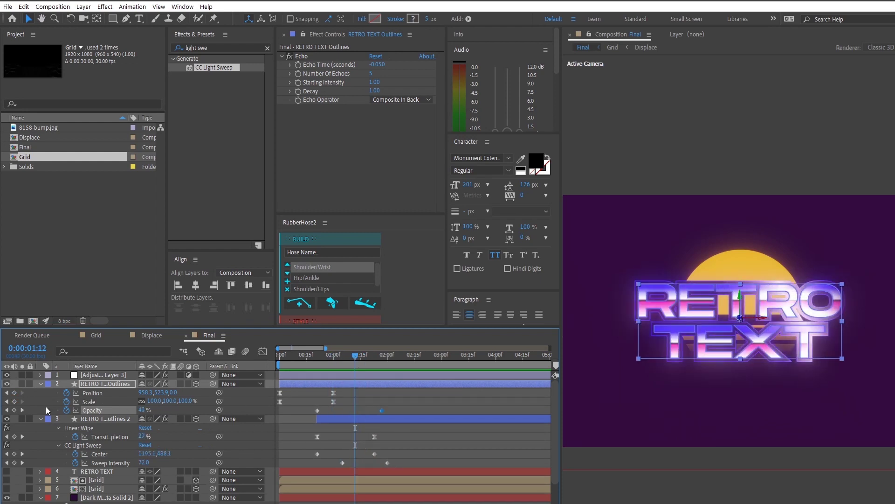
Set the Deep Glow Exposure on Adjustment Layer 3 to 0.8 and preview the title from 0:00:00:22.
{"action": "left_click", "coordinate": [7, 374]}
{"action": "left_click", "coordinate": [7, 375]}
{"action": "left_click", "coordinate": [97, 376]}
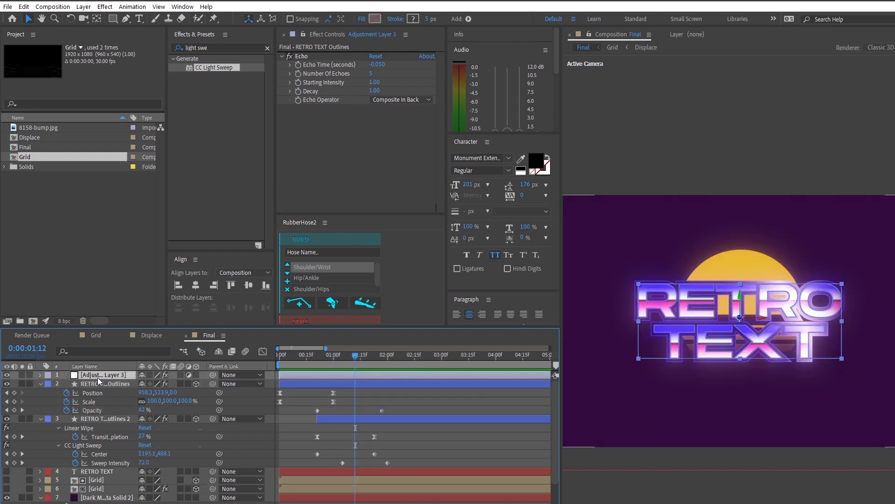
{"action": "left_click", "coordinate": [374, 74]}
{"action": "type", "text": "0"}
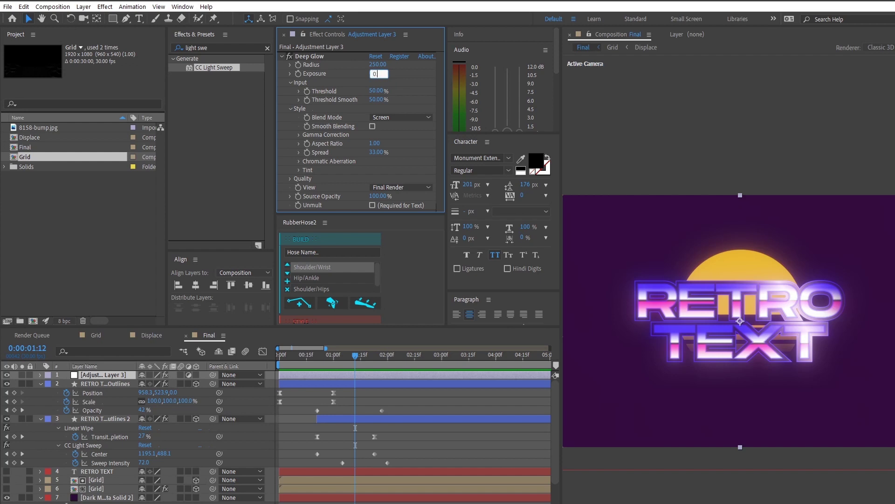
{"action": "type", "text": ".8"}
{"action": "key", "text": "Return"}
{"action": "left_click", "coordinate": [354, 382]}
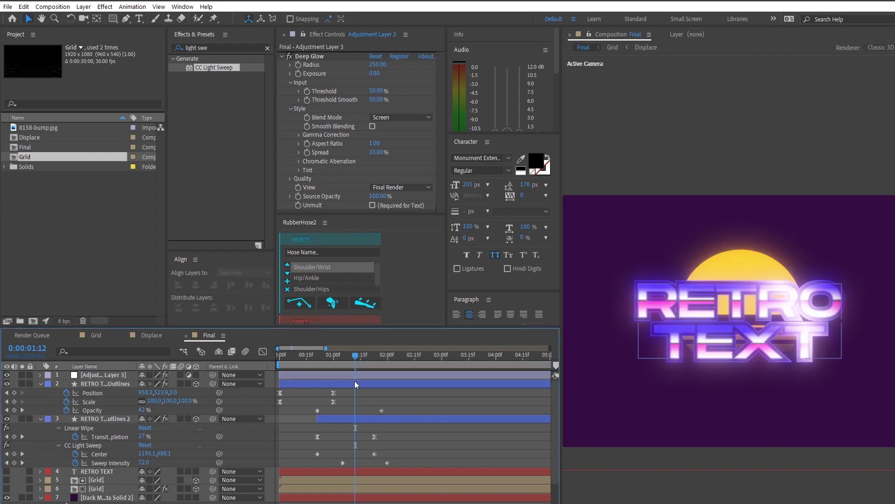
{"action": "left_click_drag", "start_coordinate": [353, 359], "coordinate": [319, 363]}
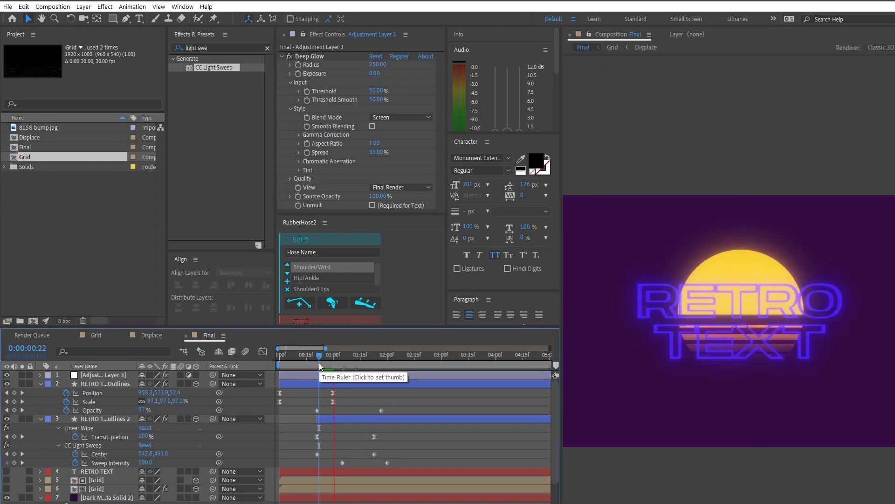
{"action": "key", "text": "space"}
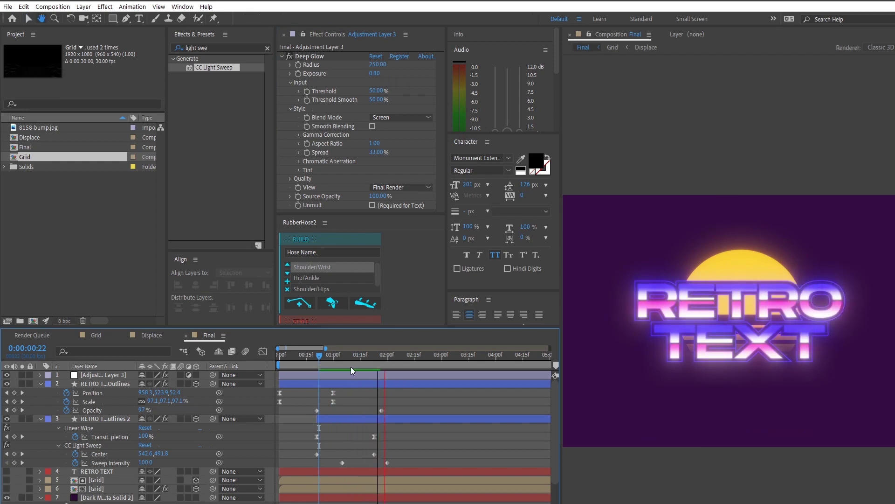
{"action": "left_click_drag", "start_coordinate": [351, 366], "coordinate": [379, 363]}
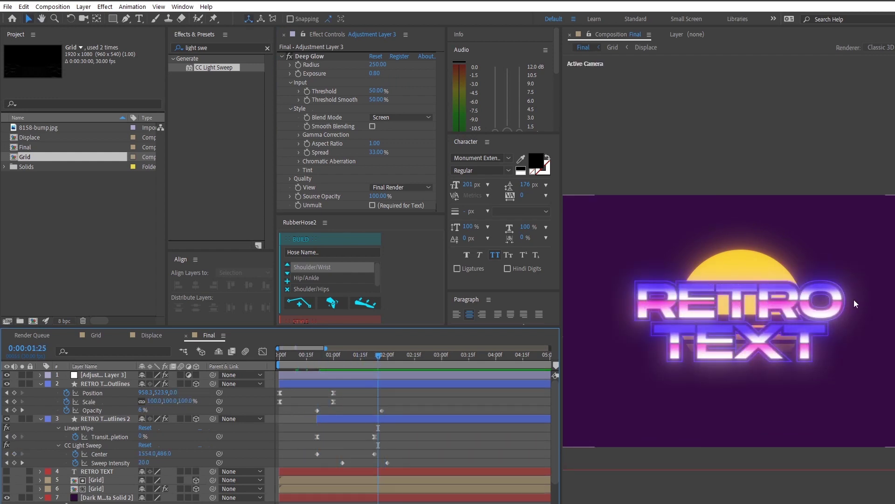
Expand the RETRO TEXT Outlines 2 layer's Gradient Fill 1 properties and set the current time to about 0:00:01:28.
{"action": "left_click", "coordinate": [95, 419]}
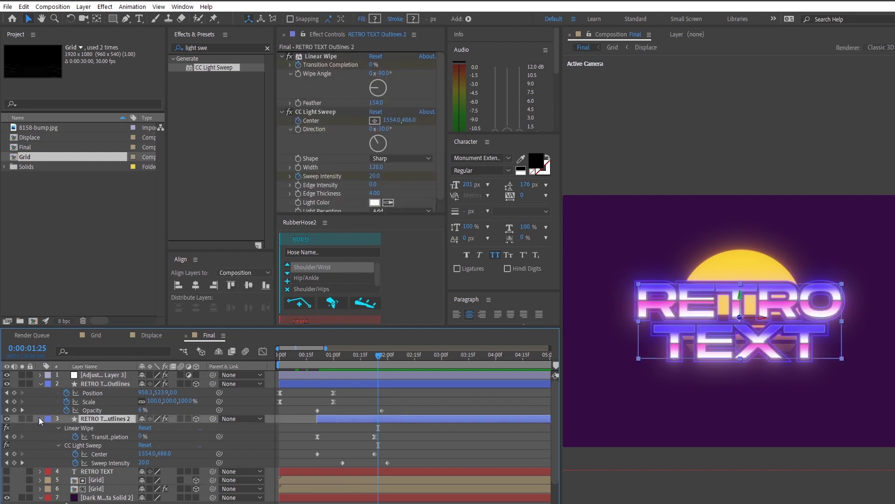
{"action": "left_click", "coordinate": [41, 418]}
{"action": "left_click", "coordinate": [41, 419]}
{"action": "scroll", "coordinate": [65, 415], "scroll_direction": "down", "scroll_amount": 2}
{"action": "left_click", "coordinate": [50, 393]}
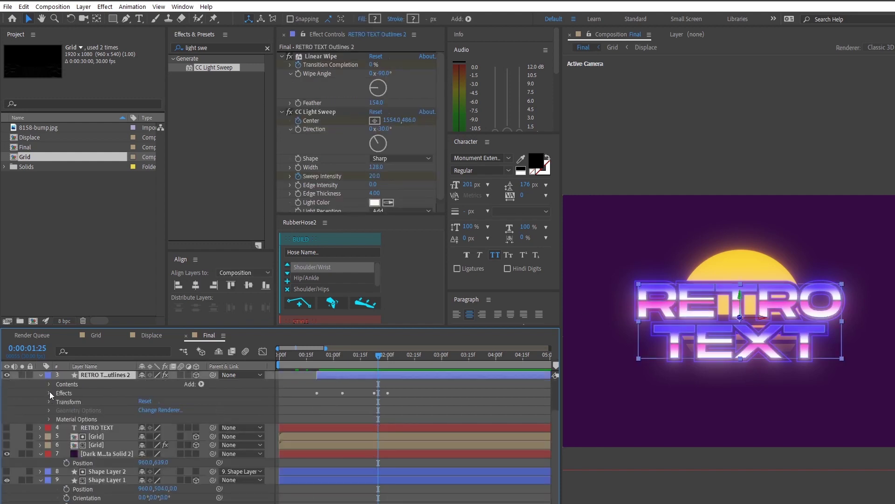
{"action": "left_click", "coordinate": [49, 383]}
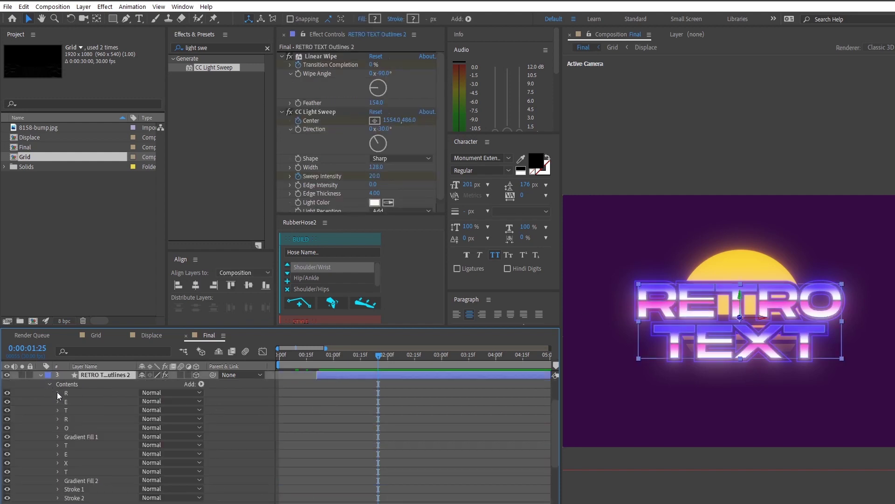
{"action": "left_click", "coordinate": [58, 436]}
{"action": "scroll", "coordinate": [725, 310], "scroll_direction": "up", "scroll_amount": 3}
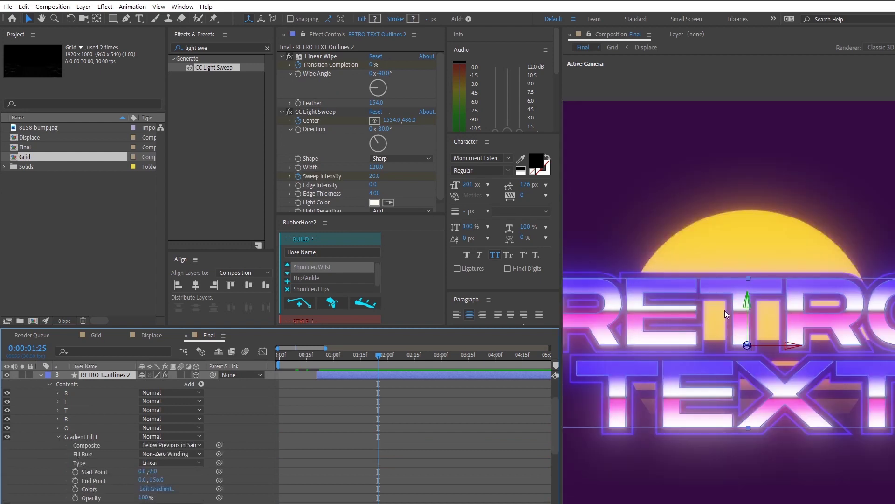
{"action": "scroll", "coordinate": [301, 415], "scroll_direction": "down", "scroll_amount": 2}
{"action": "scroll", "coordinate": [308, 421], "scroll_direction": "up", "scroll_amount": 3}
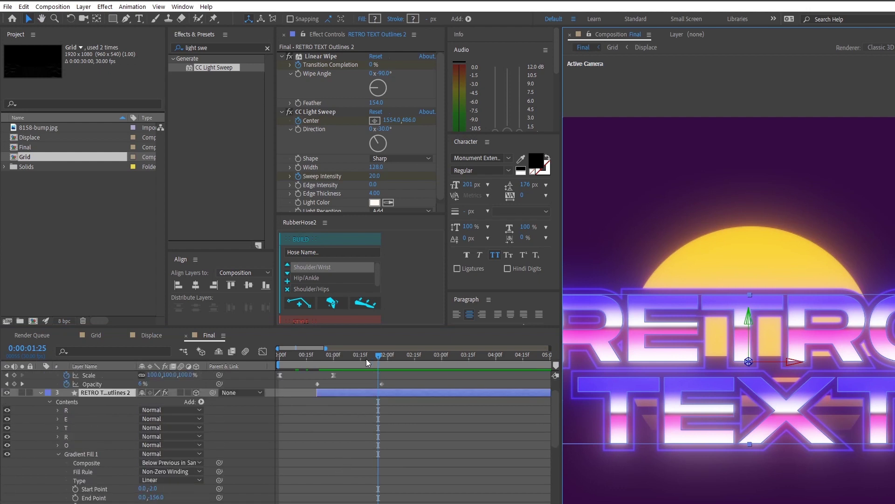
{"action": "left_click_drag", "start_coordinate": [366, 359], "coordinate": [384, 363]}
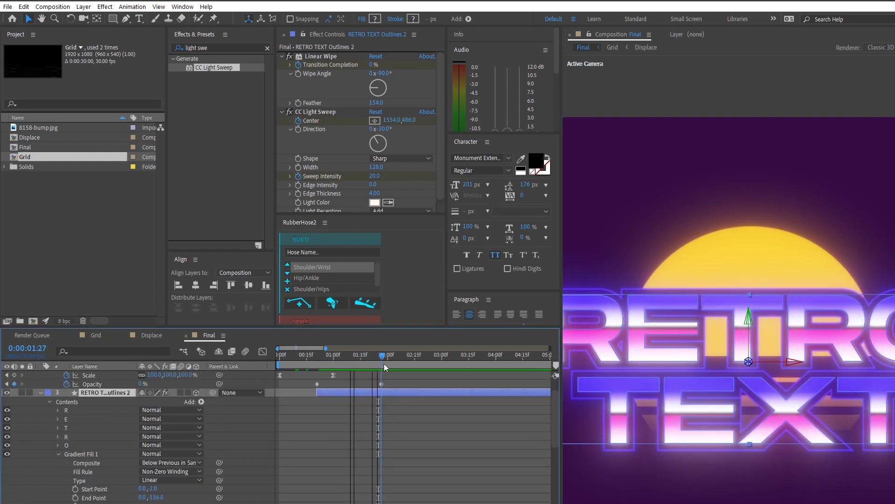
Try animating Gradient Fill 1's End Point with a keyframe at 0:00:01:28 and a changed value at 0:00:01:09.
{"action": "left_click", "coordinate": [76, 498]}
{"action": "left_click", "coordinate": [75, 498]}
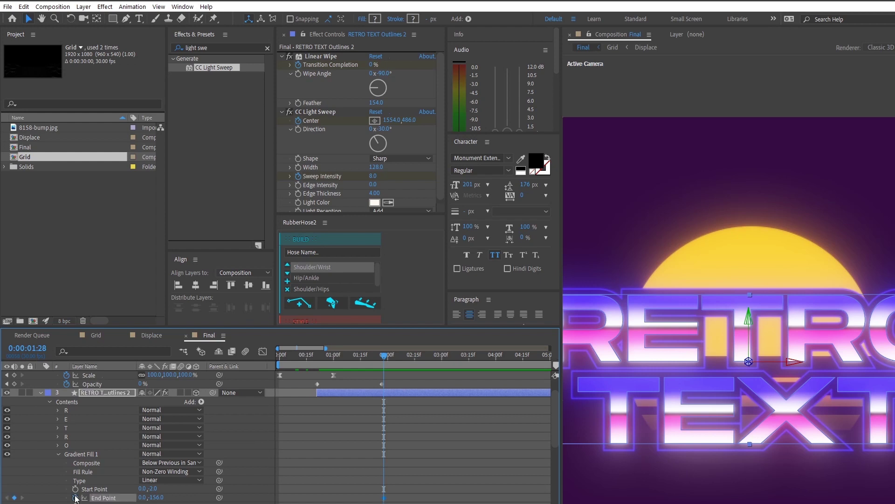
{"action": "mouse_move", "coordinate": [352, 356]}
{"action": "left_mouse_down"}
{"action": "mouse_move", "coordinate": [341, 359]}
{"action": "mouse_move", "coordinate": [350, 360]}
{"action": "left_mouse_up"}
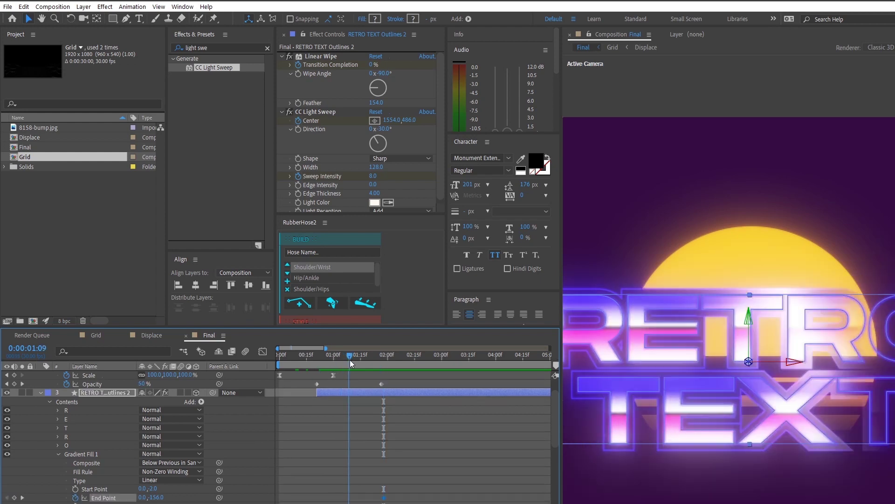
{"action": "left_click_drag", "start_coordinate": [159, 498], "coordinate": [185, 500]}
{"action": "key", "text": "space"}
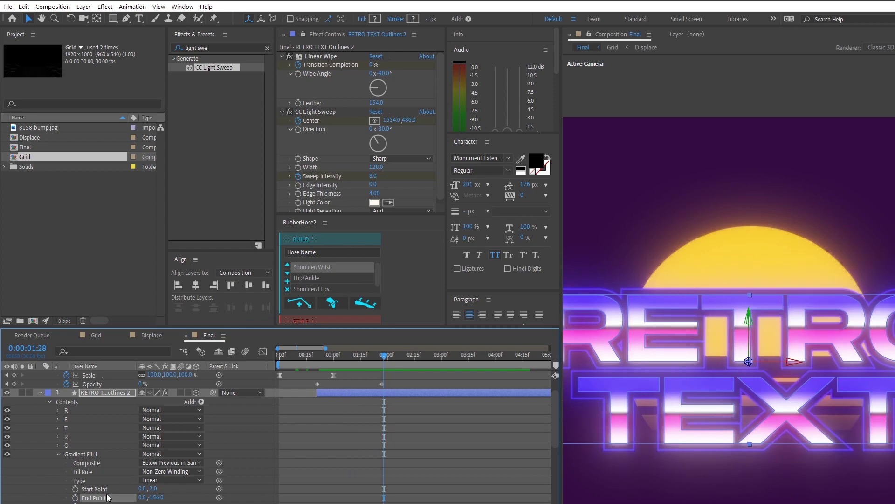
Animate Gradient Fill 1's Start Point with keyframes of 0.0,76.0 at about 0:00:01:00 and 0.0,-2.0 at 0:00:01:28.
{"action": "left_click", "coordinate": [75, 489]}
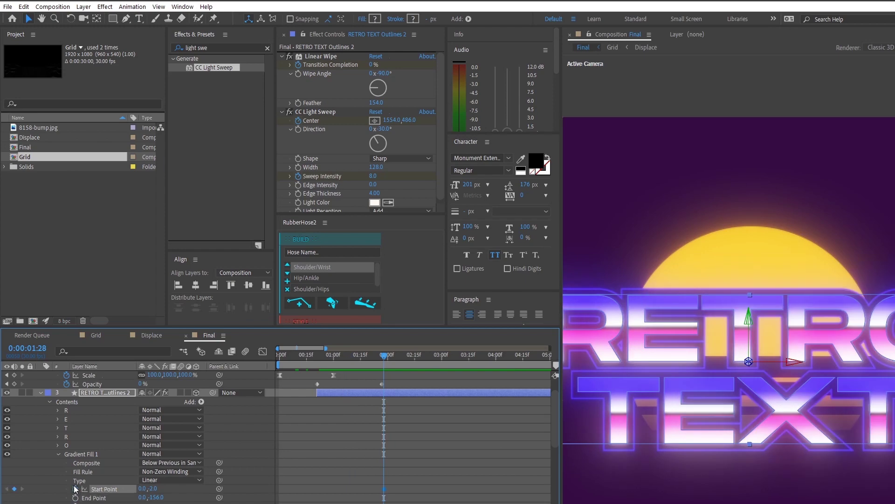
{"action": "left_click", "coordinate": [338, 355]}
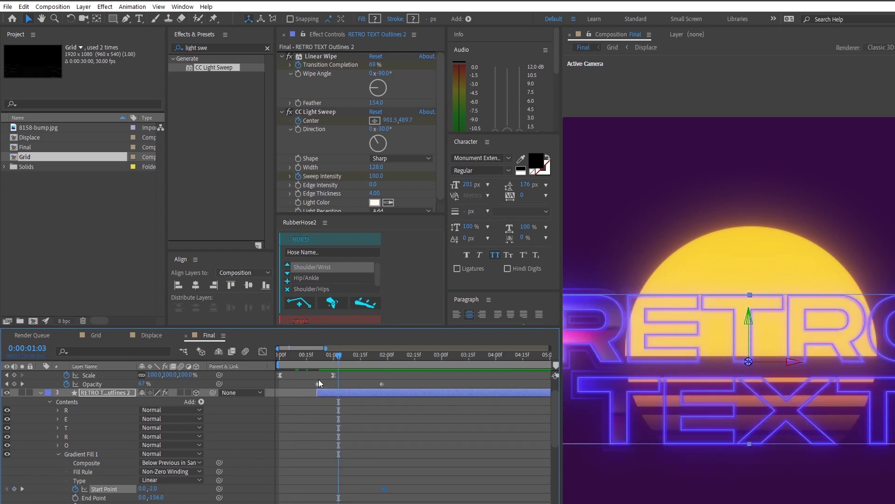
{"action": "left_click", "coordinate": [356, 357]}
{"action": "left_click_drag", "start_coordinate": [157, 491], "coordinate": [193, 491]}
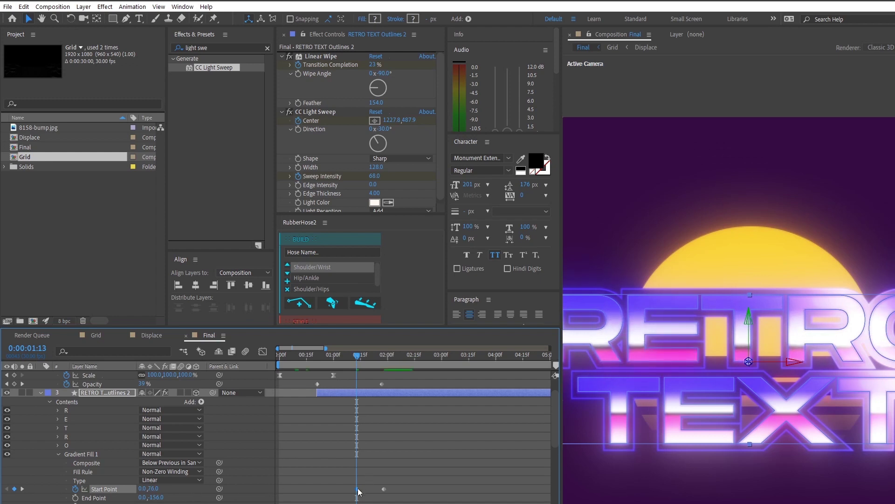
{"action": "left_click_drag", "start_coordinate": [358, 489], "coordinate": [335, 489]}
{"action": "scroll", "coordinate": [366, 479], "scroll_direction": "down", "scroll_amount": 2}
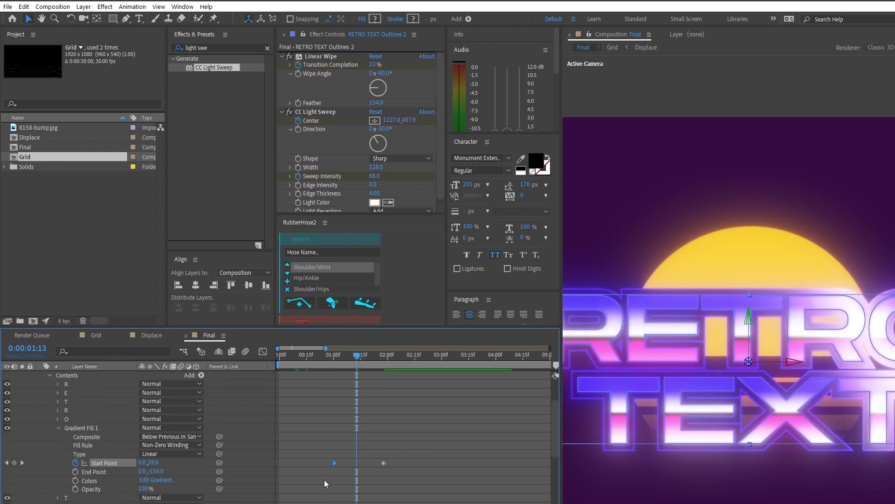
Set a Start Point keyframe for Gradient Fill 2 at 0:00:01:28, aligned with Gradient Fill 1's final Start Point keyframe.
{"action": "left_click", "coordinate": [23, 462]}
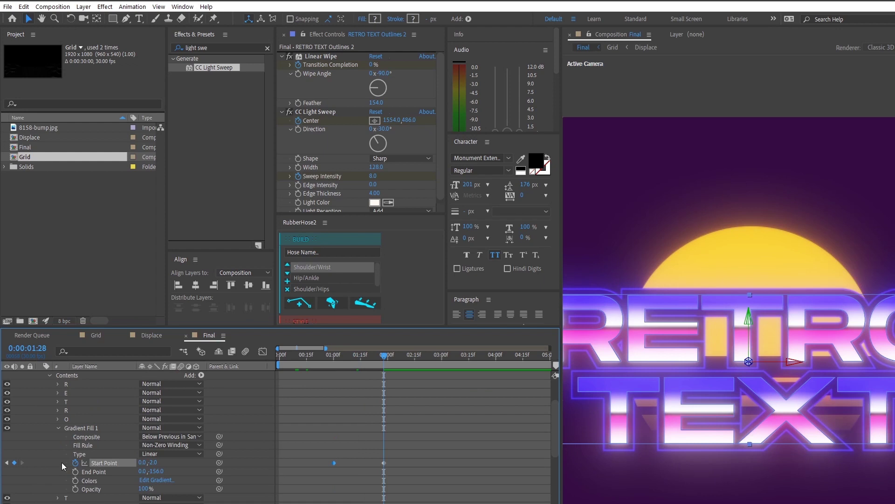
{"action": "scroll", "coordinate": [62, 463], "scroll_direction": "down", "scroll_amount": 4}
{"action": "left_click", "coordinate": [58, 480]}
{"action": "scroll", "coordinate": [80, 490], "scroll_direction": "down", "scroll_amount": 1}
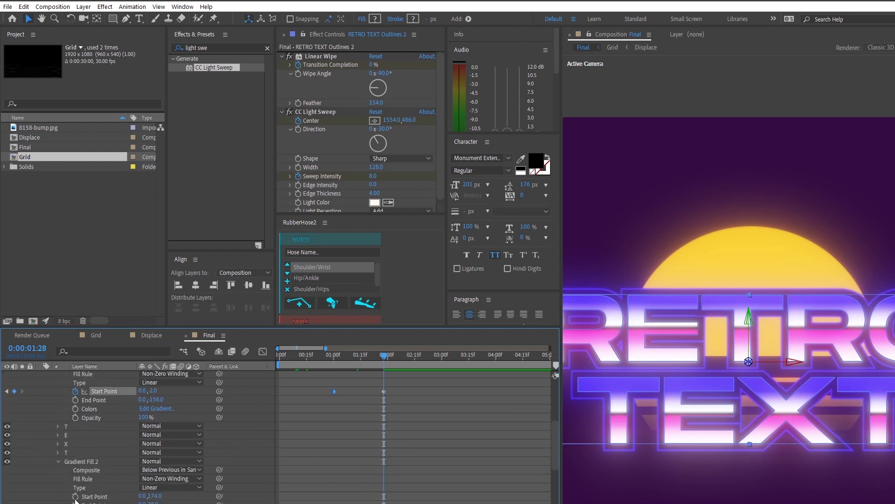
{"action": "left_click", "coordinate": [75, 496]}
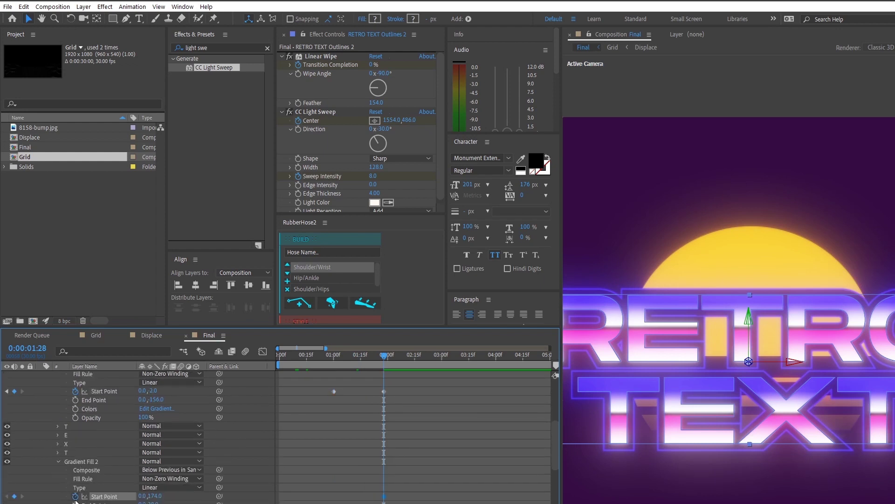
Try a Gradient Fill 2 Start Point of 0.0,23.0 at 0:00:01:00 and check the gradient around 0:00:01:17.
{"action": "left_click", "coordinate": [6, 392]}
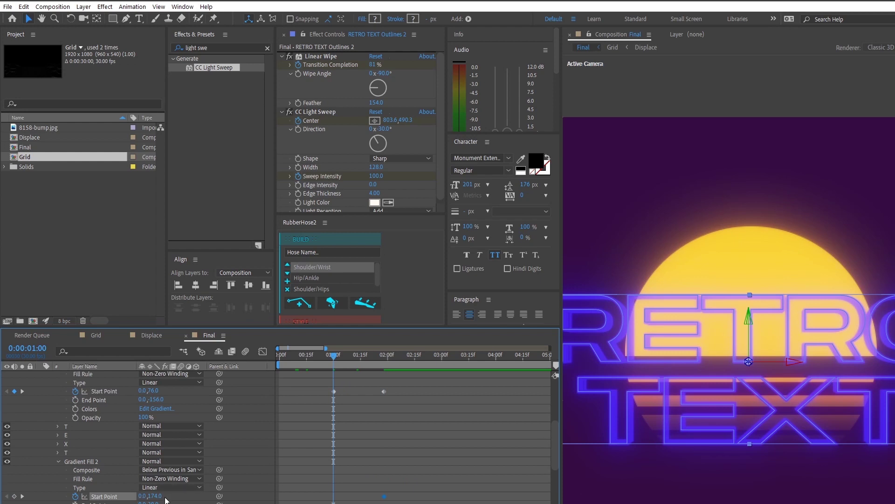
{"action": "left_click_drag", "start_coordinate": [158, 499], "coordinate": [177, 501]}
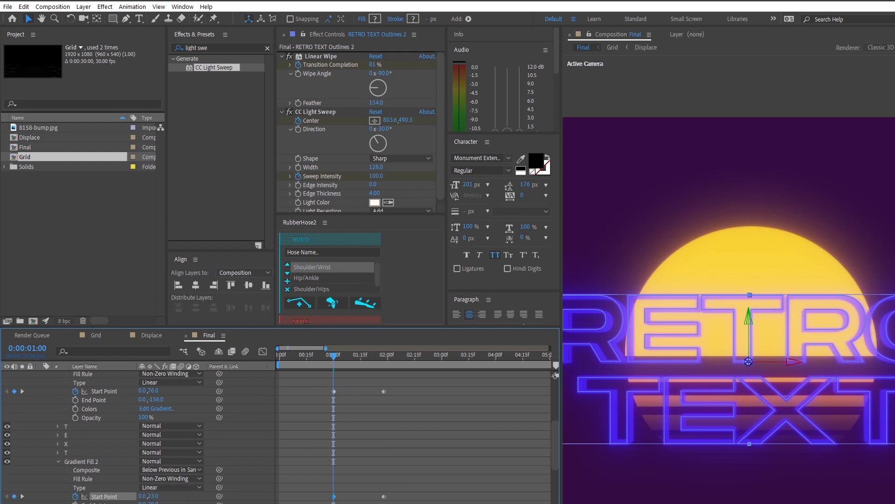
{"action": "left_click", "coordinate": [357, 360]}
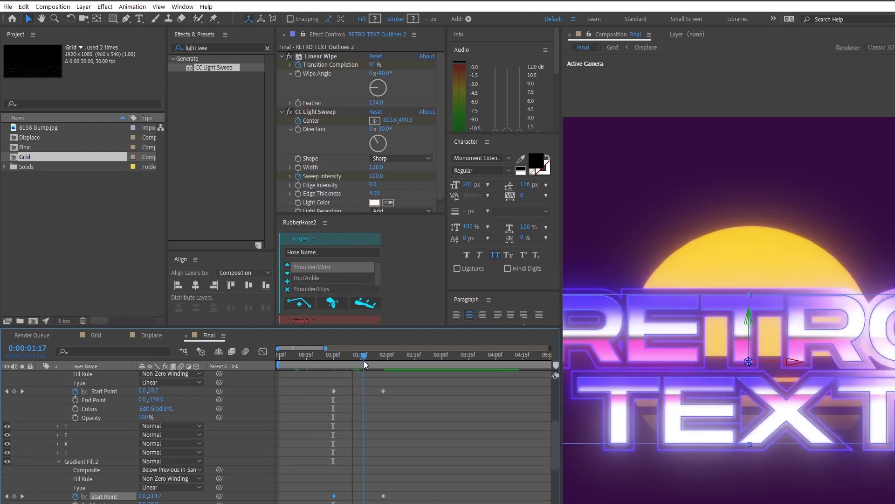
Keyframe Gradient Fill 2's Start Point at 0.0,251.0 at about 0:00:01:00 and preview the title from 0:00:00:19.
{"action": "left_click_drag", "start_coordinate": [154, 495], "coordinate": [182, 499]}
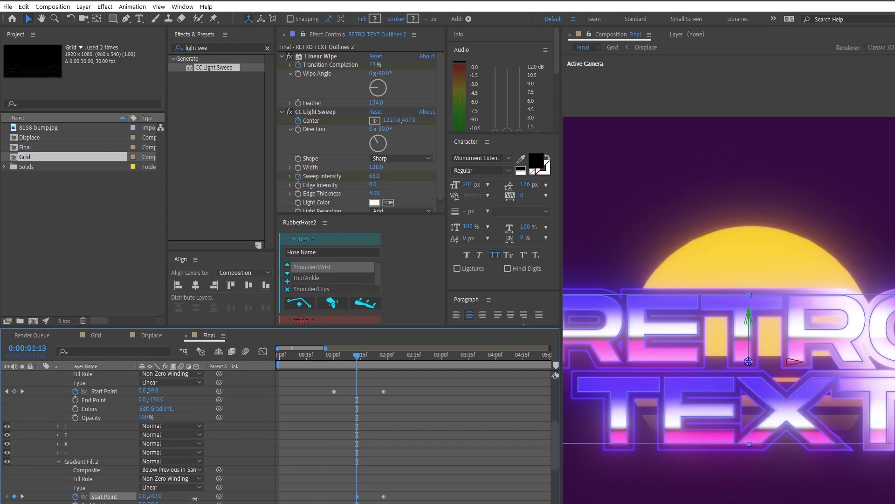
{"action": "left_click_drag", "start_coordinate": [356, 496], "coordinate": [334, 497]}
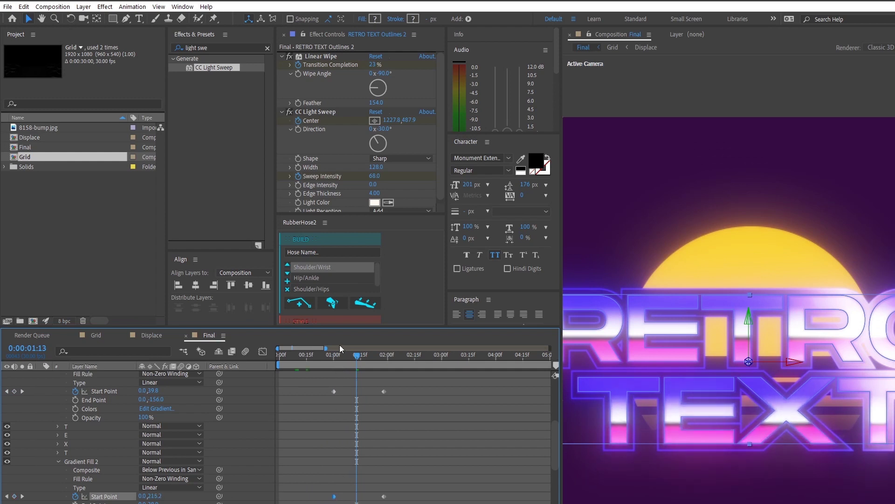
{"action": "left_click", "coordinate": [317, 356]}
{"action": "scroll", "coordinate": [662, 339], "scroll_direction": "down", "scroll_amount": 2}
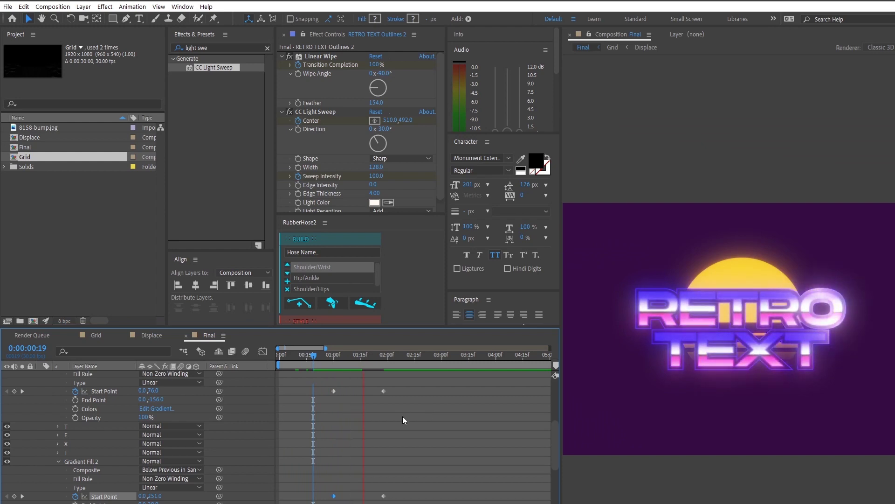
{"action": "key", "text": "space"}
Easy-ease both gradient fills' Start Point keyframes, lengthen the slowdown into the final keyframes, and preview from 0:00:00:27.
{"action": "left_click_drag", "start_coordinate": [317, 380], "coordinate": [421, 501]}
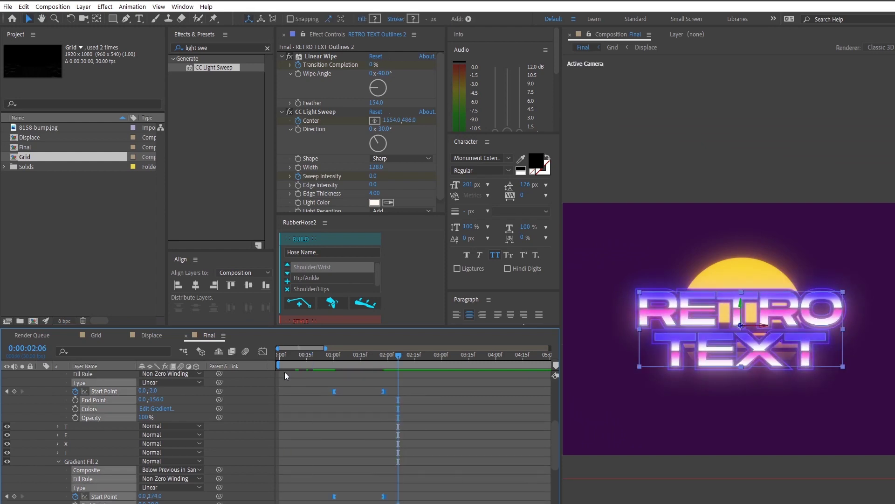
{"action": "left_click", "coordinate": [263, 351]}
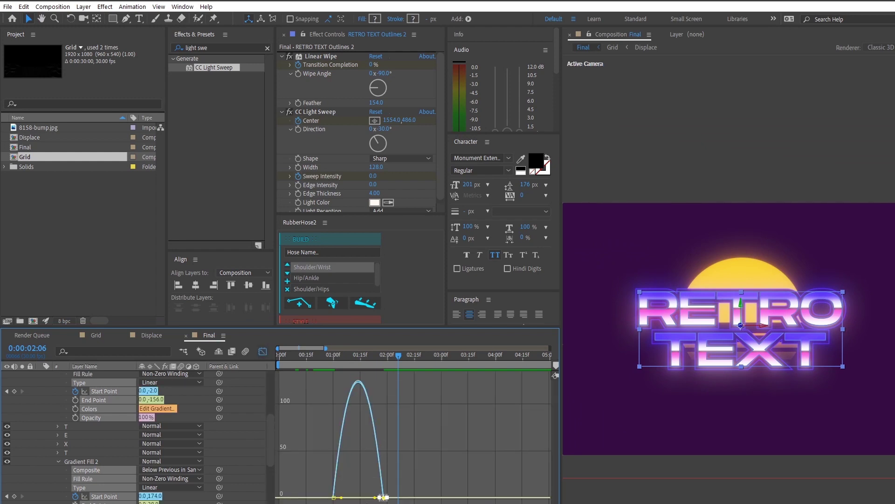
{"action": "left_click_drag", "start_coordinate": [356, 501], "coordinate": [326, 498]}
{"action": "left_click", "coordinate": [263, 351]}
{"action": "left_click", "coordinate": [328, 354]}
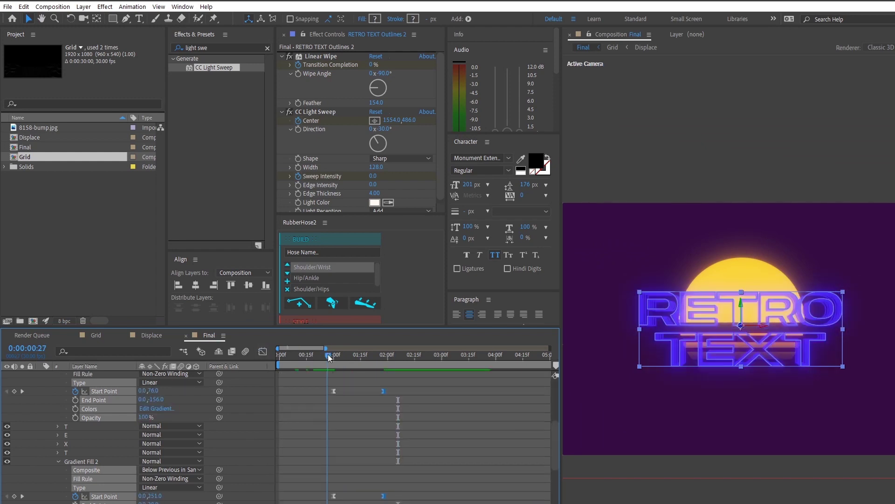
{"action": "key", "text": "space"}
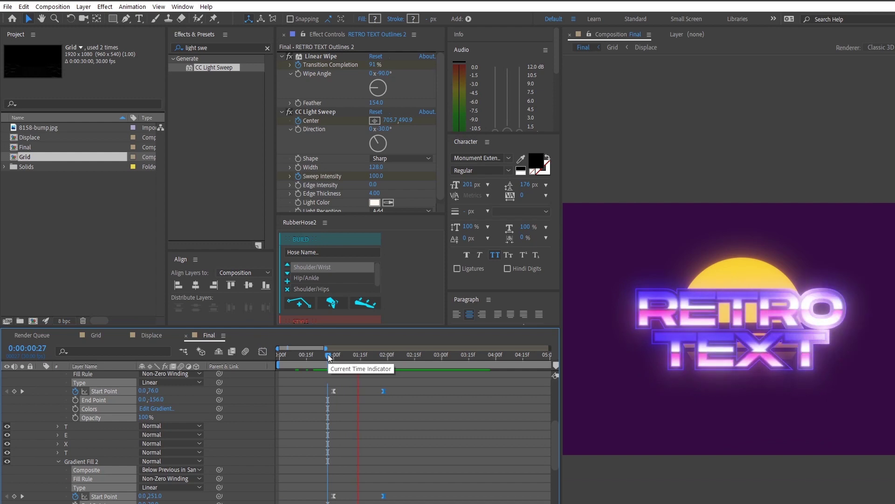
{"action": "key", "text": "space"}
Collapse the RETRO TEXT Outlines 2 layer and review the title animation from 0:00:00:09 and 0:00:00:21.
{"action": "scroll", "coordinate": [113, 412], "scroll_direction": "up", "scroll_amount": 5}
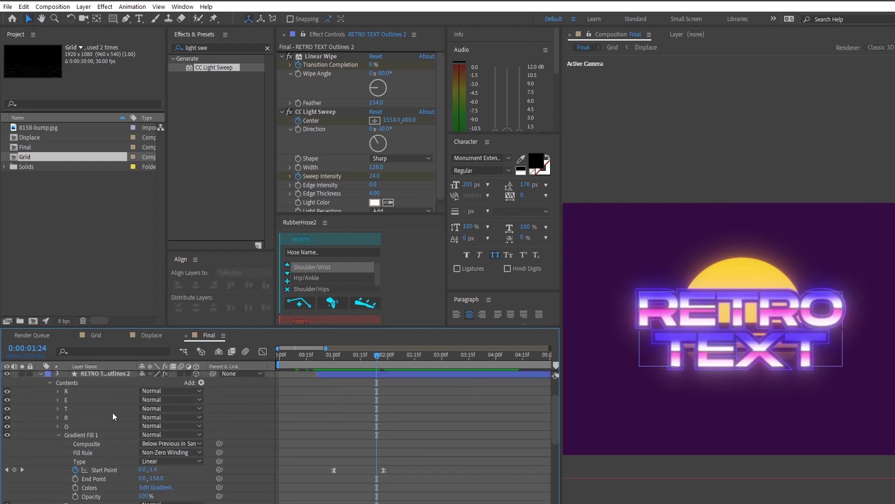
{"action": "left_click", "coordinate": [41, 374]}
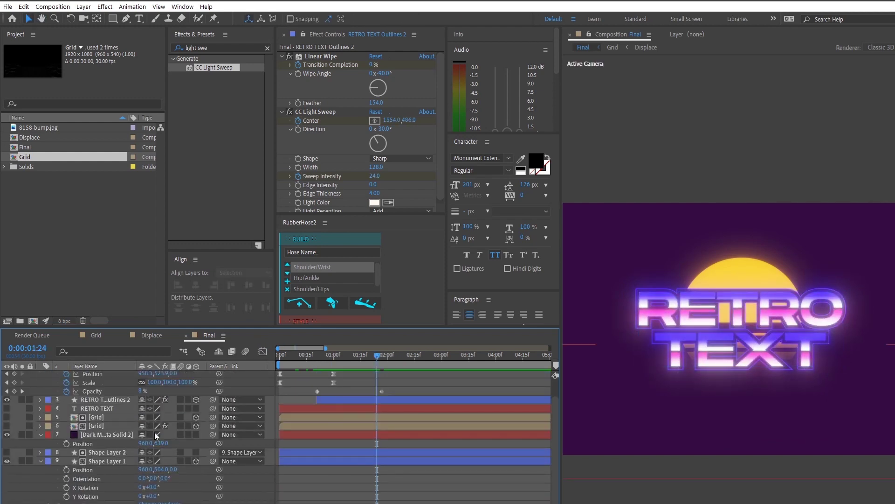
{"action": "left_click", "coordinate": [112, 455]}
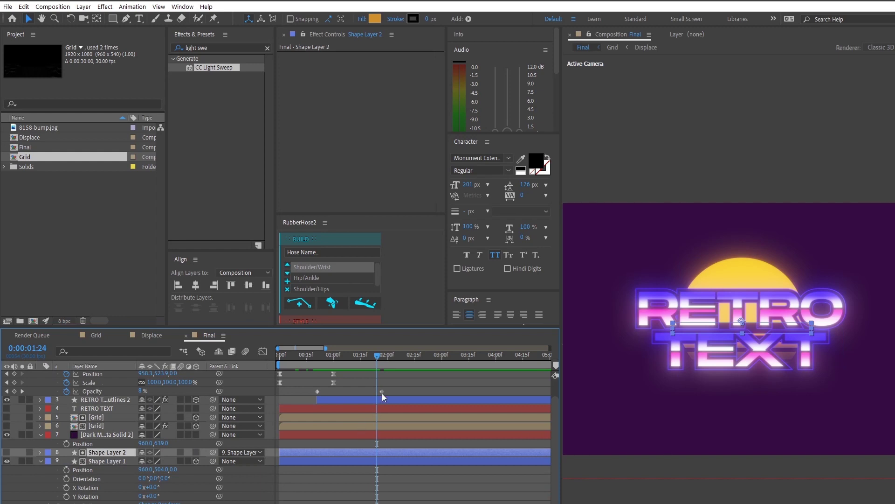
{"action": "left_click", "coordinate": [296, 355]}
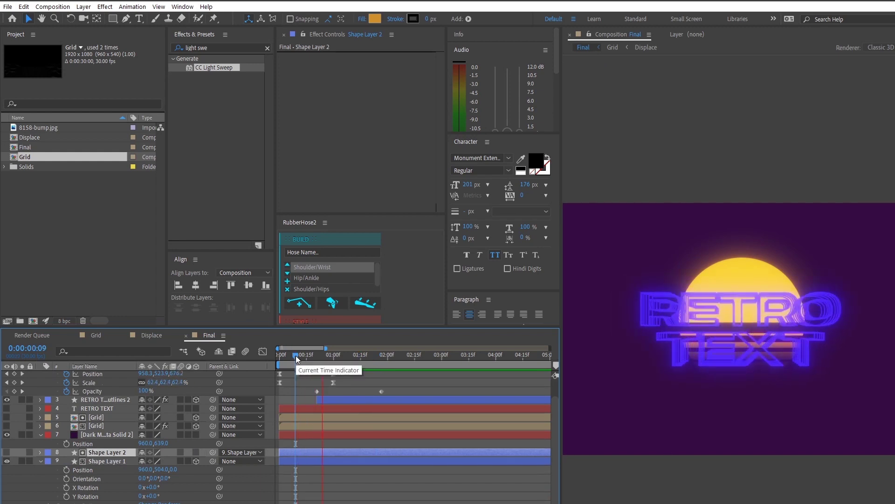
{"action": "left_click_drag", "start_coordinate": [296, 355], "coordinate": [317, 362]}
{"action": "scroll", "coordinate": [333, 434], "scroll_direction": "up", "scroll_amount": 1}
{"action": "key", "text": "space"}
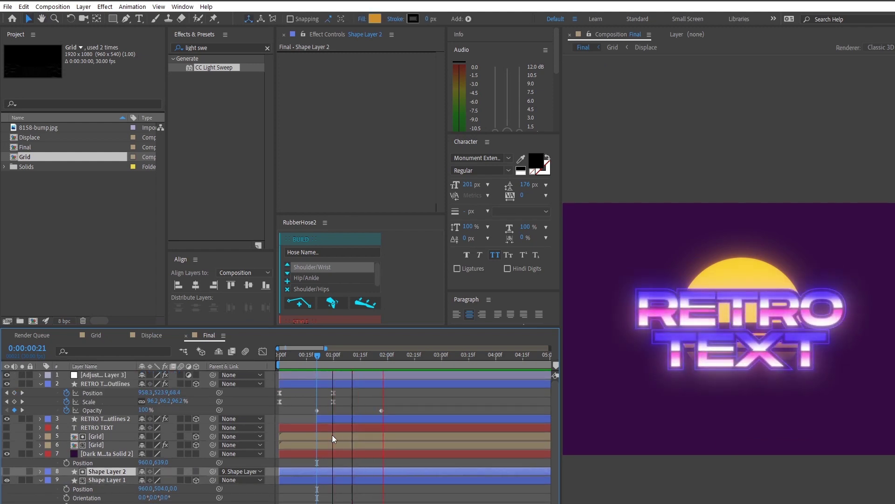
{"action": "left_click_drag", "start_coordinate": [346, 358], "coordinate": [372, 362]}
Turn on the visibility of the lower Grid layer in the Final composition and go to 0:00:00:29.
{"action": "scroll", "coordinate": [115, 466], "scroll_direction": "down", "scroll_amount": 1}
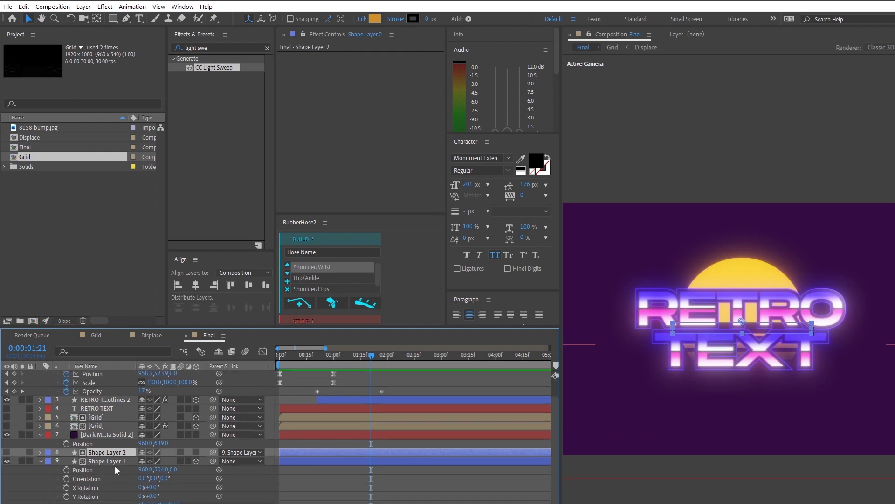
{"action": "left_click", "coordinate": [122, 461]}
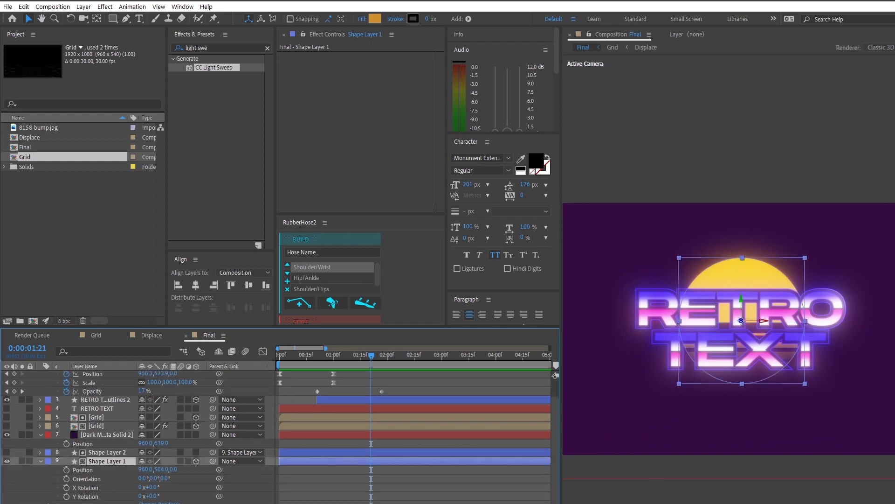
{"action": "left_click", "coordinate": [7, 425]}
{"action": "left_click", "coordinate": [331, 363]}
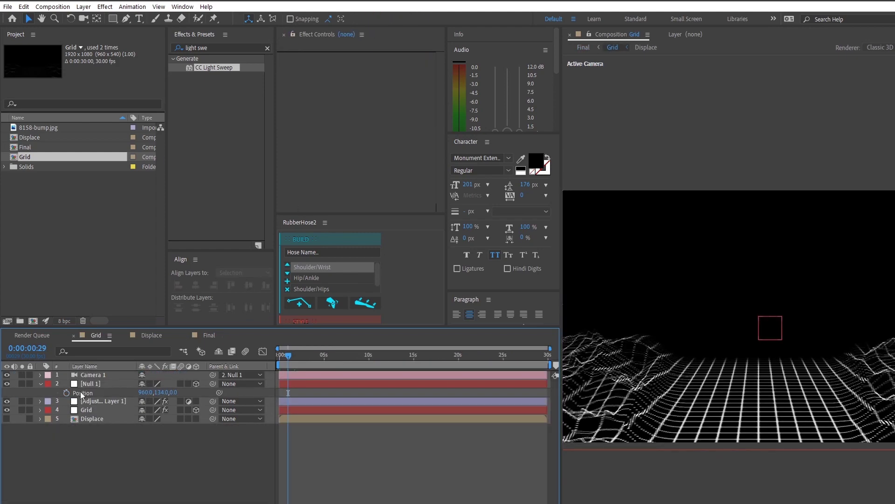
In the Grid composition, set Adjustment Layer 1's Card Dance Rows and Columns to 100.
{"action": "left_click", "coordinate": [94, 383]}
{"action": "left_click", "coordinate": [94, 410]}
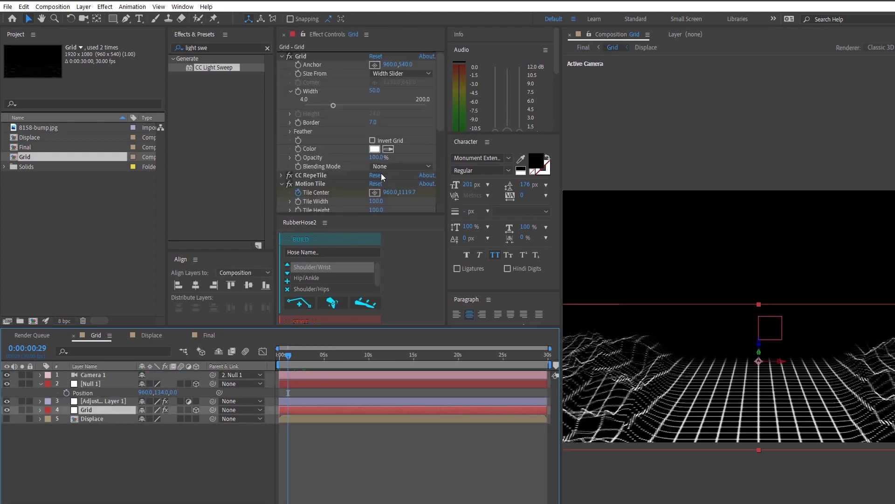
{"action": "scroll", "coordinate": [302, 100], "scroll_direction": "down", "scroll_amount": 3}
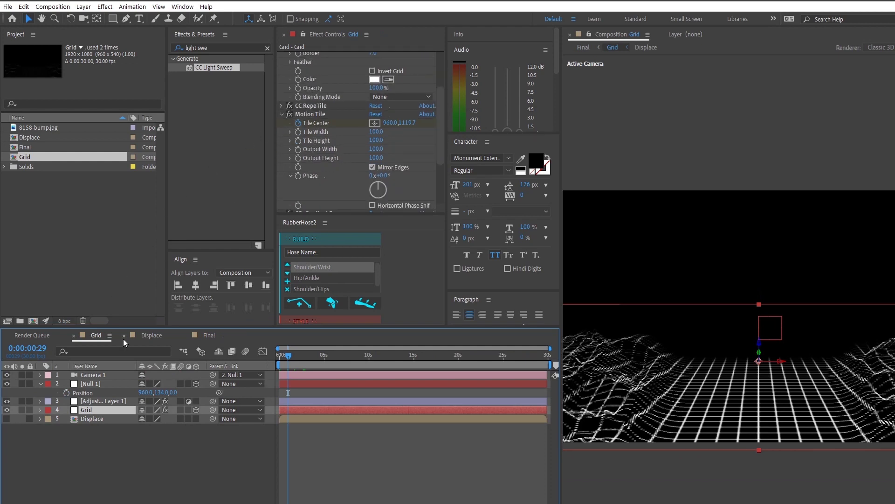
{"action": "left_click", "coordinate": [116, 401]}
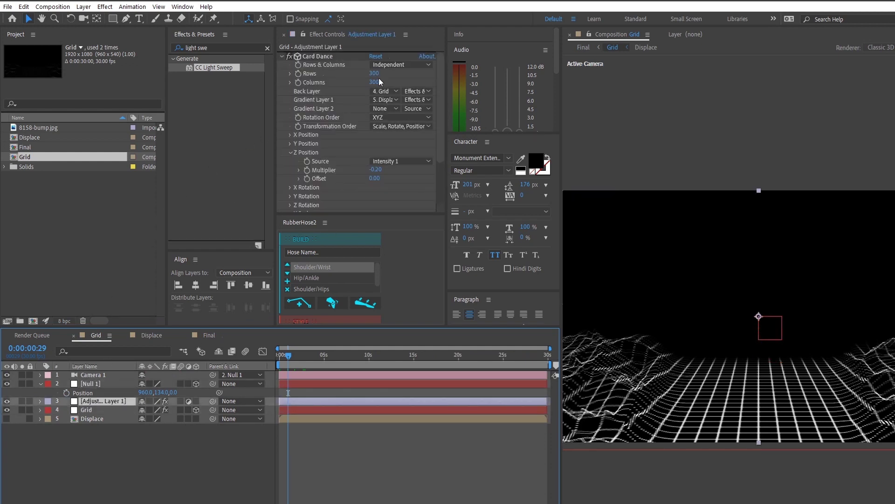
{"action": "left_click", "coordinate": [376, 73]}
{"action": "type", "text": "100"}
{"action": "key", "text": "Tab"}
{"action": "type", "text": "100"}
{"action": "key", "text": "Return"}
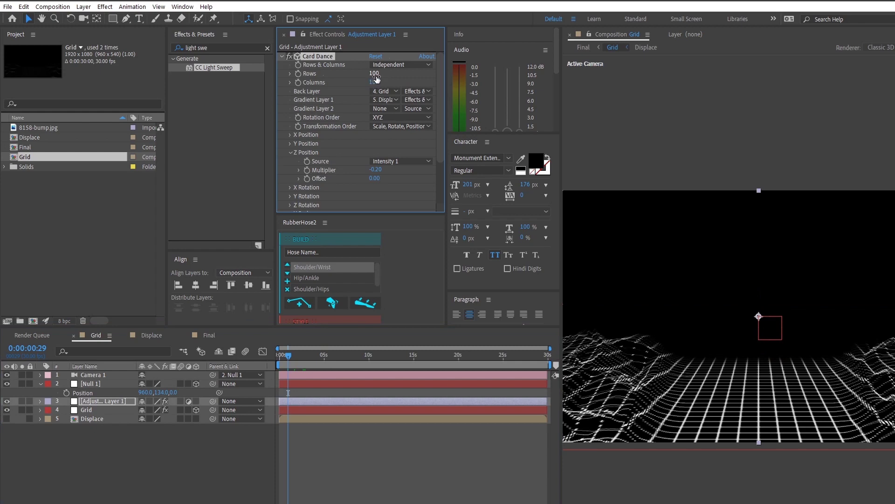
{"action": "key", "text": "Tab"}
Return to the Final composition and preview the scene from 0:00:00:29.
{"action": "left_click", "coordinate": [434, 415]}
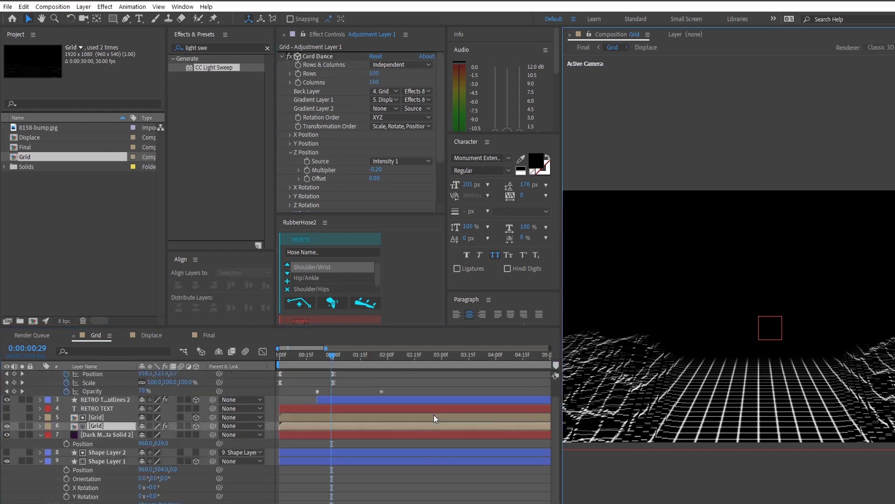
{"action": "key", "text": "space"}
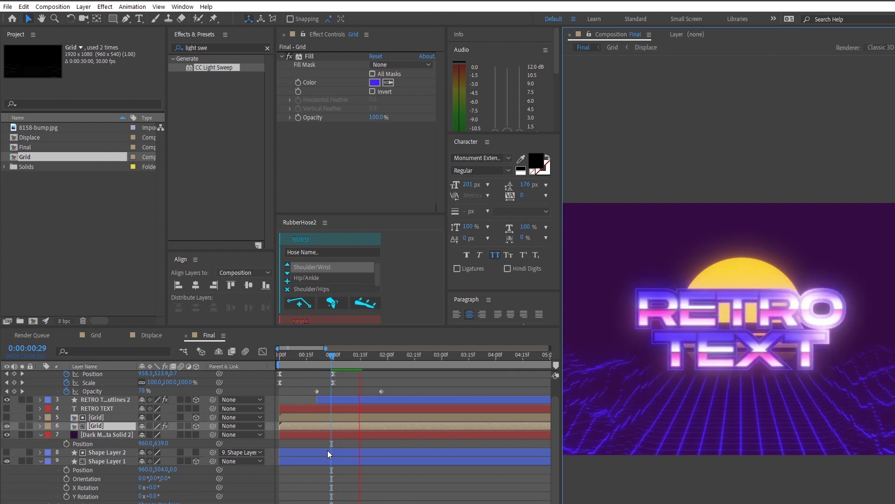
{"action": "key", "text": "space"}
Push the sun on Shape Layer 1 back in Z, scale it to 176%, and preview the scene.
{"action": "left_click", "coordinate": [143, 462]}
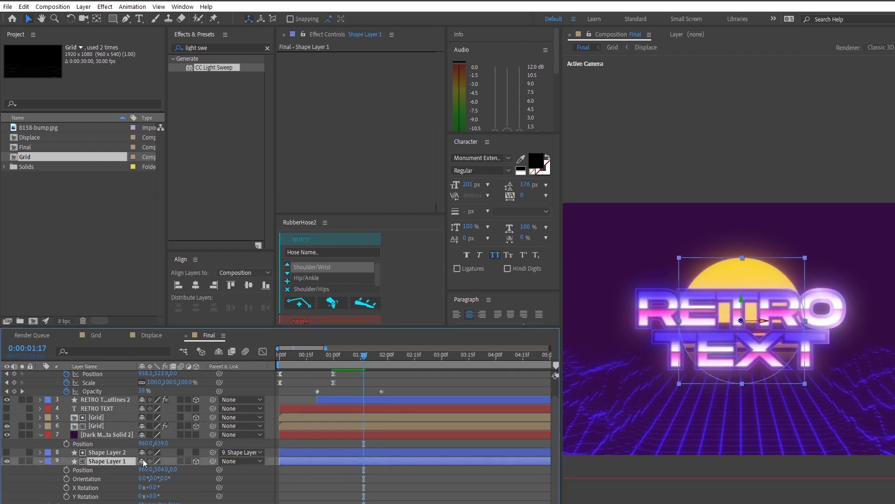
{"action": "key", "text": "u"}
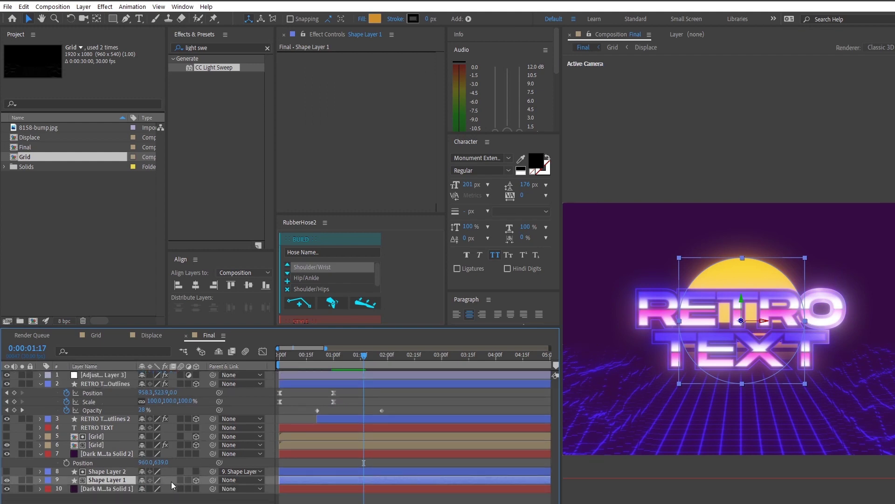
{"action": "key", "text": "p"}
{"action": "left_click_drag", "start_coordinate": [181, 488], "coordinate": [736, 454]}
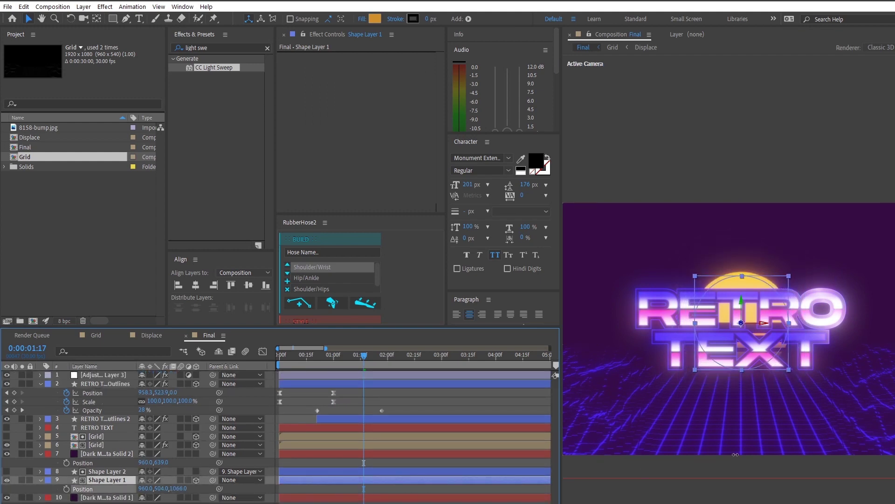
{"action": "key", "text": "s"}
{"action": "left_click_drag", "start_coordinate": [153, 489], "coordinate": [192, 488]}
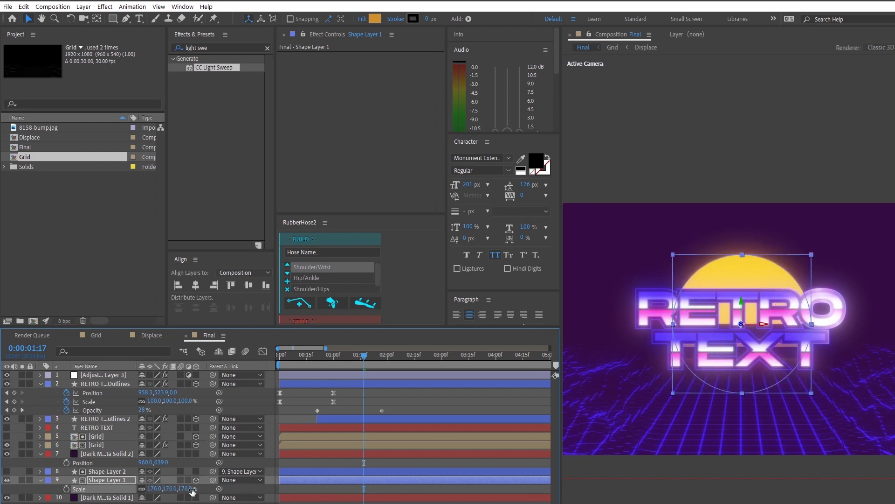
{"action": "left_click", "coordinate": [422, 396]}
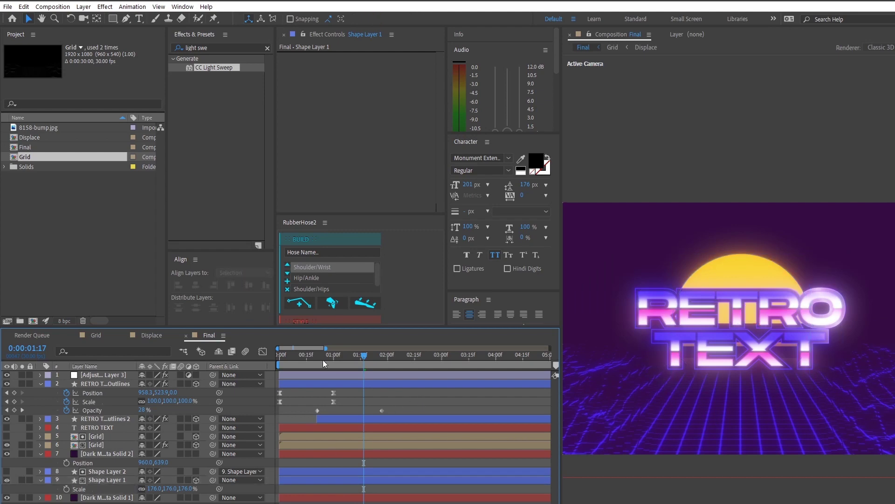
{"action": "key", "text": "space"}
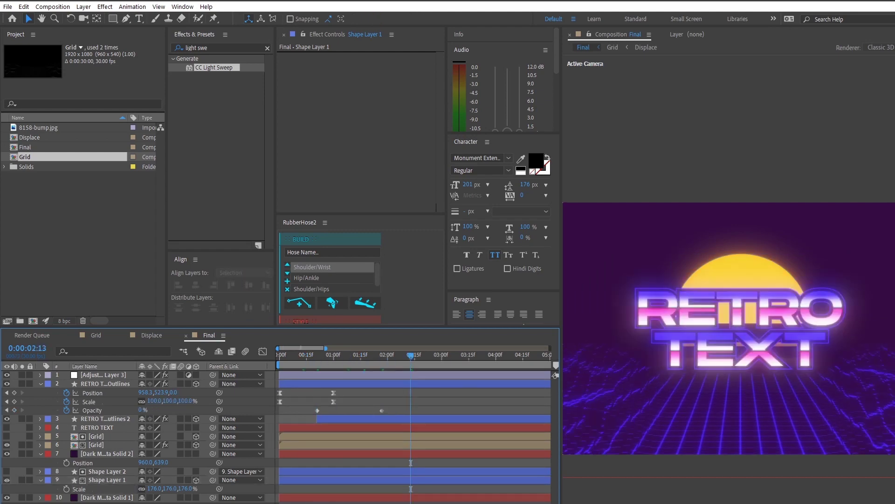
Add a one-node camera named Camera 1 to the Final composition.
{"action": "right_click", "coordinate": [116, 417]}
{"action": "mouse_move", "coordinate": [171, 421]}
{"action": "left_click", "coordinate": [297, 472]}
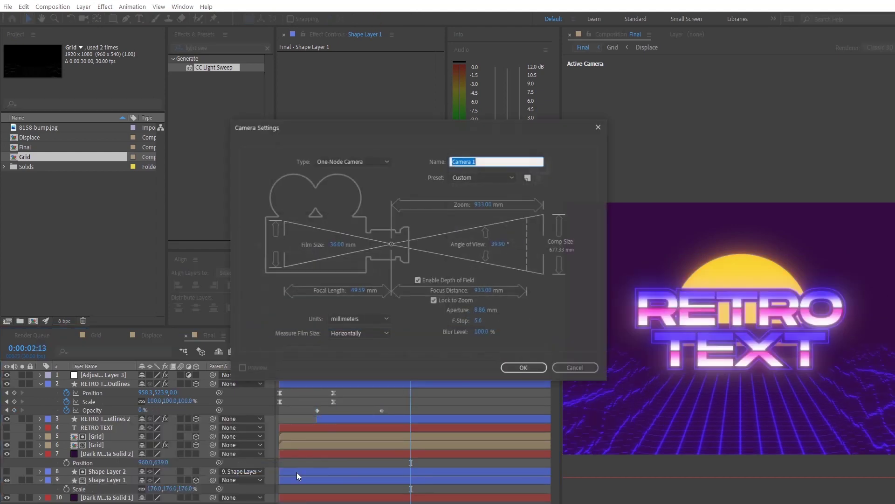
{"action": "key", "text": "Return"}
Add a null object to the Final composition, parent Camera 1 to it, and place the null directly below the camera.
{"action": "right_click", "coordinate": [114, 409]}
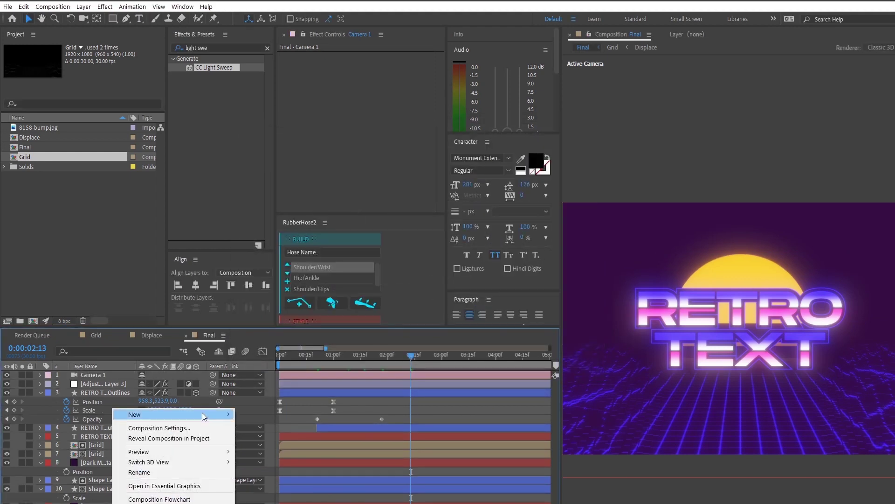
{"action": "mouse_move", "coordinate": [202, 412]}
{"action": "left_click", "coordinate": [278, 469]}
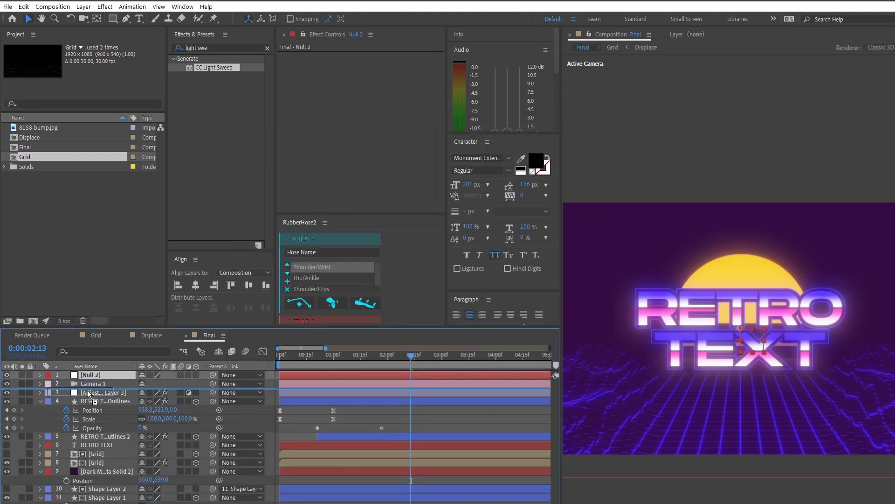
{"action": "left_click_drag", "start_coordinate": [173, 381], "coordinate": [110, 383]}
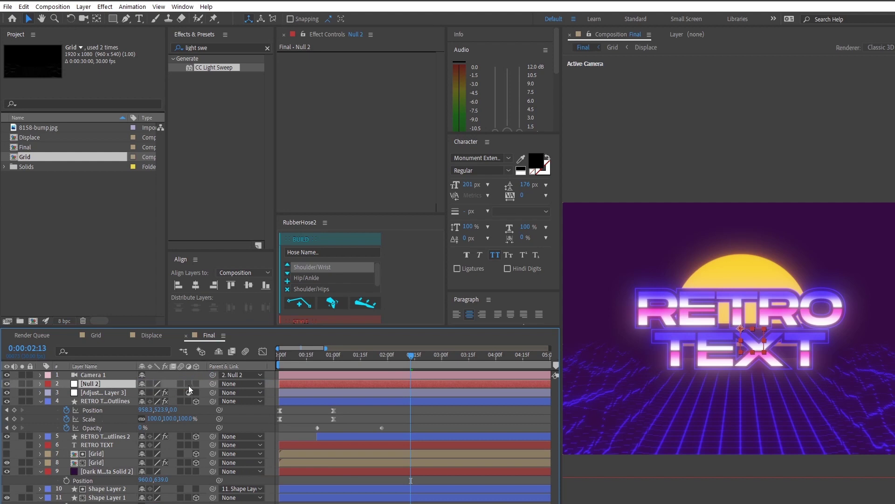
Make the camera's null 3D, add the expression wiggle(0.5,20); to its Position, and preview from 0:00:00:17.
{"action": "key", "text": "p"}
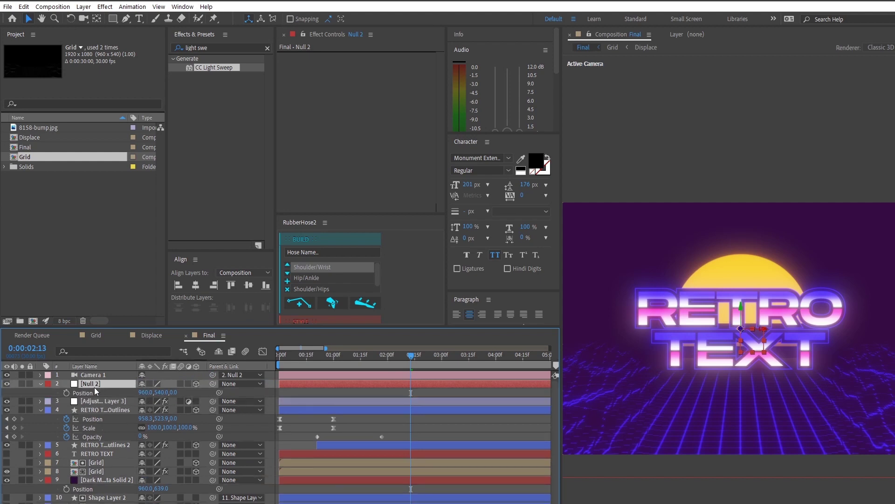
{"action": "left_click", "coordinate": [70, 392], "text": "alt"}
{"action": "type", "text": "wiggle("}
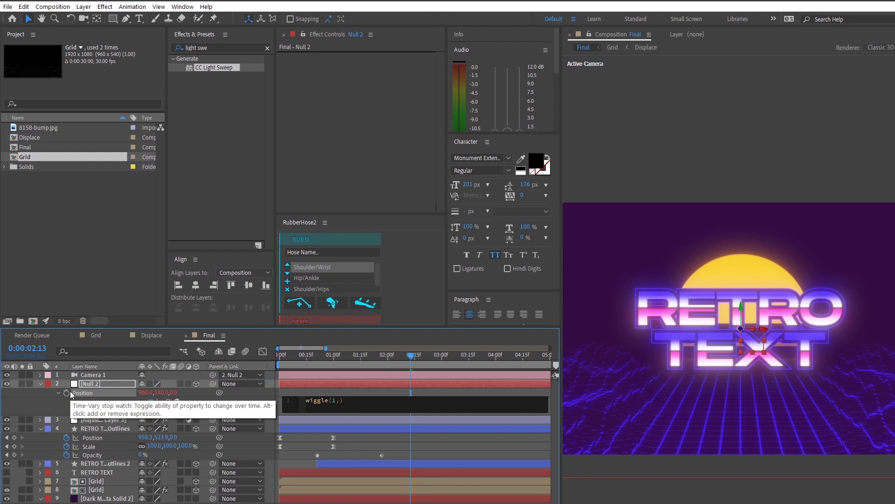
{"action": "type", "text": "1,20);"}
{"action": "left_click", "coordinate": [329, 371]}
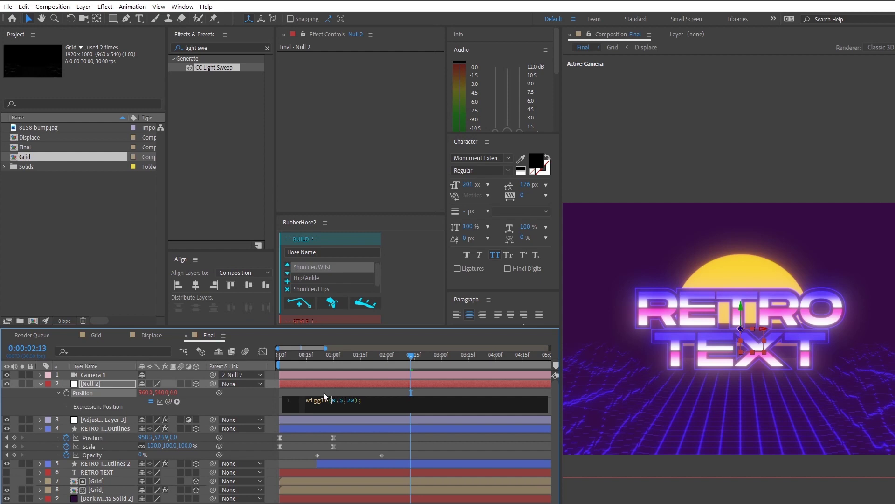
{"action": "left_click_drag", "start_coordinate": [290, 359], "coordinate": [309, 358]}
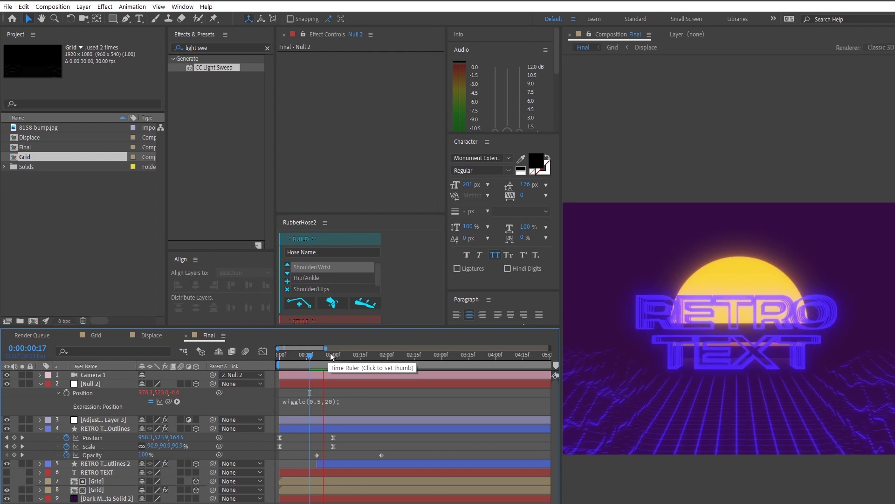
Keyframe the null's Position at 0:00:00:27, and set its Y position to about -514 at 0:00:00:00.
{"action": "left_click", "coordinate": [327, 354]}
{"action": "left_click", "coordinate": [97, 384]}
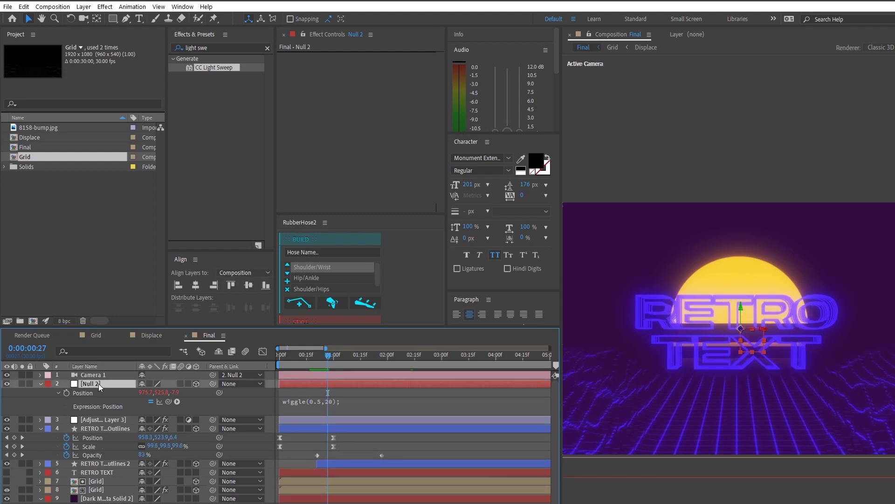
{"action": "left_click", "coordinate": [58, 393]}
{"action": "left_click", "coordinate": [89, 393]}
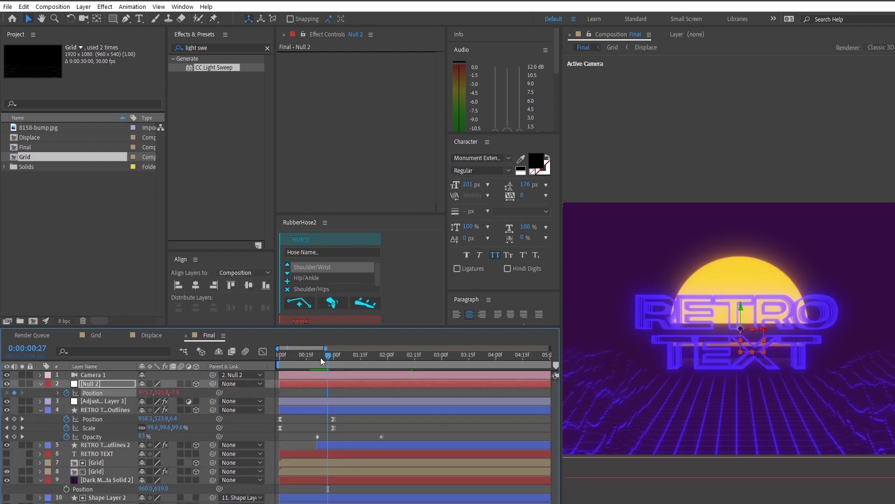
{"action": "left_click_drag", "start_coordinate": [320, 357], "coordinate": [259, 365]}
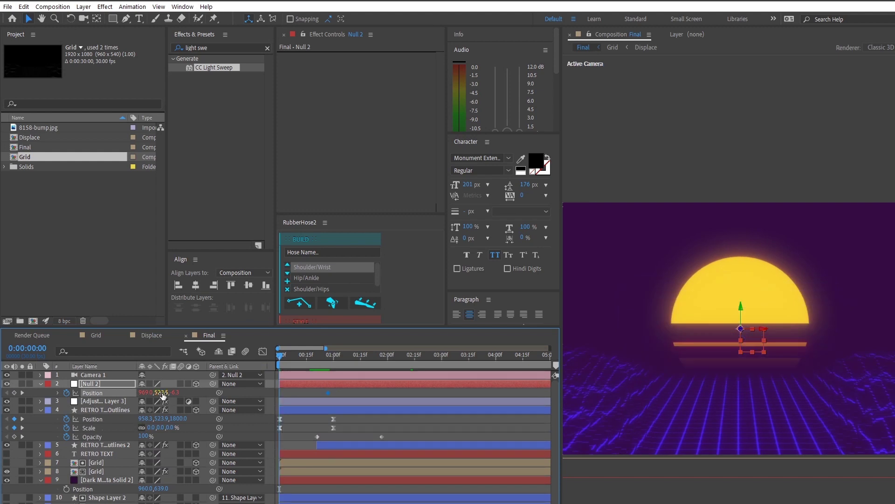
{"action": "left_click_drag", "start_coordinate": [162, 394], "coordinate": [107, 394]}
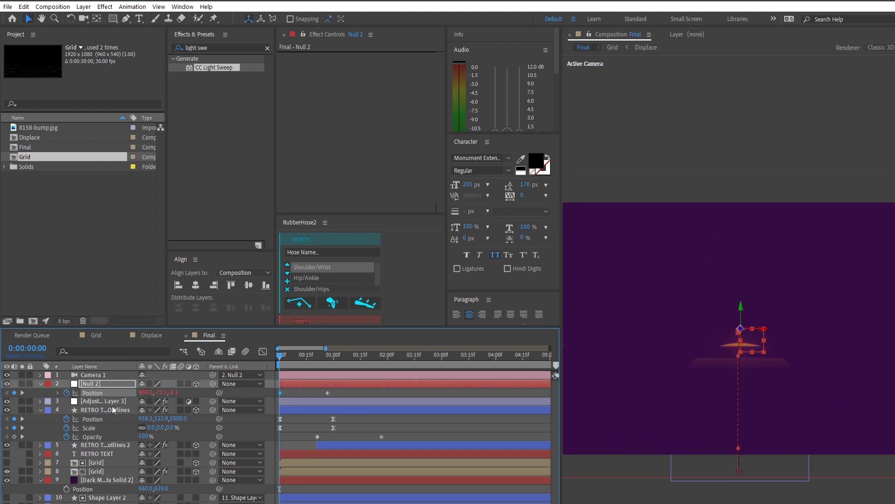
{"action": "left_click_drag", "start_coordinate": [165, 395], "coordinate": [145, 395]}
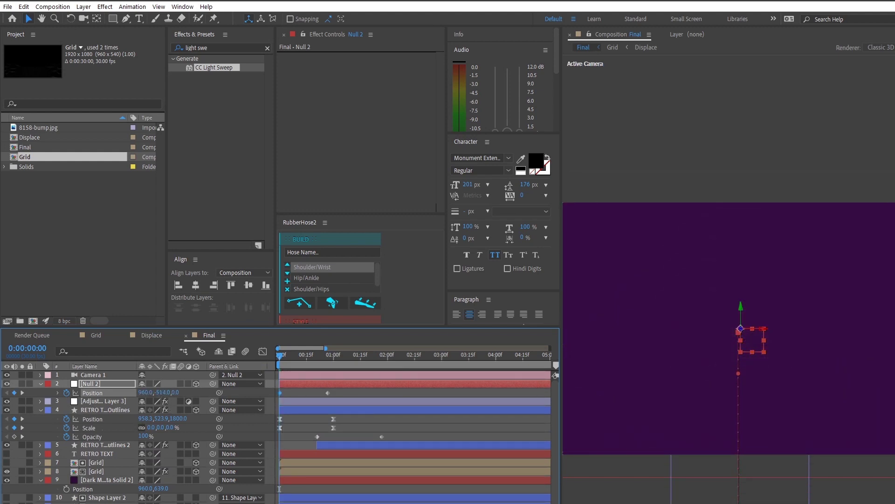
Easy-ease the null's two Position keyframes and reshape the speed graph to peak early with a long slowdown into the final keyframe.
{"action": "scroll", "coordinate": [98, 491], "scroll_direction": "down", "scroll_amount": 1}
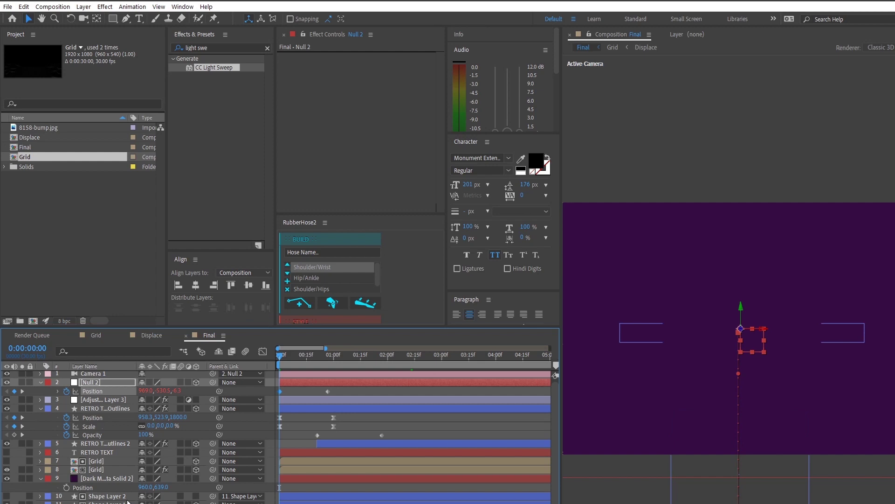
{"action": "left_click_drag", "start_coordinate": [256, 391], "coordinate": [252, 391]}
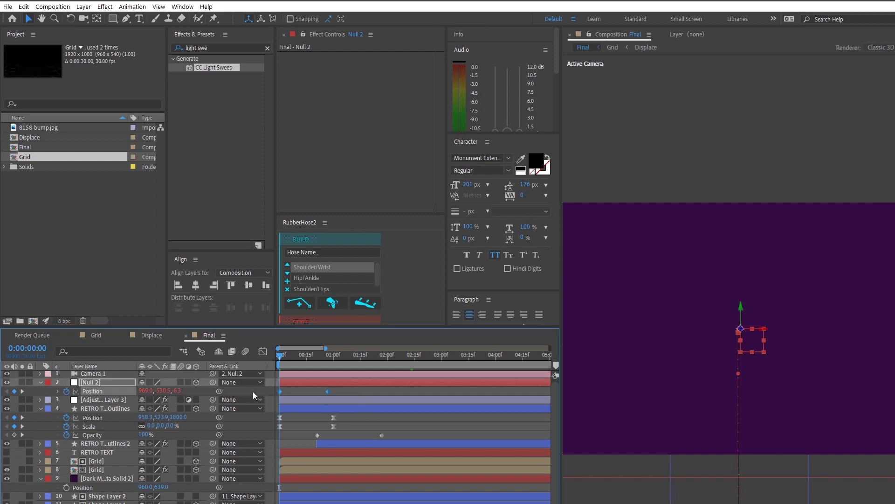
{"action": "left_click", "coordinate": [263, 351]}
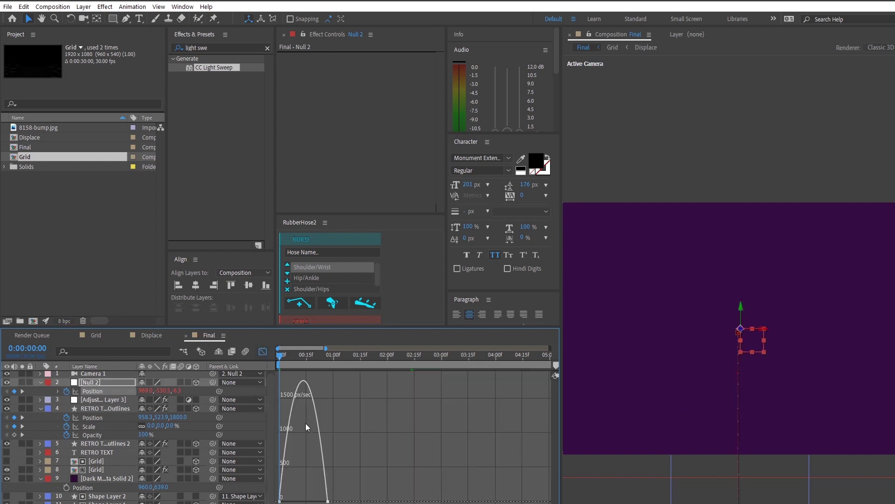
{"action": "left_click_drag", "start_coordinate": [307, 462], "coordinate": [303, 501]}
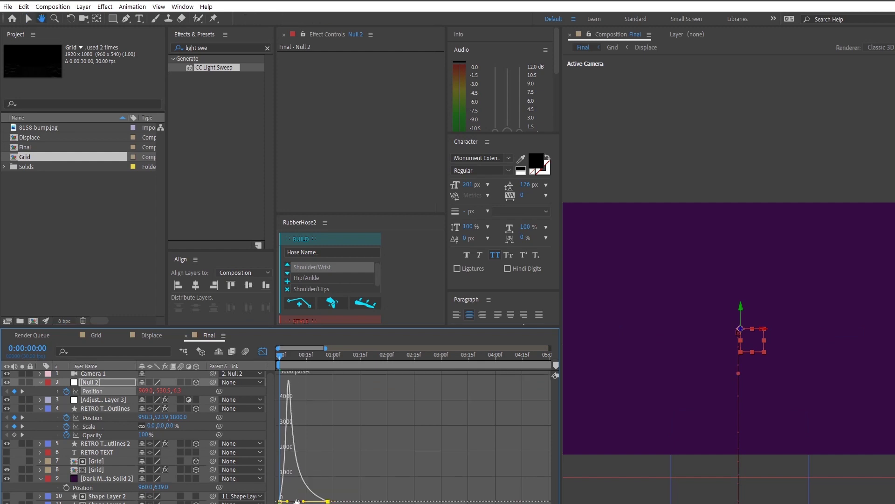
Preview the camera move twice from 0:00:00:00 and close the graph editor.
{"action": "key", "text": "space"}
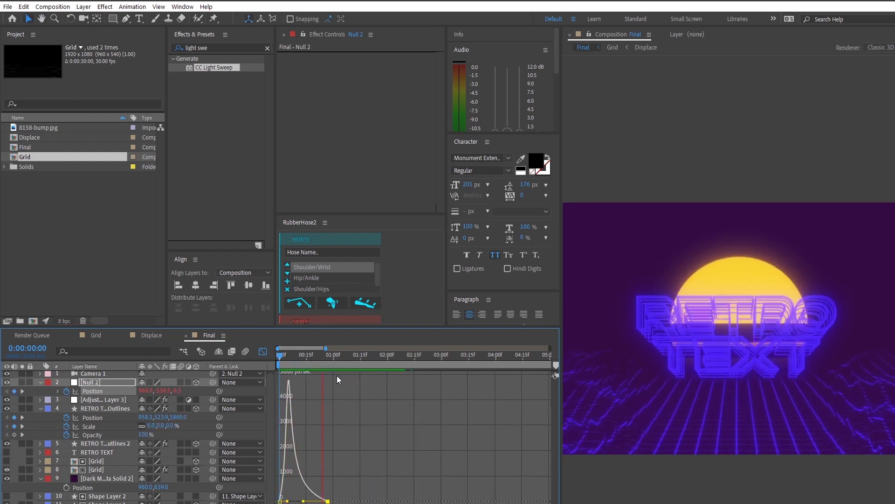
{"action": "key", "text": "space"}
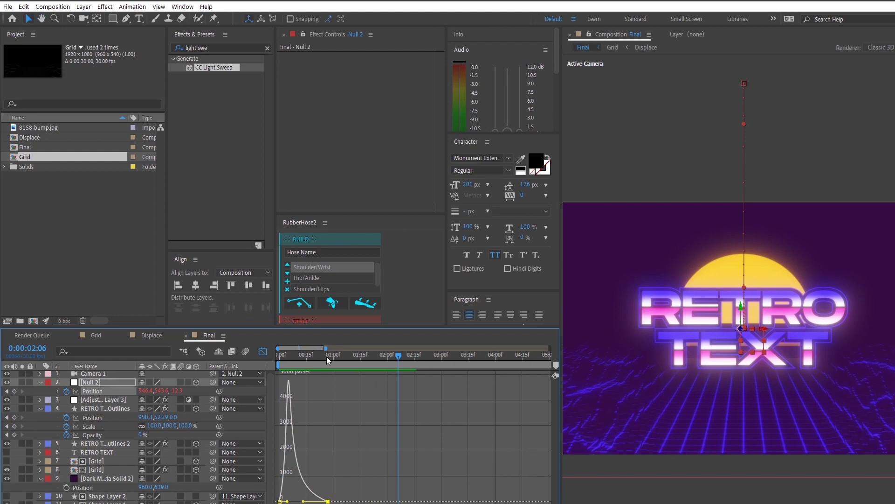
{"action": "left_click_drag", "start_coordinate": [327, 356], "coordinate": [269, 361]}
{"action": "key", "text": "space"}
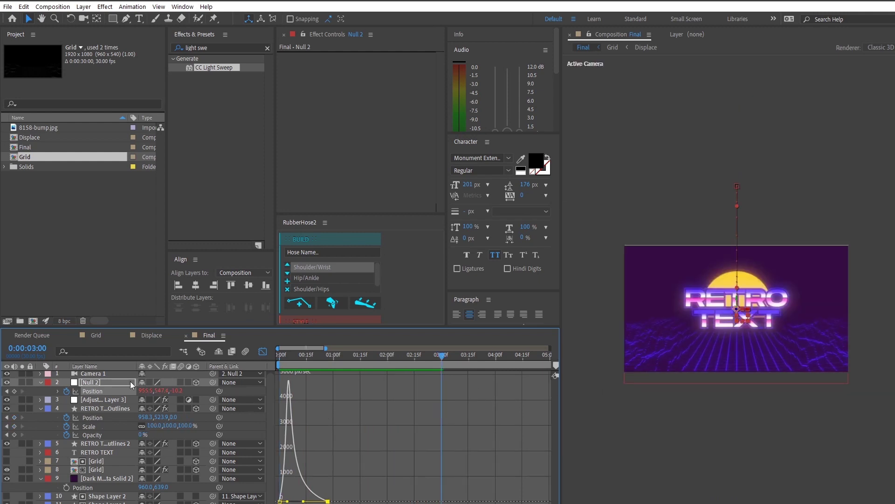
{"action": "left_click", "coordinate": [263, 351]}
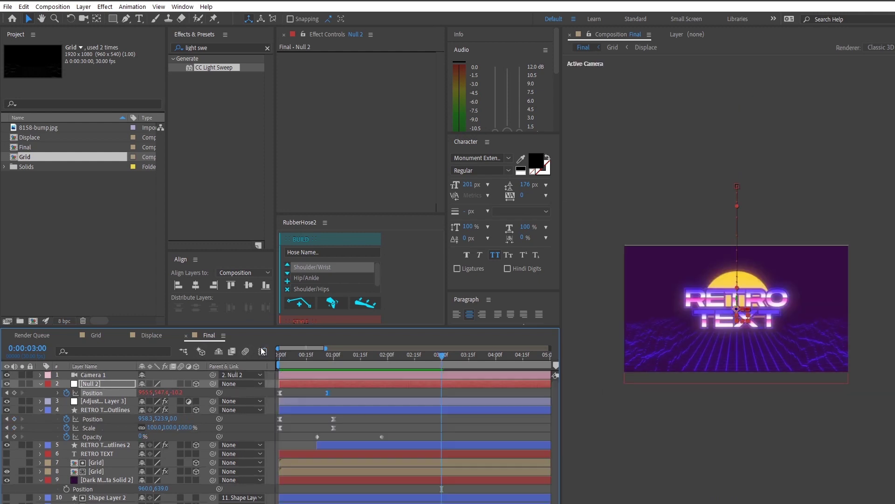
Find and apply the Hue/Saturation effect to Adjustment Layer 3 and shift its Master Hue to -52°.
{"action": "left_click", "coordinate": [102, 401]}
{"action": "left_click", "coordinate": [281, 56]}
{"action": "left_click", "coordinate": [220, 47]}
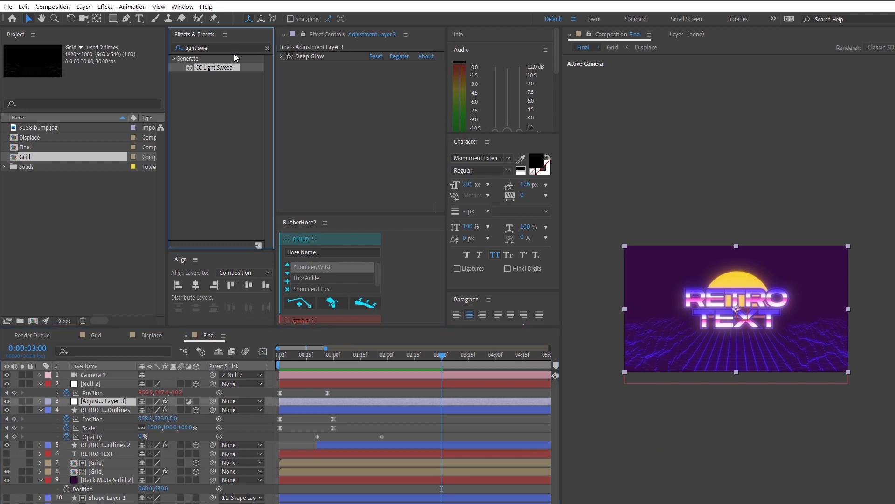
{"action": "type", "text": "hue"}
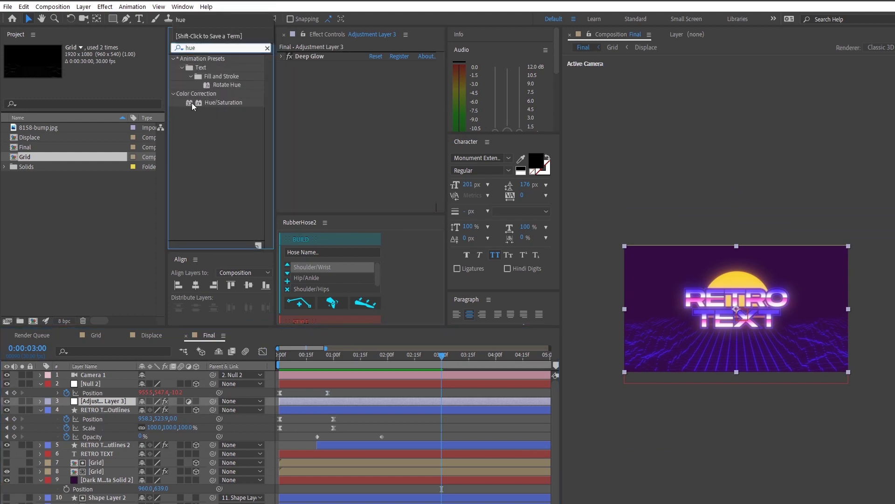
{"action": "left_click_drag", "start_coordinate": [335, 125], "coordinate": [365, 108]}
{"action": "key", "text": "period"}
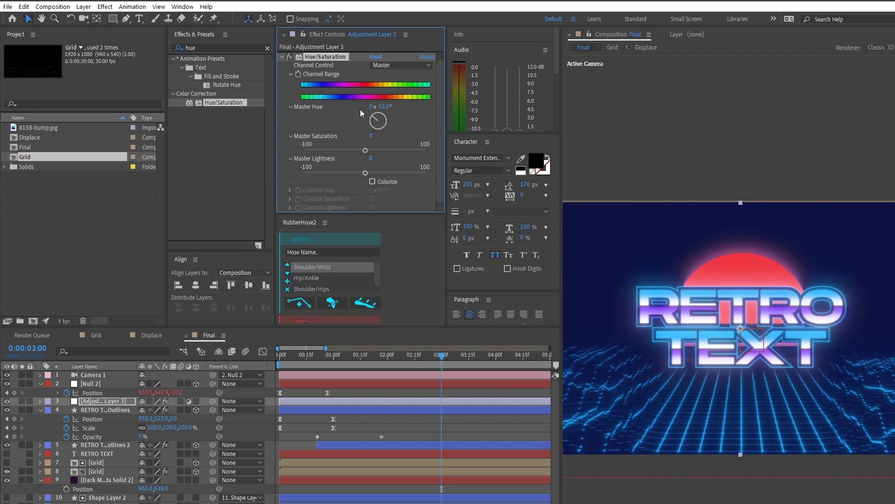
Fine-tune the Master Hue to -65° for a cyan outline and grid with a pink sun.
{"action": "left_click_drag", "start_coordinate": [381, 106], "coordinate": [384, 108]}
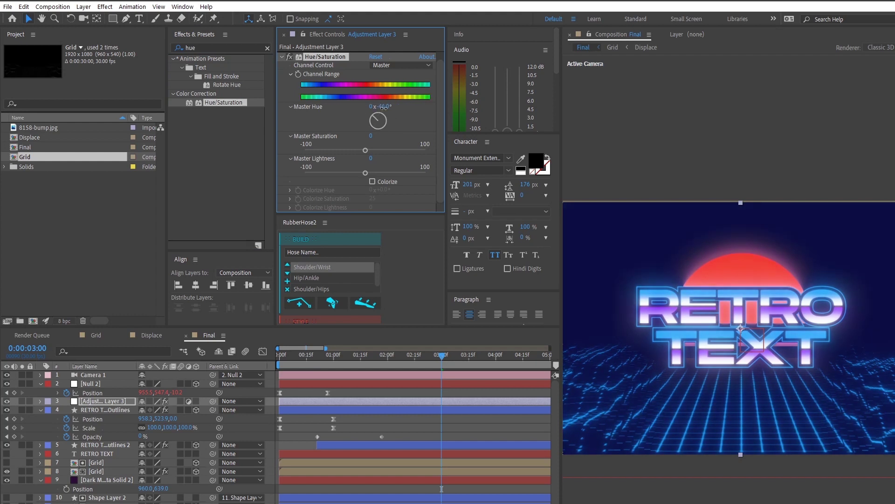
{"action": "scroll", "coordinate": [682, 326], "scroll_direction": "up", "scroll_amount": 2}
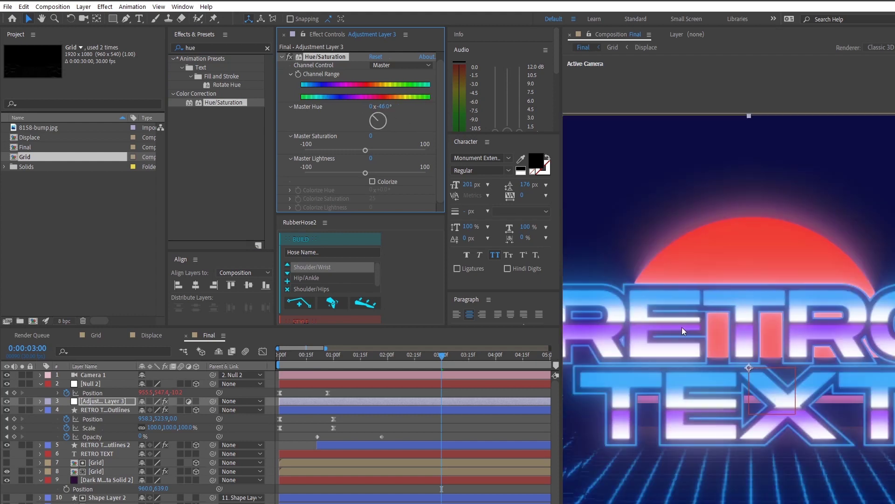
{"action": "left_click_drag", "start_coordinate": [388, 106], "coordinate": [371, 107]}
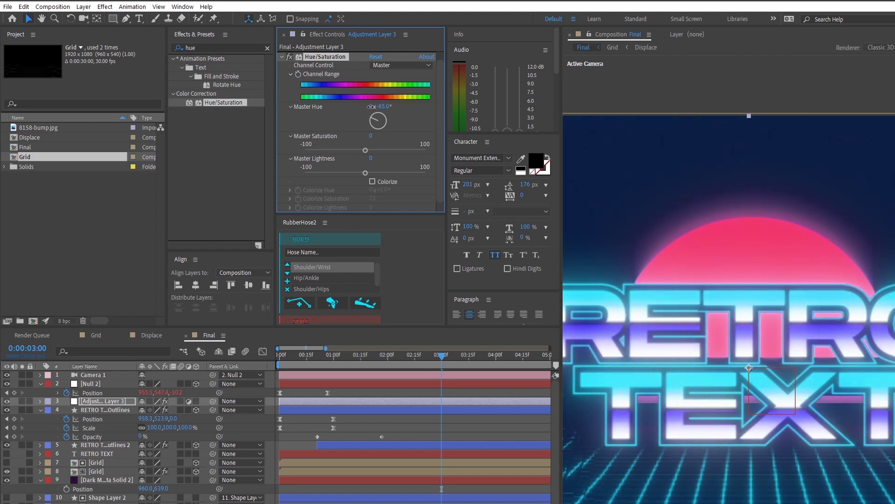
{"action": "key", "text": "comma"}
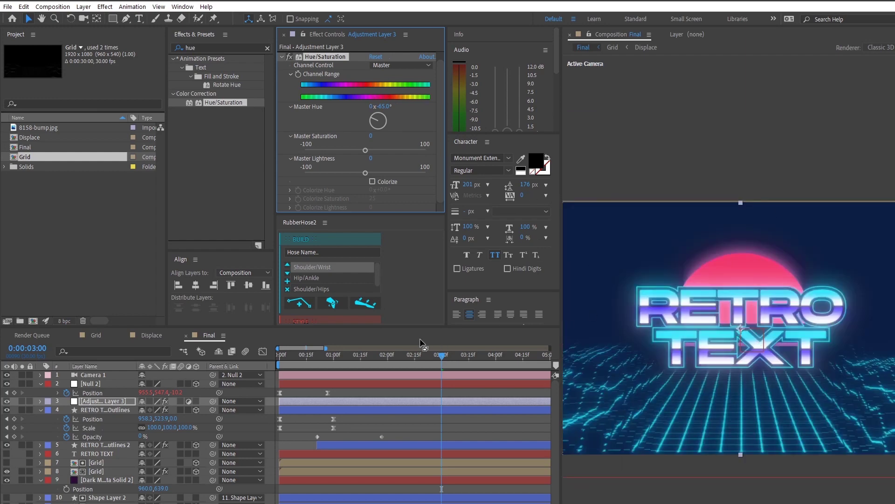
Preview the recoloured animation from 0:00:00:00, then replay it from the start.
{"action": "left_click", "coordinate": [448, 418]}
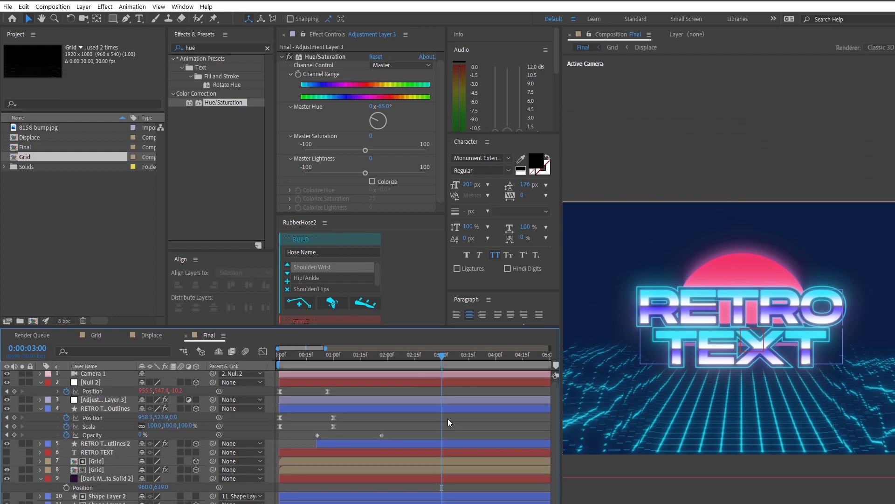
{"action": "key", "text": "Home"}
{"action": "key", "text": "space"}
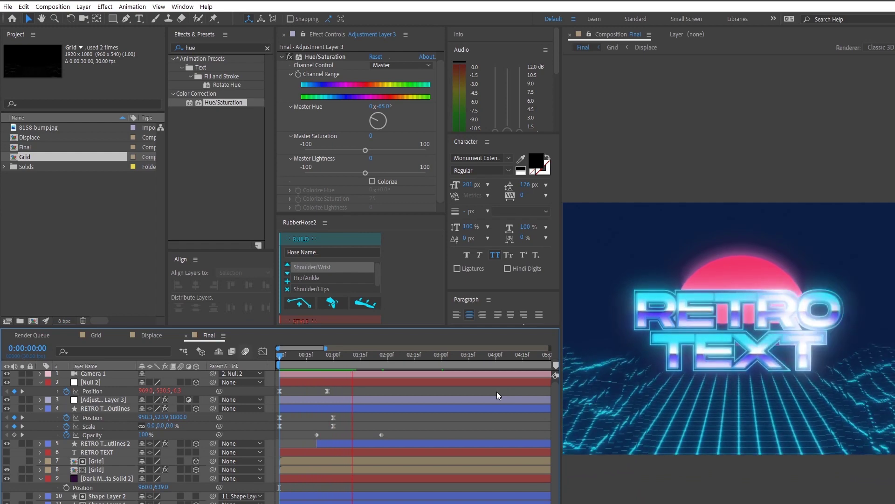
{"action": "key", "text": "space"}
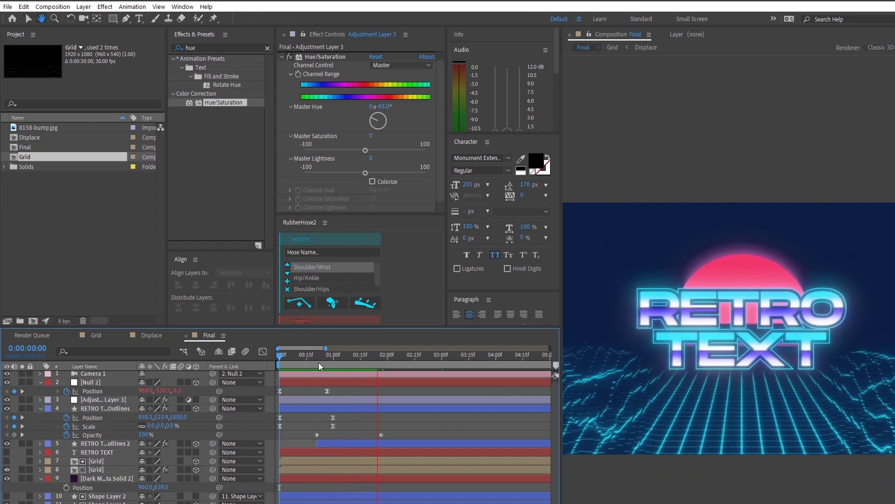
{"action": "key", "text": "space"}
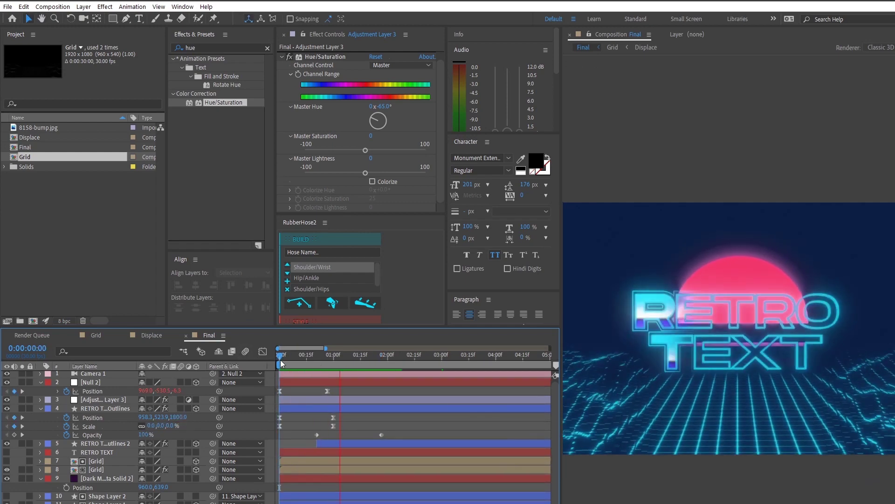
Place Deep Glow below Hue/Saturation on Adjustment Layer 3 and preview the animation from 0:00:00:00.
{"action": "left_click", "coordinate": [286, 59]}
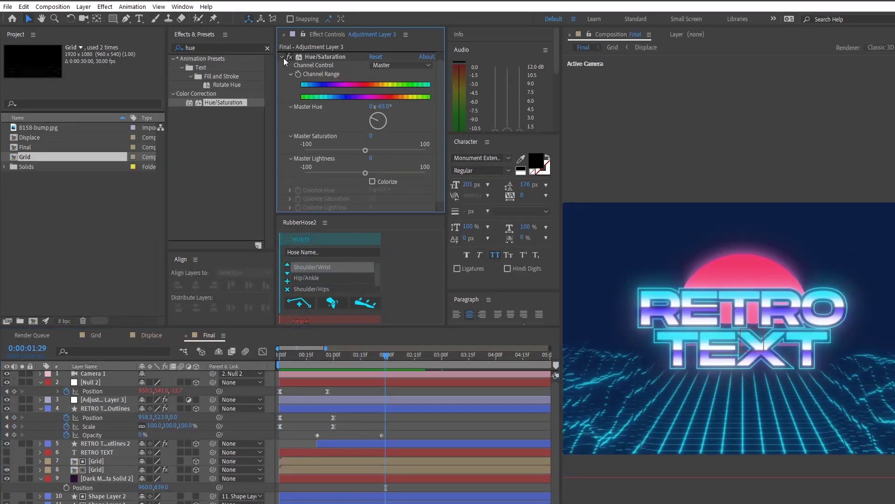
{"action": "left_click", "coordinate": [283, 56]}
{"action": "left_click_drag", "start_coordinate": [323, 57], "coordinate": [315, 108]}
{"action": "scroll", "coordinate": [711, 310], "scroll_direction": "up", "scroll_amount": 3}
{"action": "scroll", "coordinate": [711, 310], "scroll_direction": "down", "scroll_amount": 3}
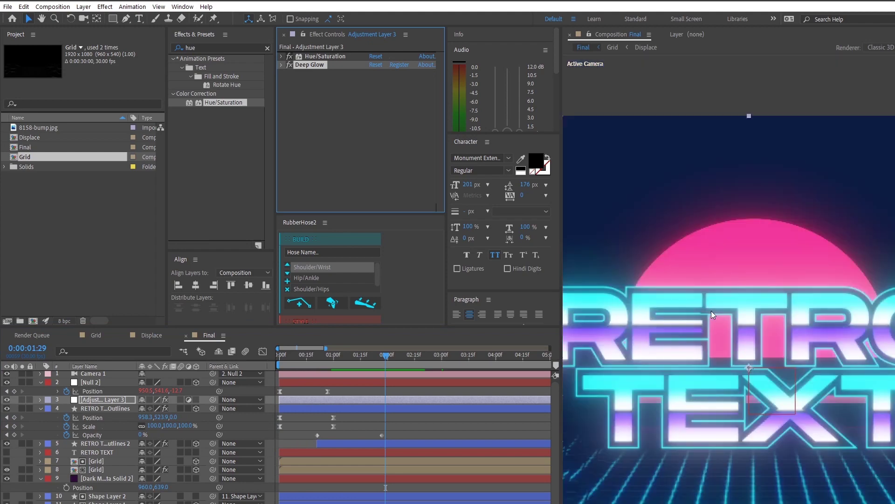
{"action": "left_click_drag", "start_coordinate": [316, 355], "coordinate": [262, 356]}
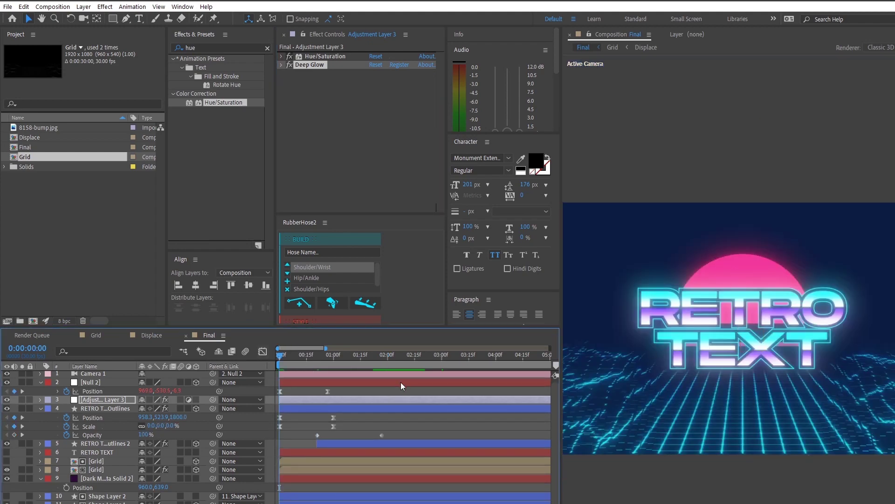
{"action": "key", "text": "space"}
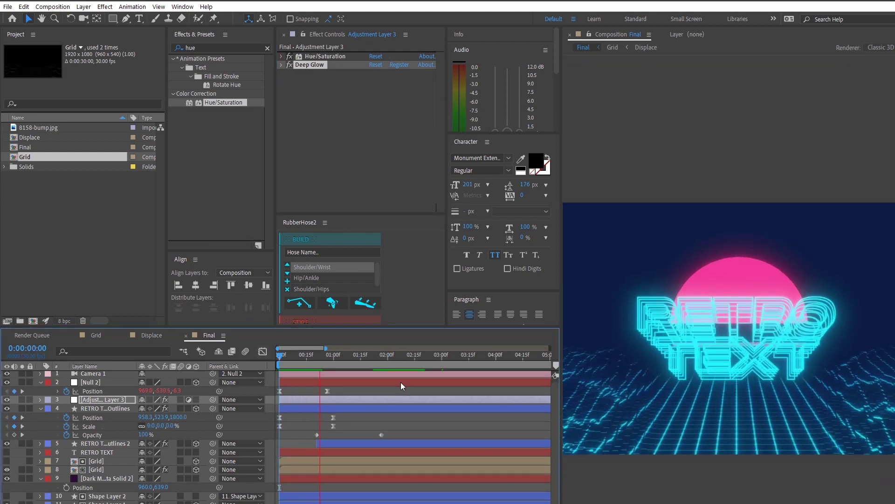